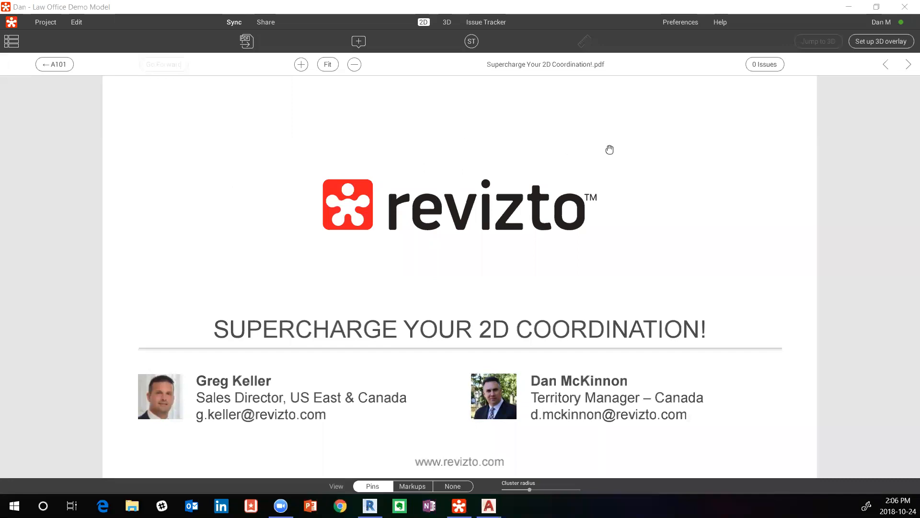
- Open the model in 3D, reset the camera to its home view and look over the building's exterior
left_click_drag(608, 150, 583, 152)
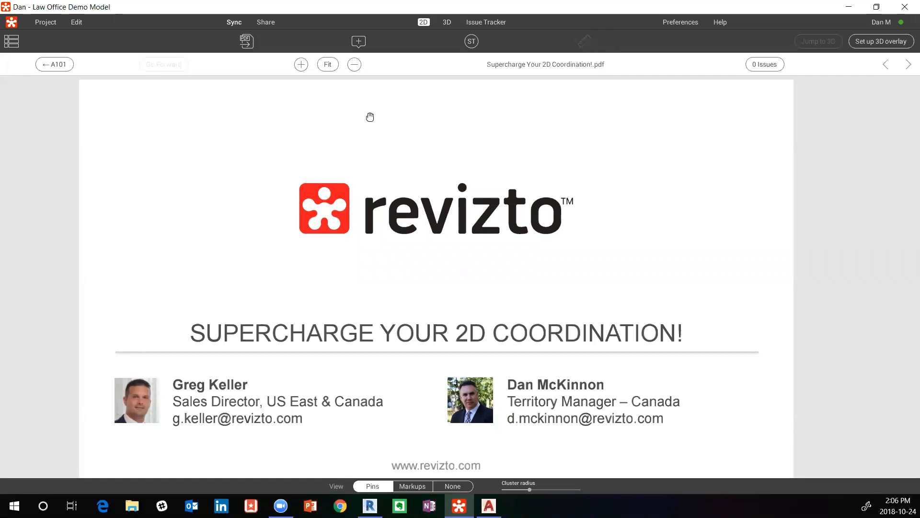
left_click(446, 22)
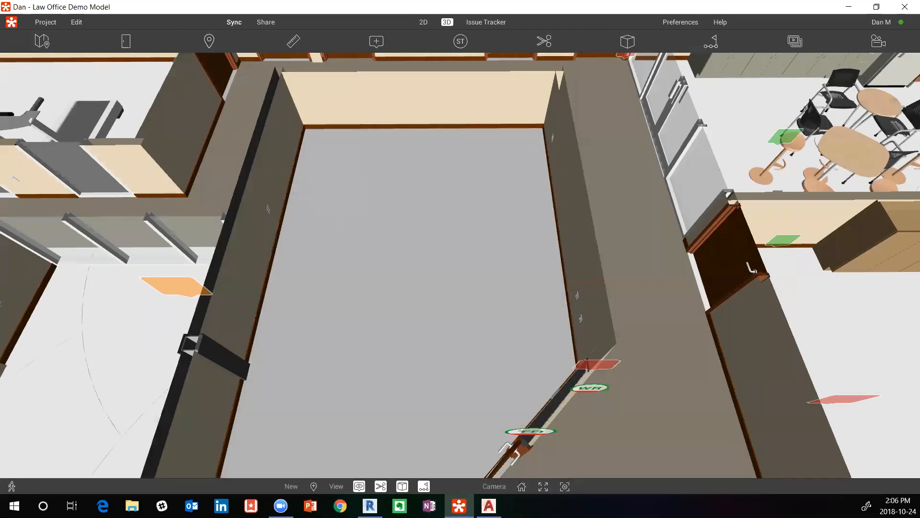
left_click(520, 486)
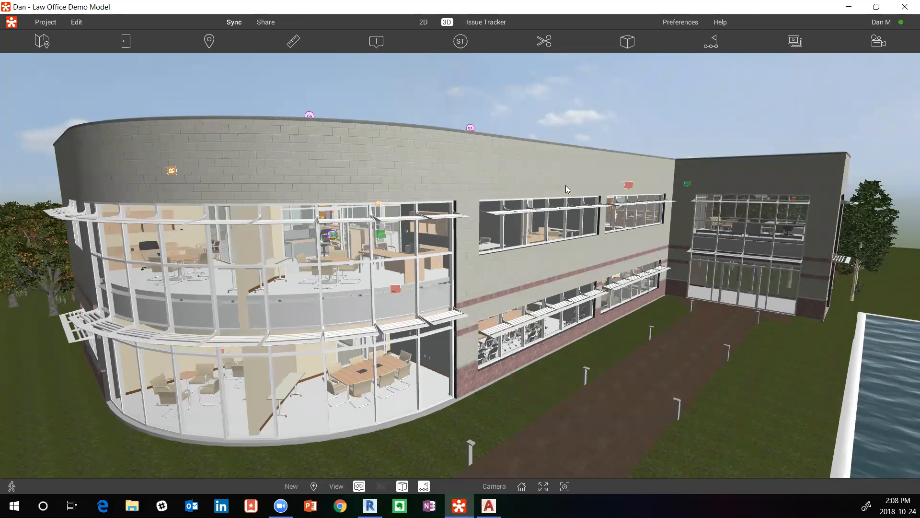
left_click_drag(383, 250, 389, 215)
left_click_drag(527, 175, 521, 194)
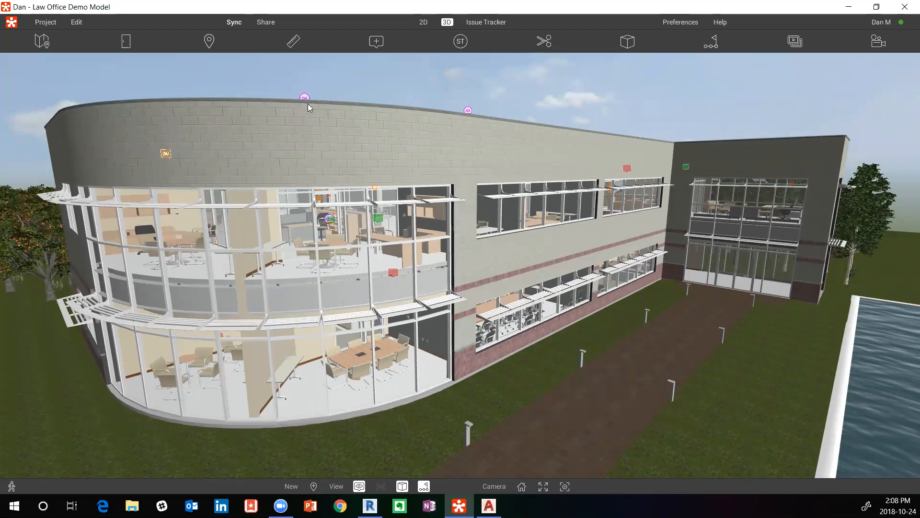
- Open issue 220 in the Issue Tracker and compare its 3D location, 2D sheet location and markup
left_click(482, 23)
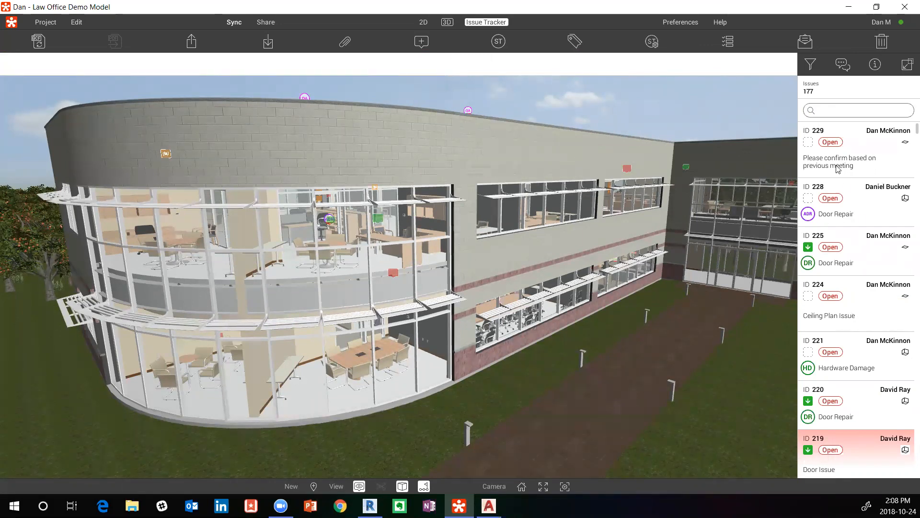
left_click(857, 410)
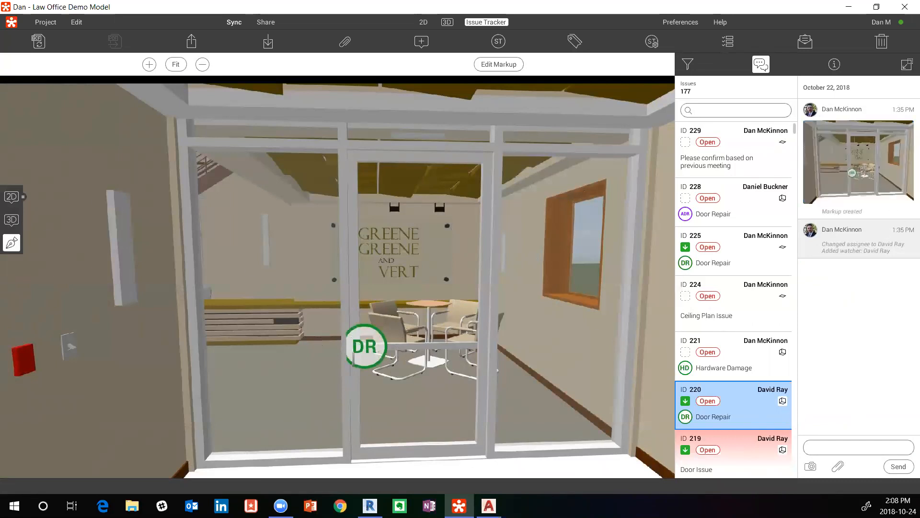
left_click(12, 221)
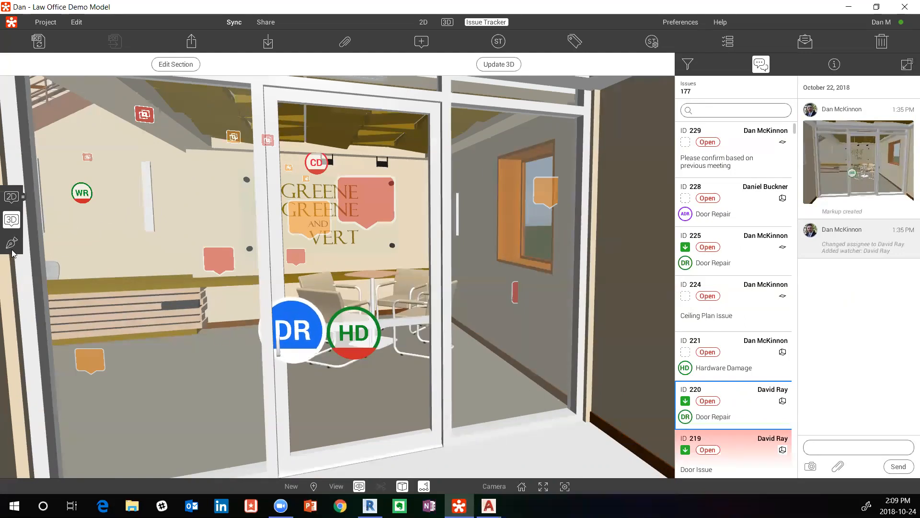
left_click(12, 197)
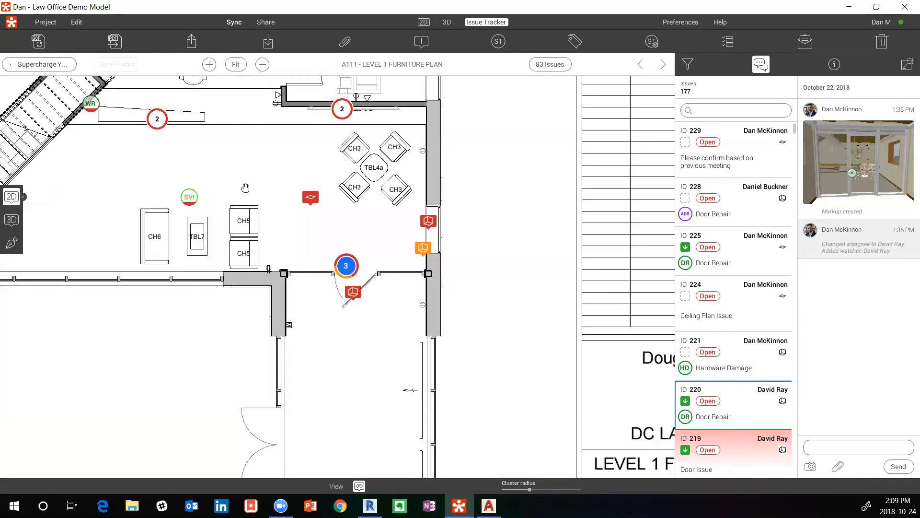
left_click(12, 244)
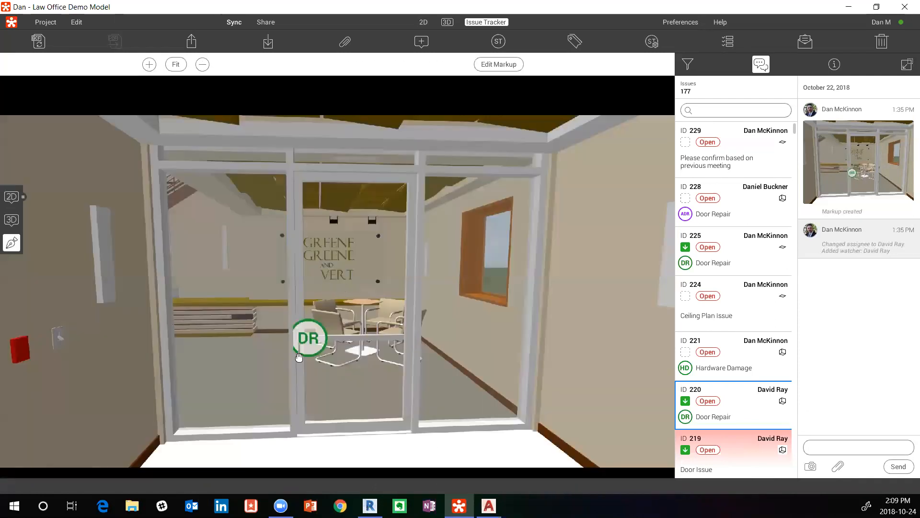
- Locate the door repair issue on its 2D sheet, and view it on sheet M301 - Level 1 Ventilation Plan
left_click(12, 197)
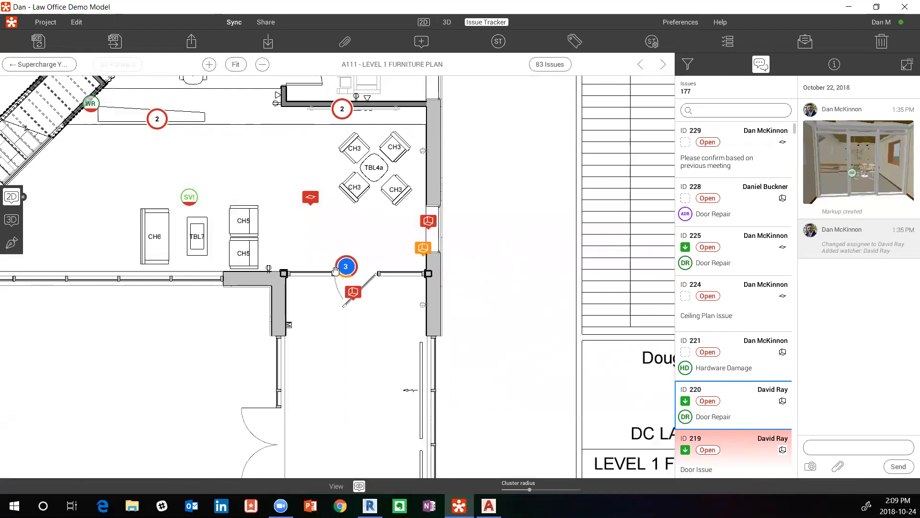
scroll(358, 286, "up", 4)
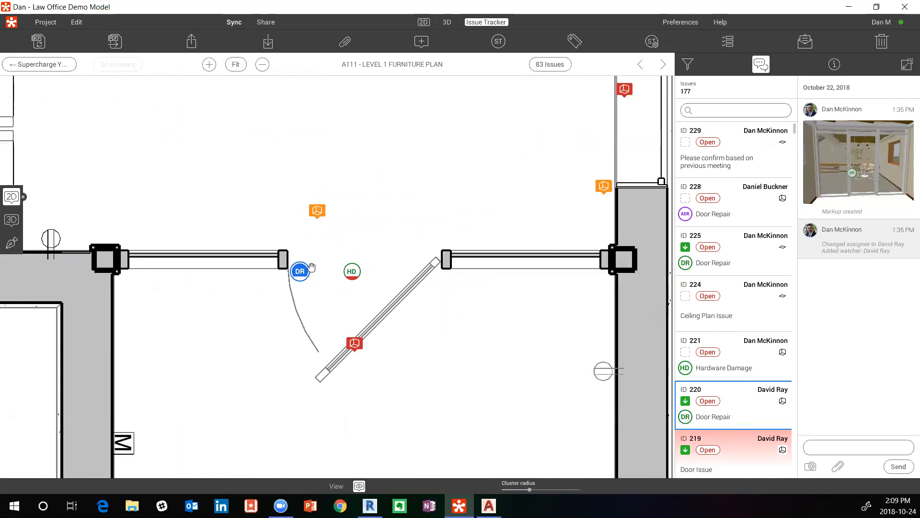
left_click(23, 197)
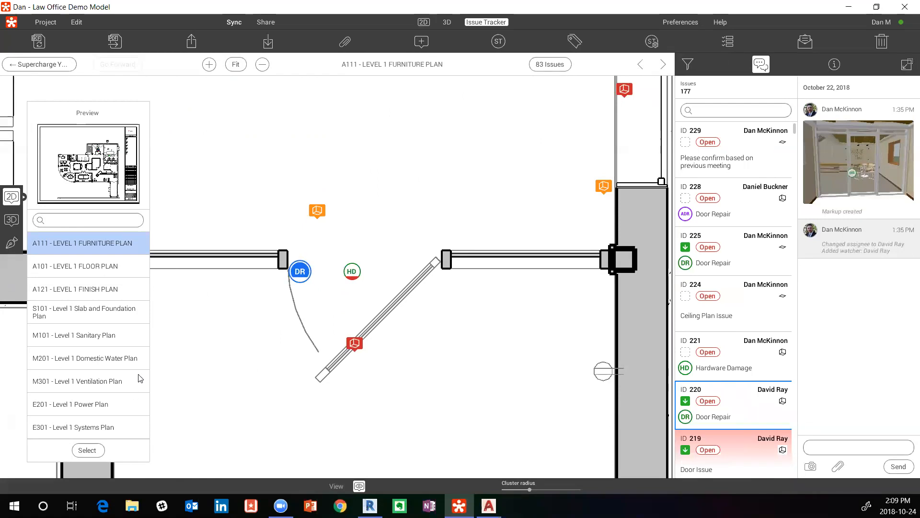
double_click(69, 382)
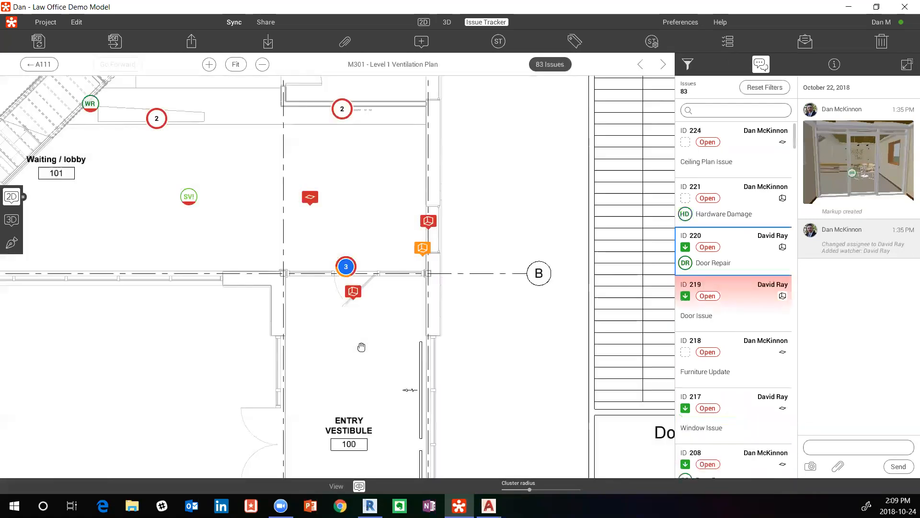
left_click(345, 265)
left_click(342, 287)
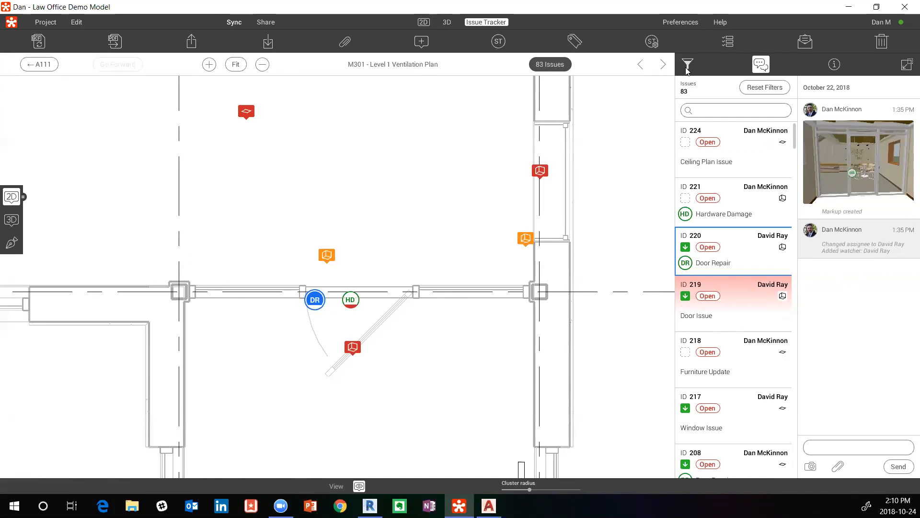
- Open sheet A101 - LEVEL 1 FLOOR PLAN from the full 2D sheet list and look over its issue pins
left_click(422, 22)
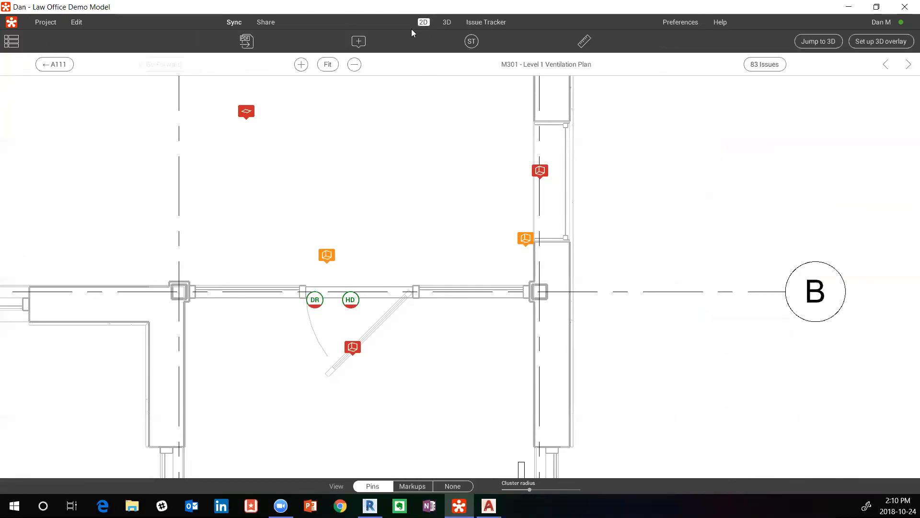
left_click(11, 41)
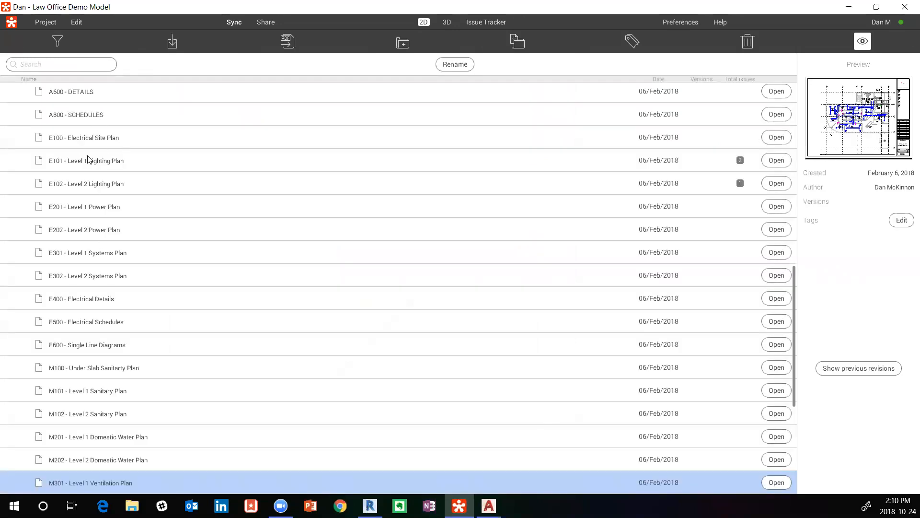
scroll(93, 163, "up", 6)
scroll(104, 146, "up", 6)
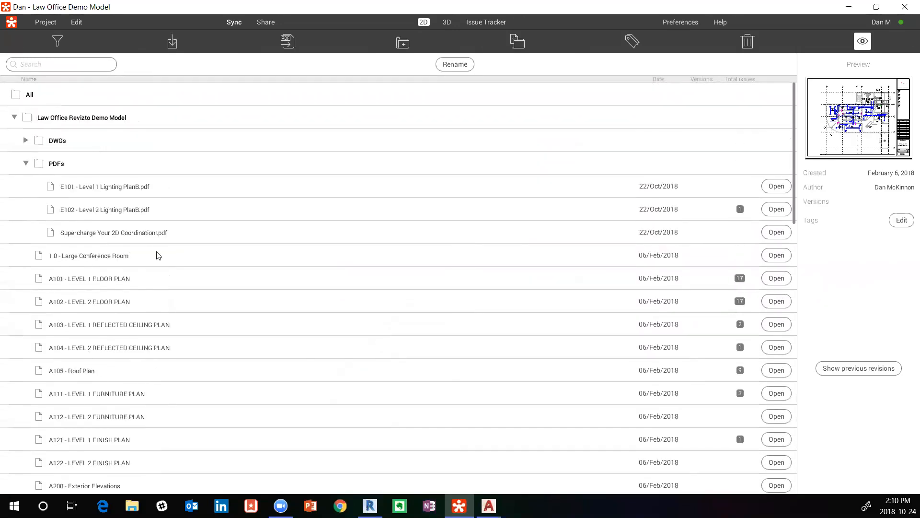
double_click(95, 280)
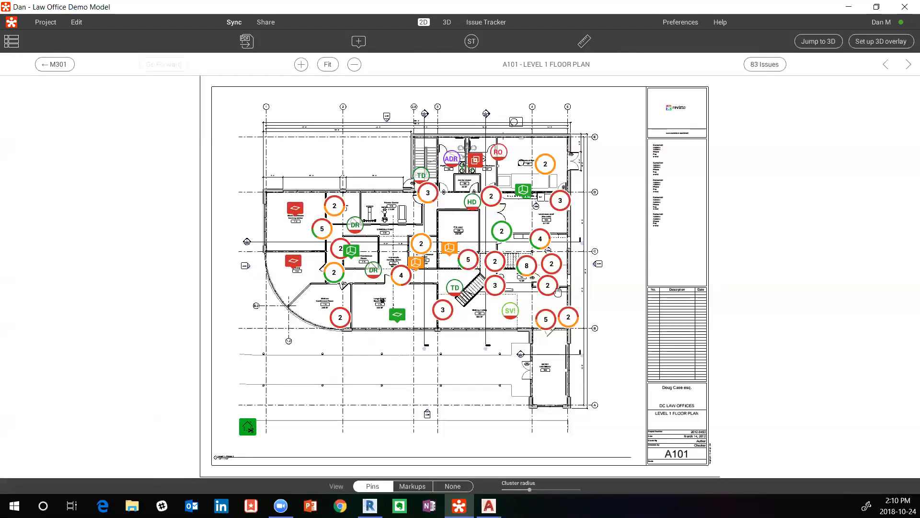
left_click_drag(425, 356, 414, 377)
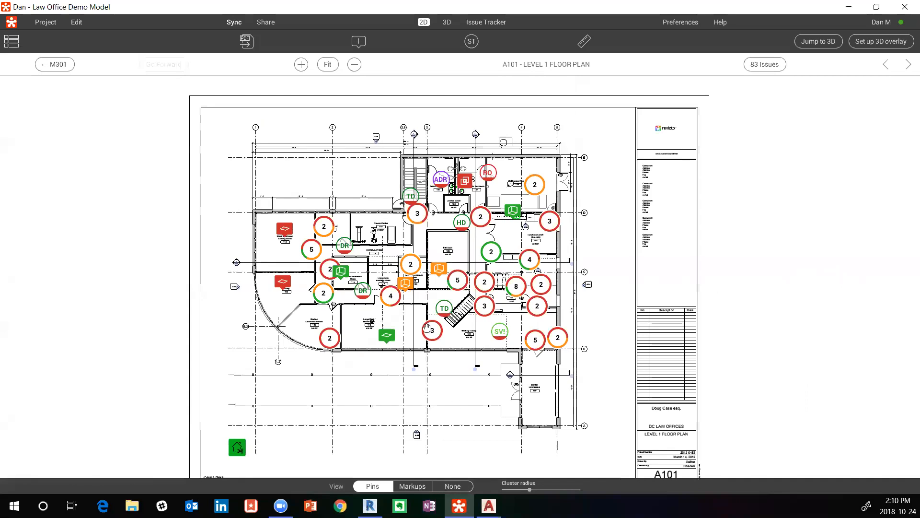
scroll(429, 329, "up", 2)
left_click_drag(391, 349, 382, 331)
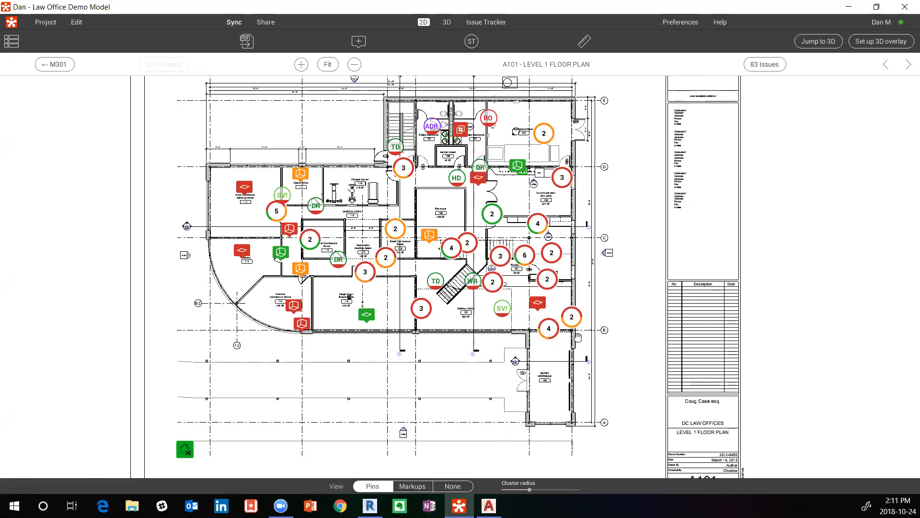
left_click_drag(461, 346, 441, 355)
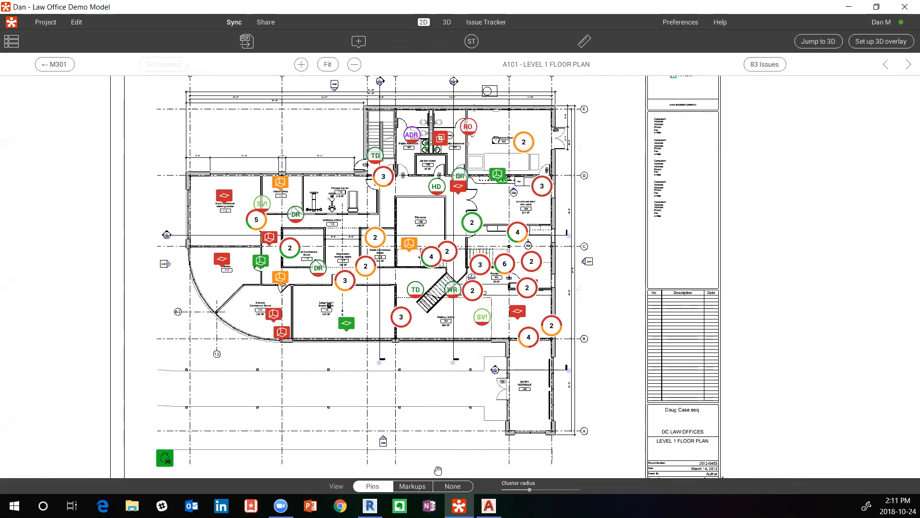
- Examine the floor plan with its markups in place of the issue pins, and with both pins and markups hidden
left_click(409, 486)
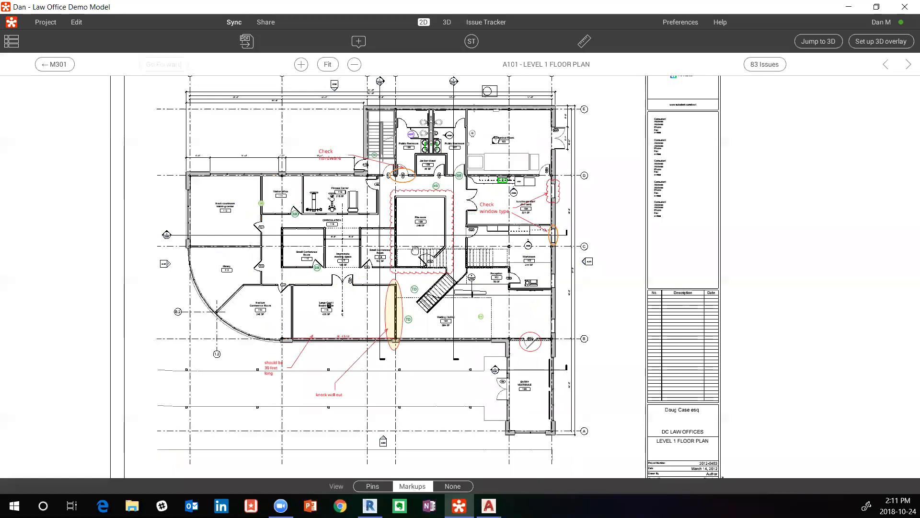
scroll(415, 250, "up", 2)
scroll(408, 254, "up", 2)
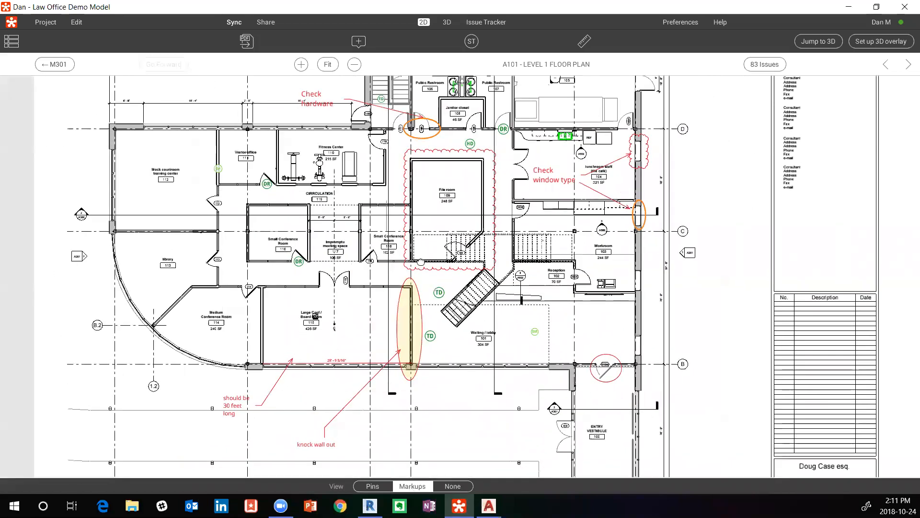
left_click_drag(420, 261, 397, 284)
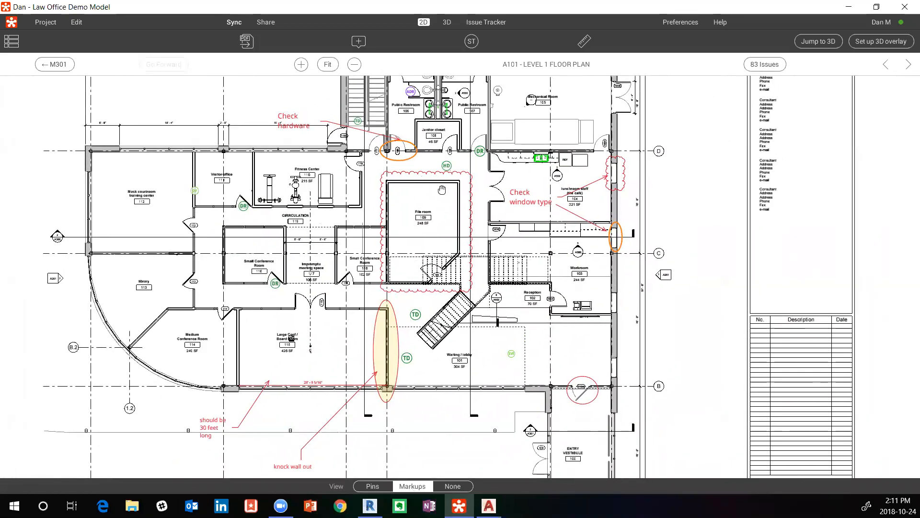
scroll(501, 253, "down", 2)
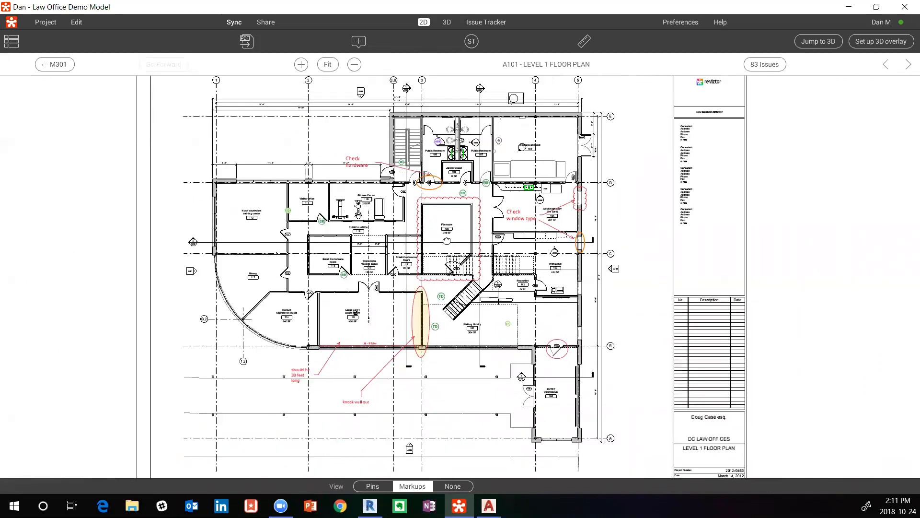
scroll(448, 240, "down", 2)
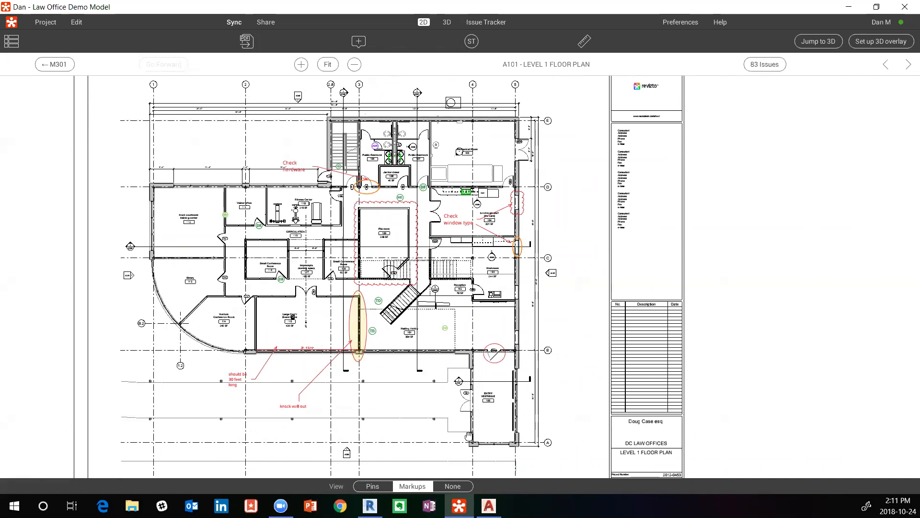
left_click(454, 486)
left_click_drag(407, 208, 447, 233)
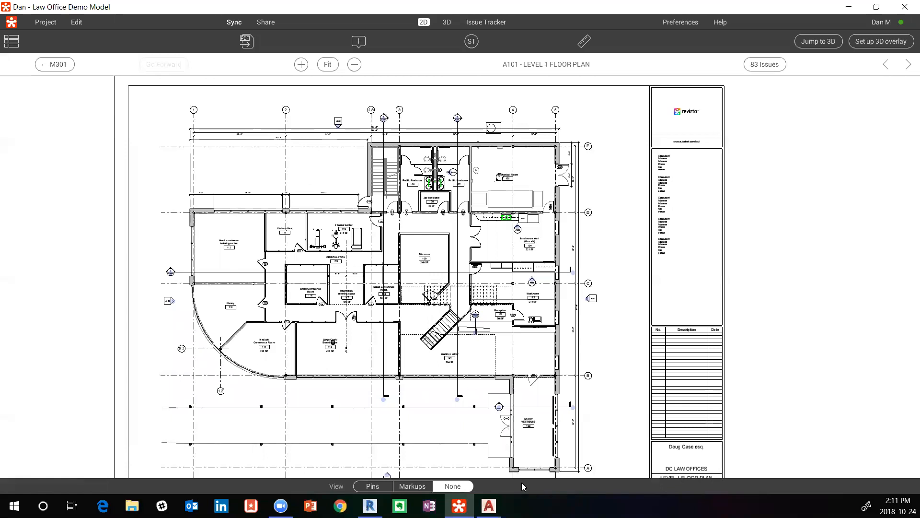
- Switch to Revit, open the 3D View - Overall view and bring up its Export to Revizto options
left_click(370, 505)
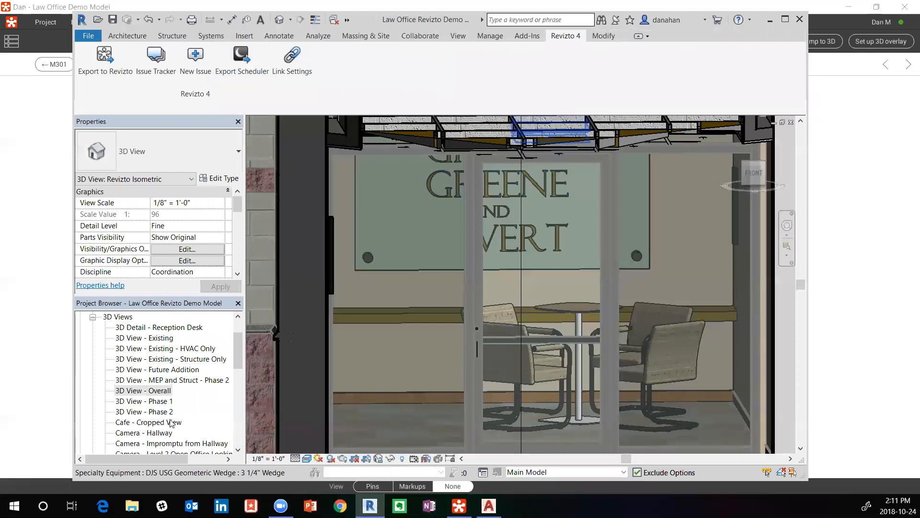
double_click(158, 391)
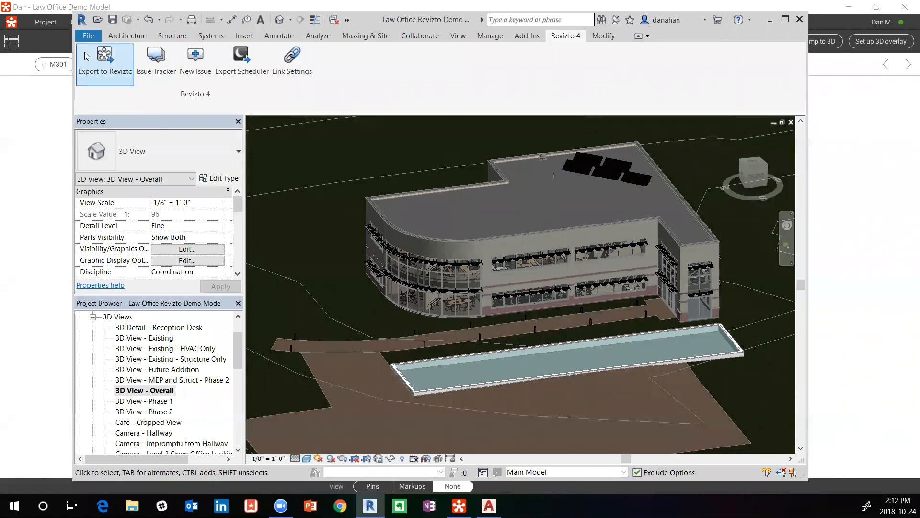
left_click(109, 64)
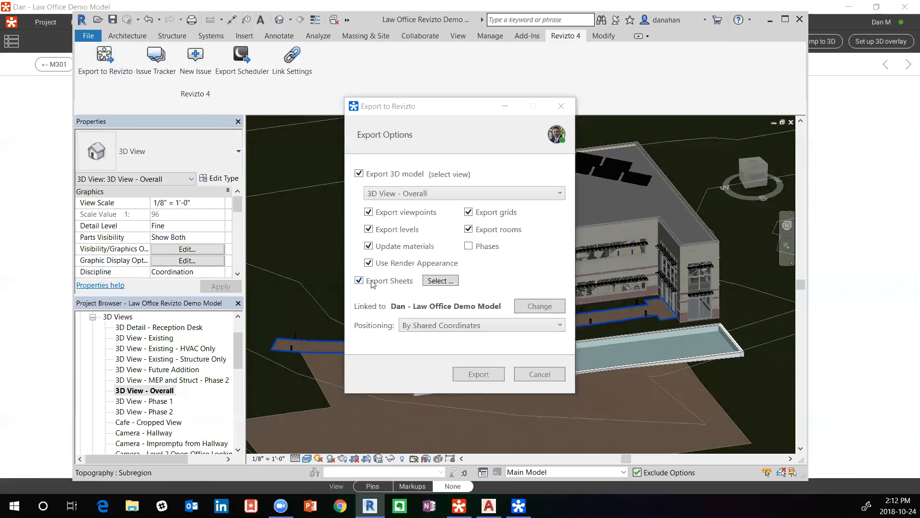
- Review the sheet export choices, including parallel sheet export, and the Export Scheduler options, and cancel without exporting
left_click(441, 281)
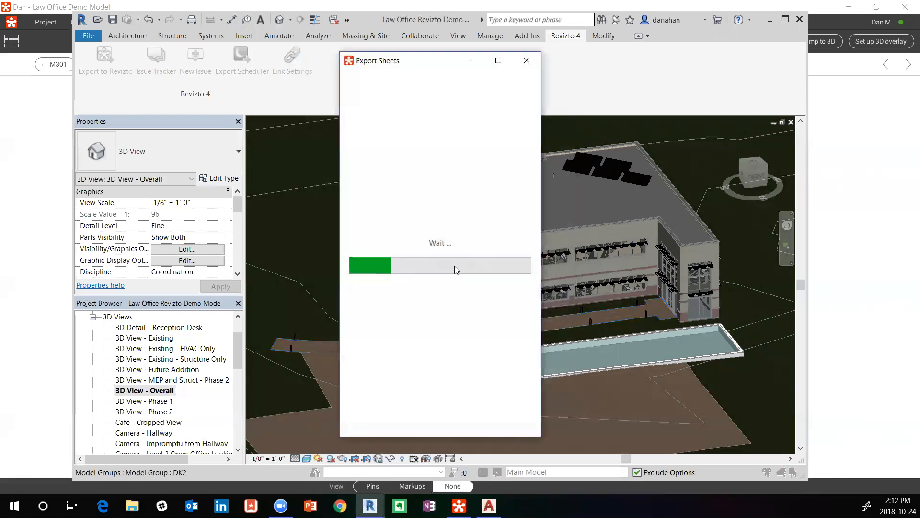
scroll(472, 267, "down", 5)
scroll(472, 270, "up", 5)
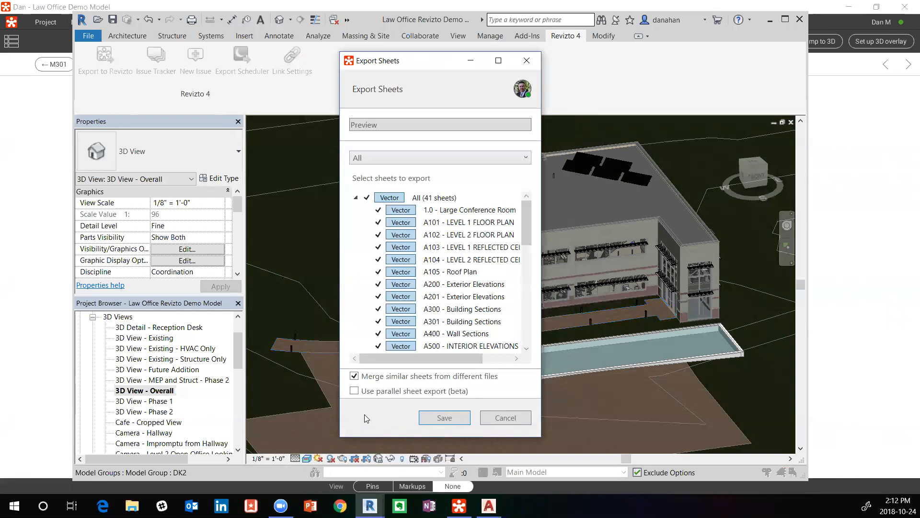
left_click(354, 391)
left_click(509, 417)
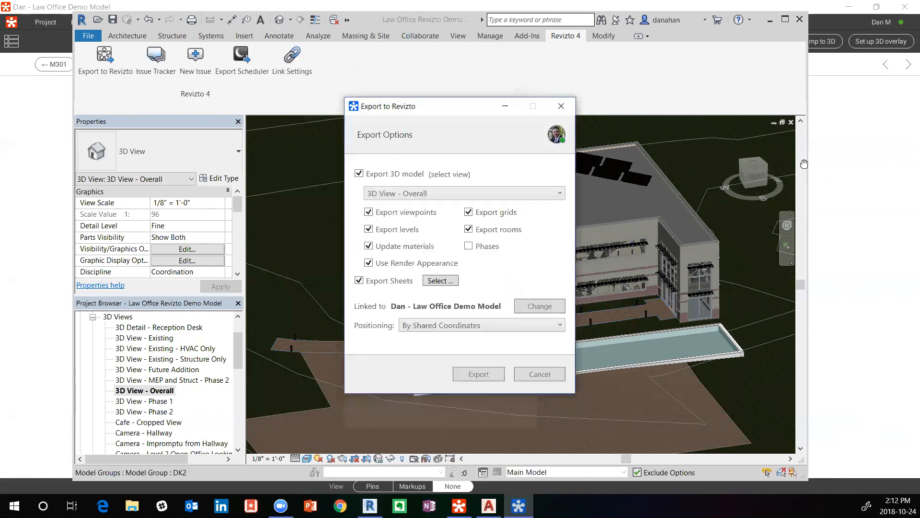
left_click(539, 375)
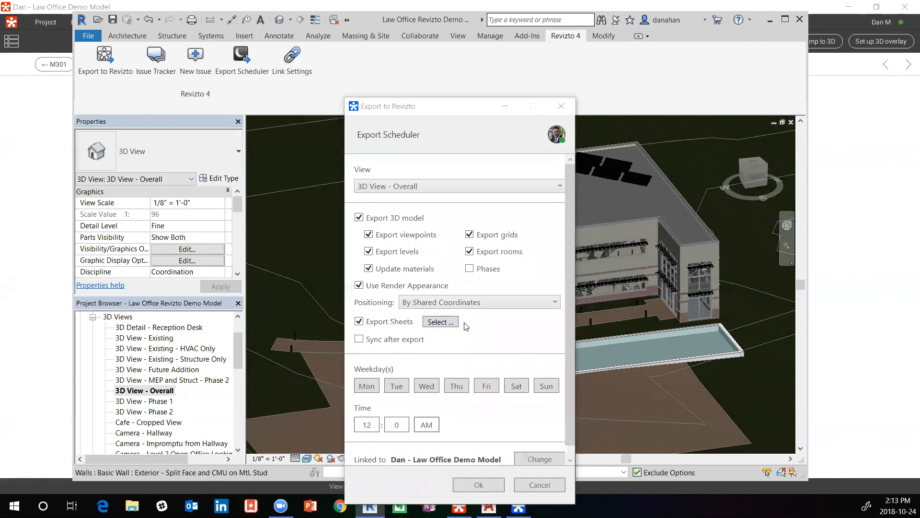
left_click(539, 485)
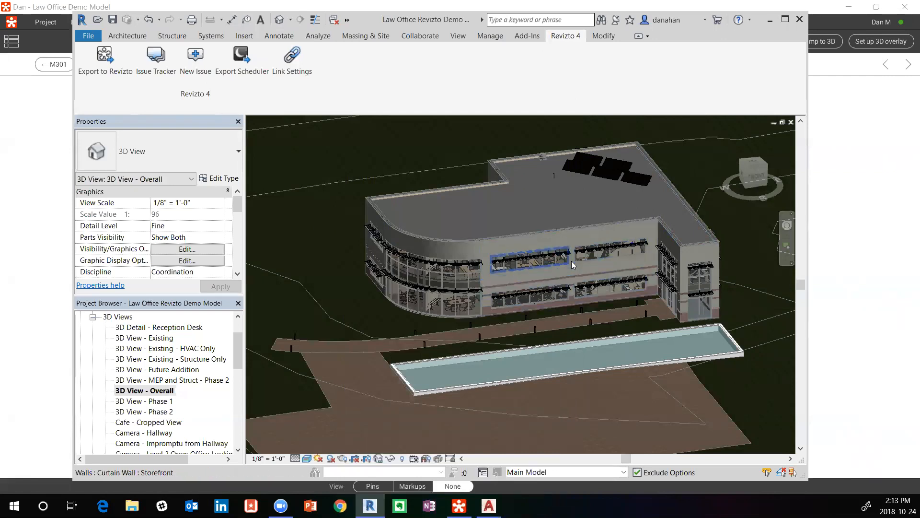
- Switch back to Revizto and examine the western rooms of the A101 - LEVEL 1 FLOOR PLAN sheet up close
left_click(770, 19)
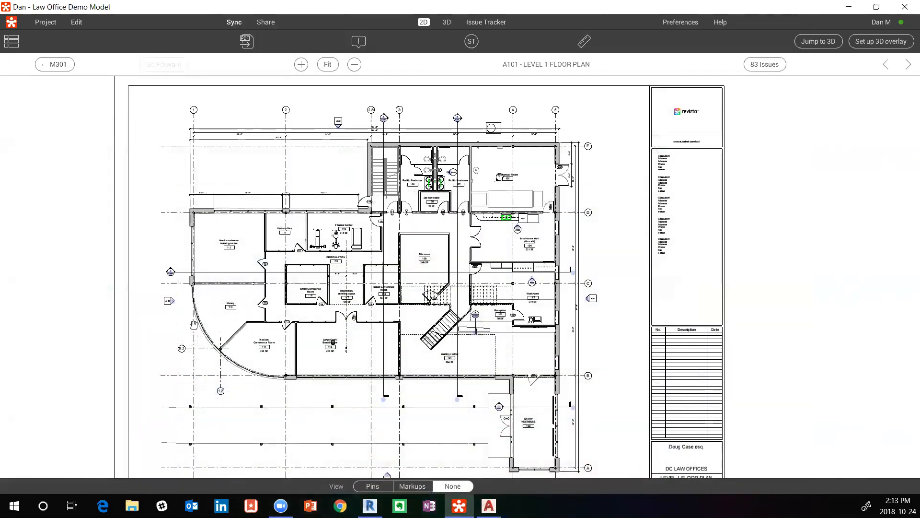
scroll(220, 350, "up", 4)
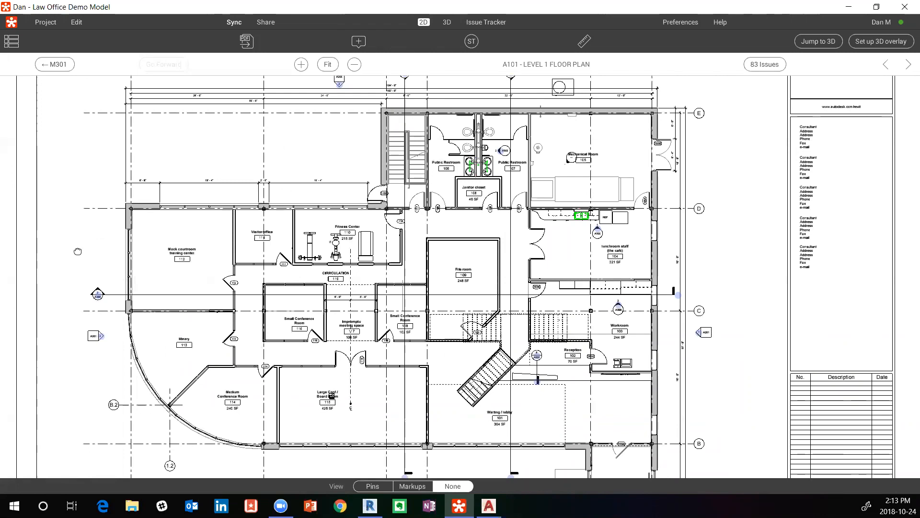
left_click_drag(77, 251, 75, 217)
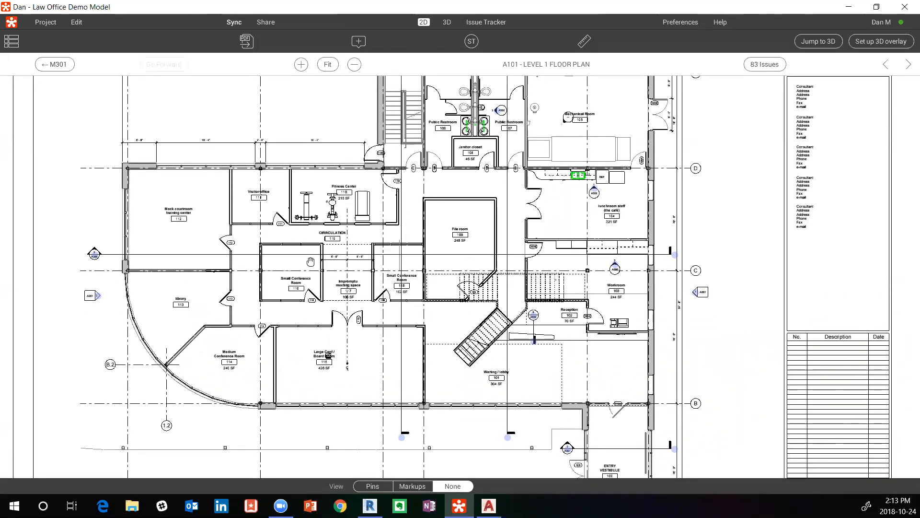
scroll(58, 262, "up", 2)
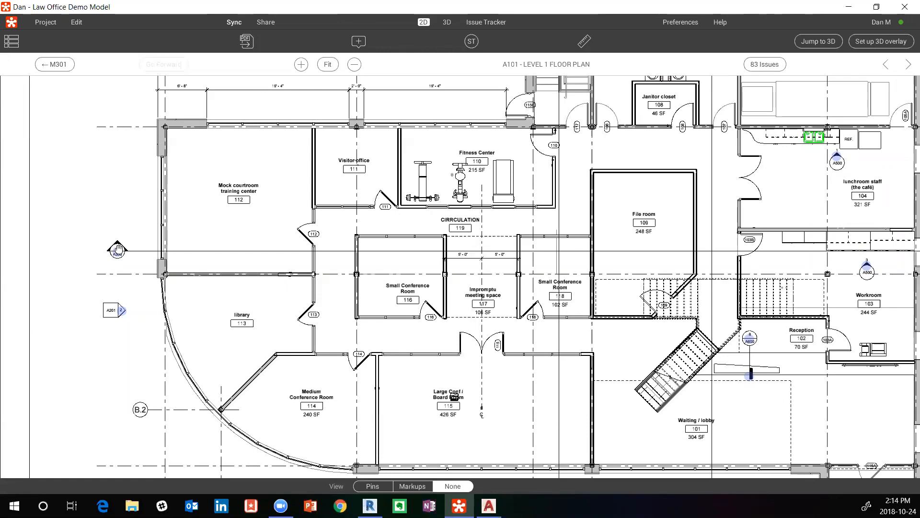
scroll(666, 245, "down", 3)
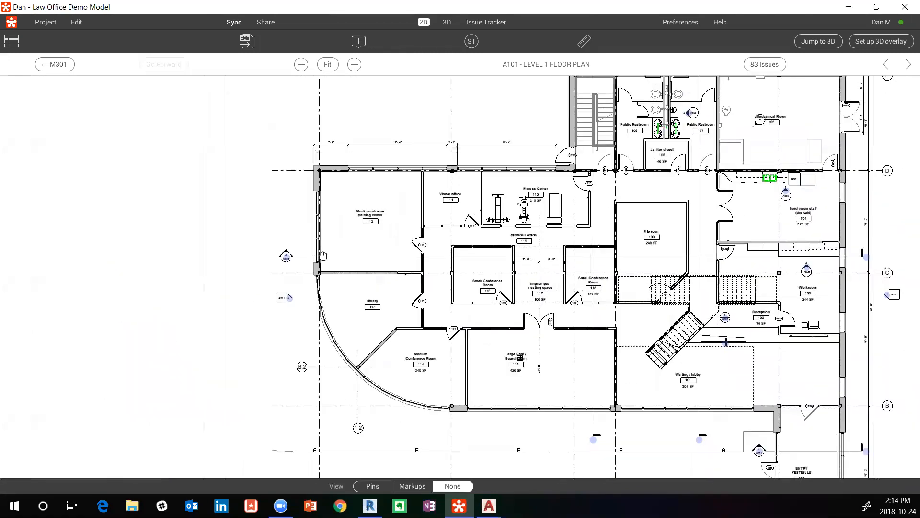
- Show the issue pins and follow the section marker west of grid C to look over sheet A300 - Building Sections
left_click(386, 484)
left_click(286, 257)
scroll(456, 166, "down", 1)
scroll(455, 165, "up", 2)
scroll(455, 165, "down", 1)
left_click_drag(458, 105, 425, 268)
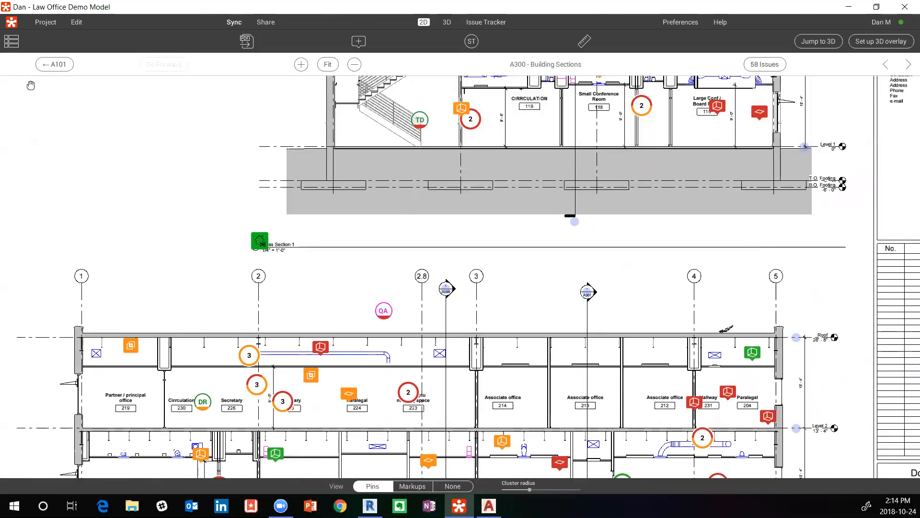
- Return to sheet A101 and examine the floor plan with issue pins and markups hidden
left_click(47, 65)
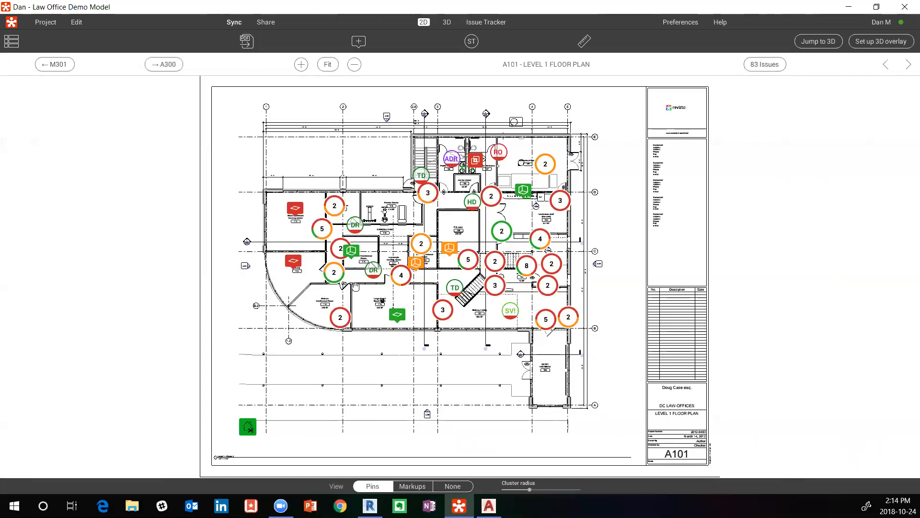
scroll(355, 286, "up", 2)
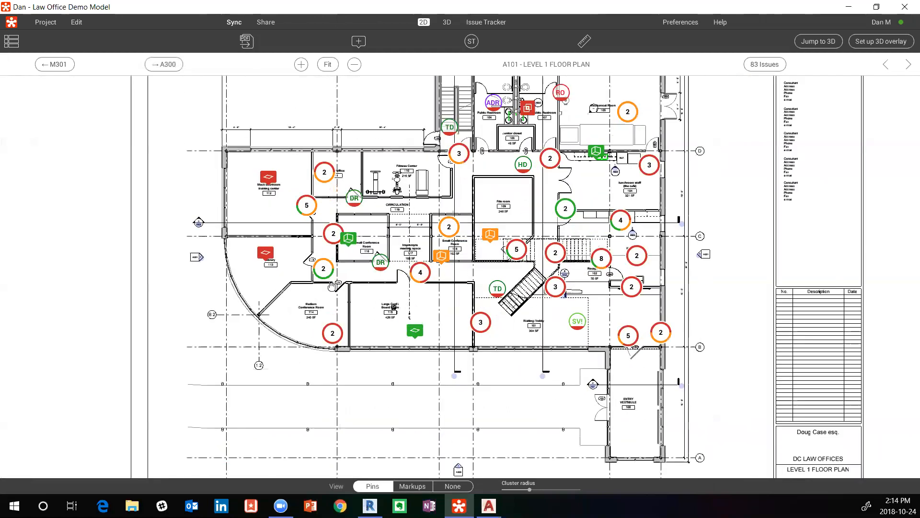
left_click(453, 486)
left_click_drag(473, 388, 435, 404)
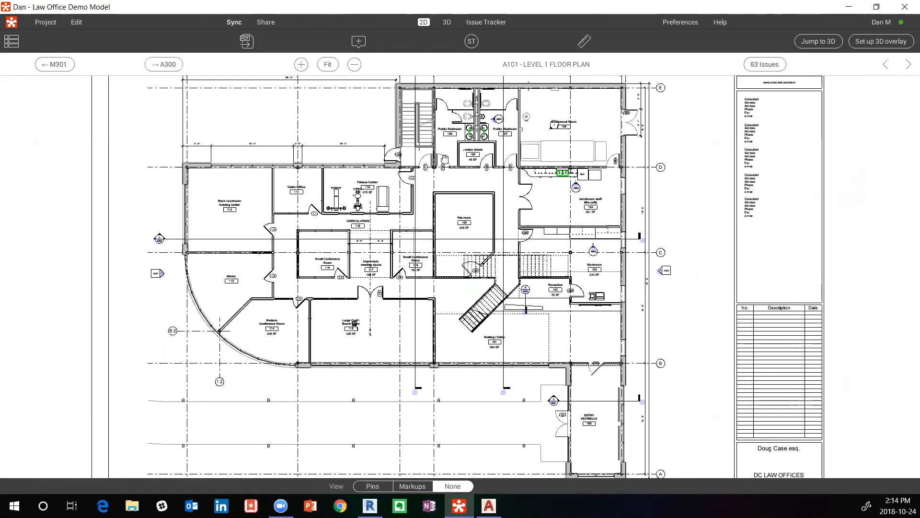
left_click_drag(519, 168, 511, 140)
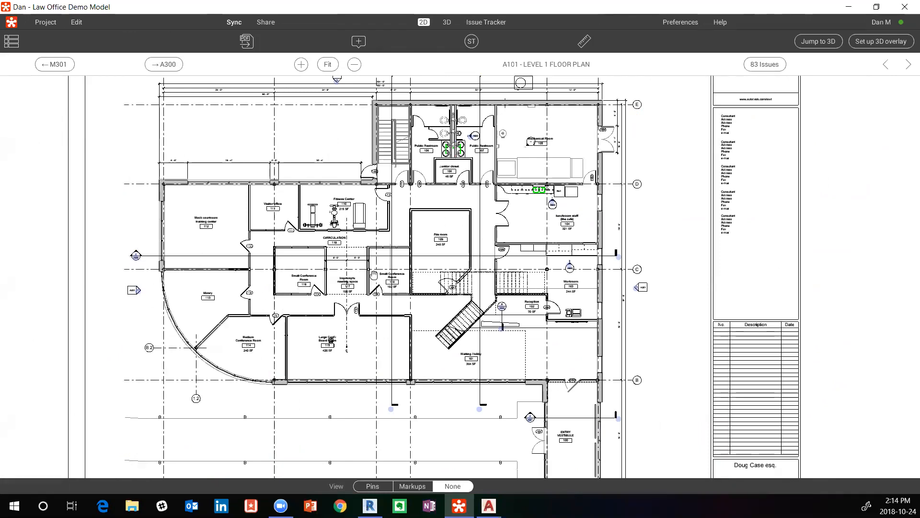
left_click_drag(447, 282, 412, 299)
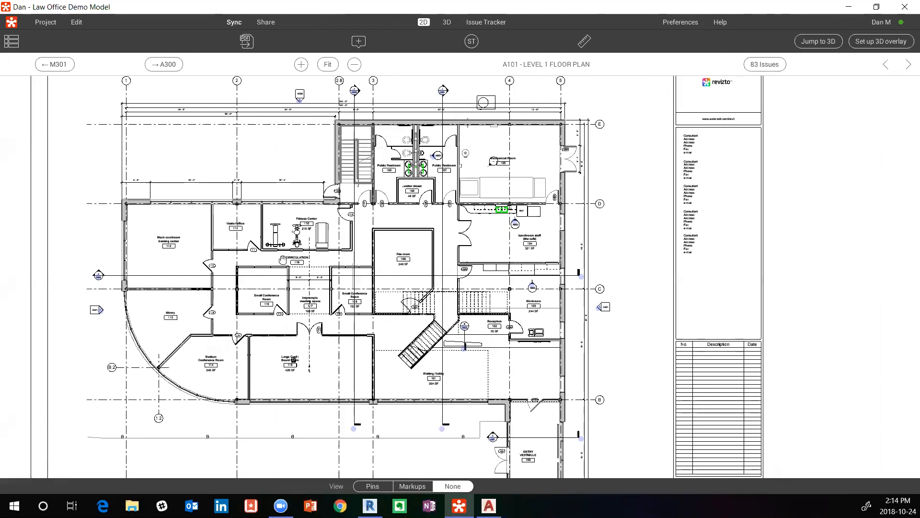
scroll(383, 292, "up", 2)
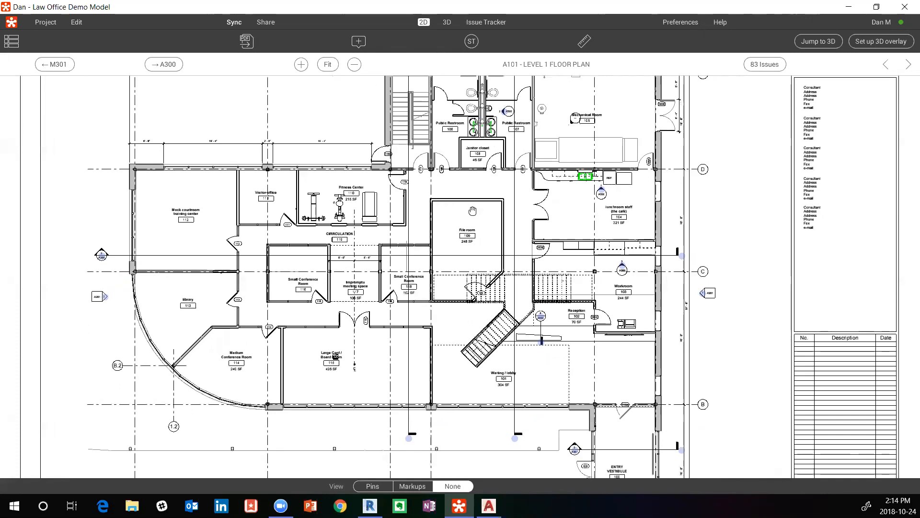
scroll(472, 208, "down", 2)
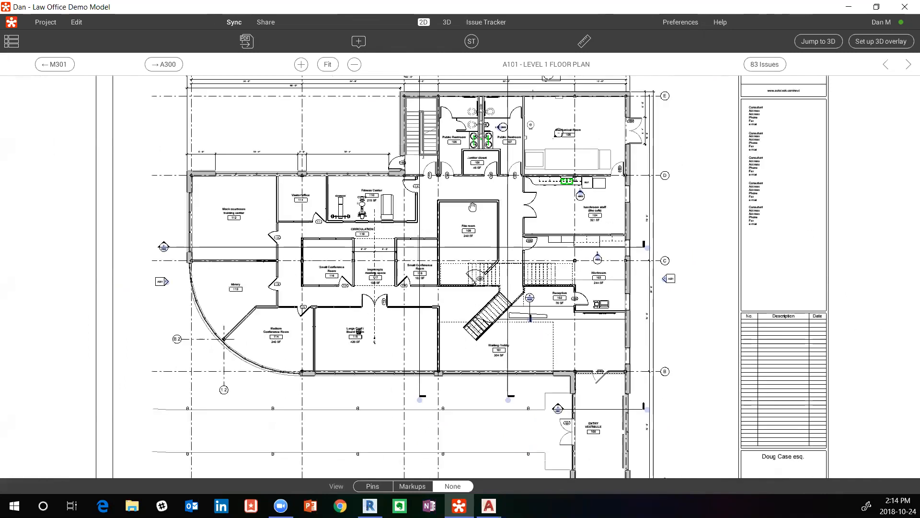
- Jump from the floor plan into the 3D model at the Waiting / lobby 101 area
left_click(823, 40)
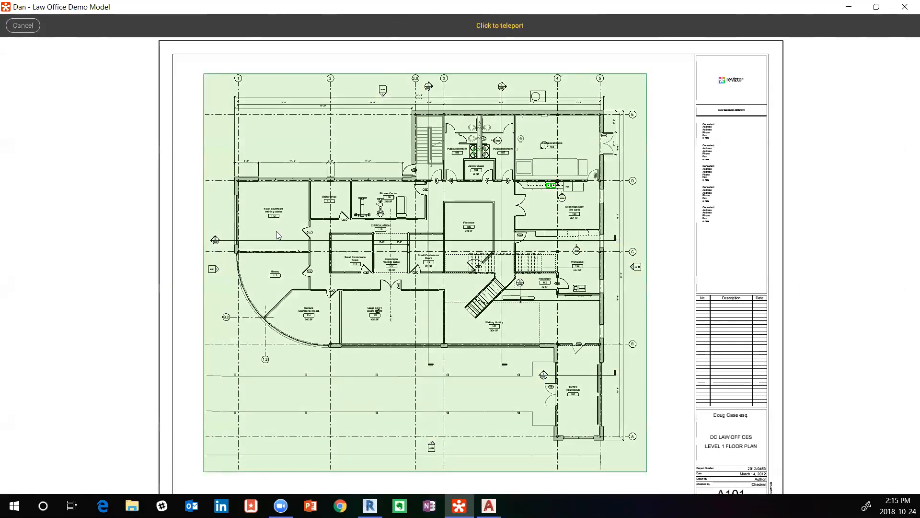
scroll(446, 231, "up", 3)
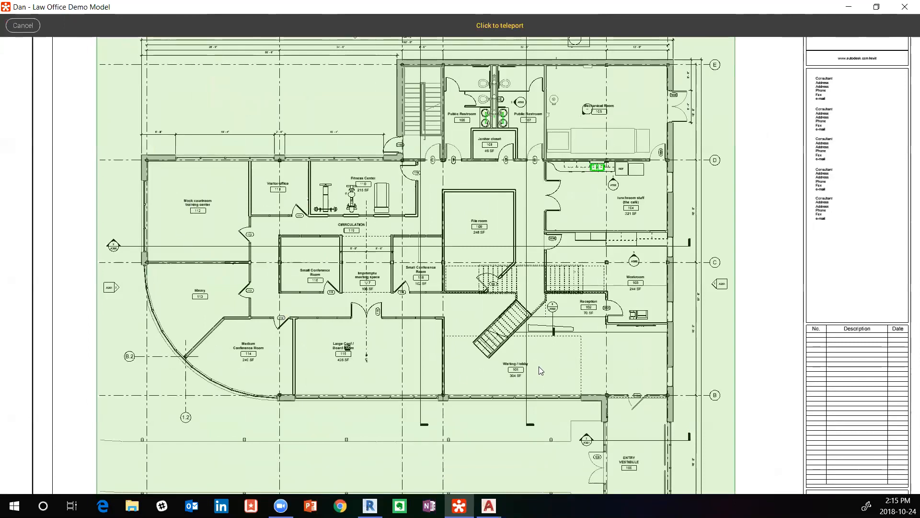
left_click(514, 358)
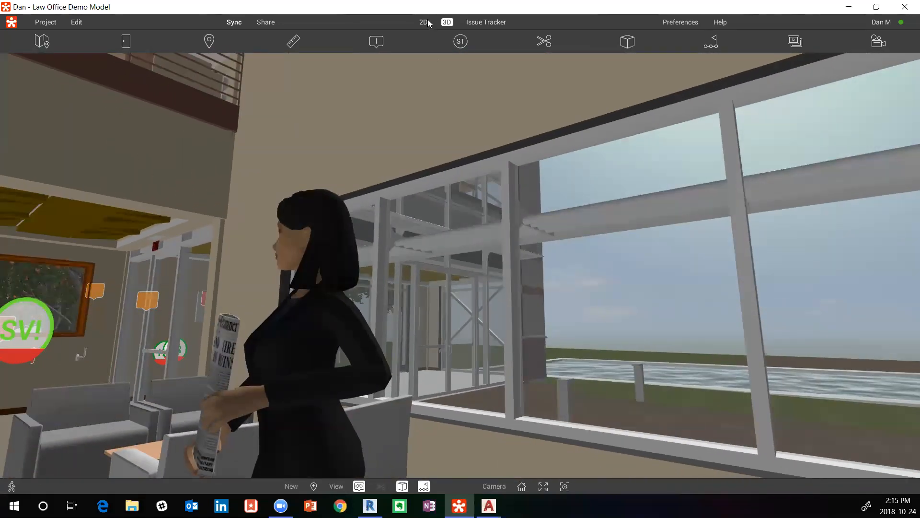
- Return to sheet A101 in 2D and open the floor plan as an overlay on the 3D model
left_click(424, 22)
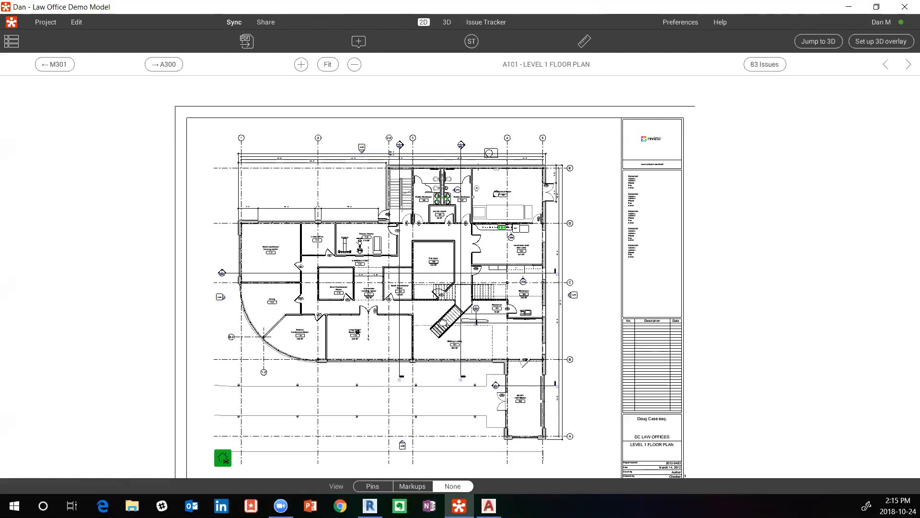
left_click_drag(443, 322, 432, 305)
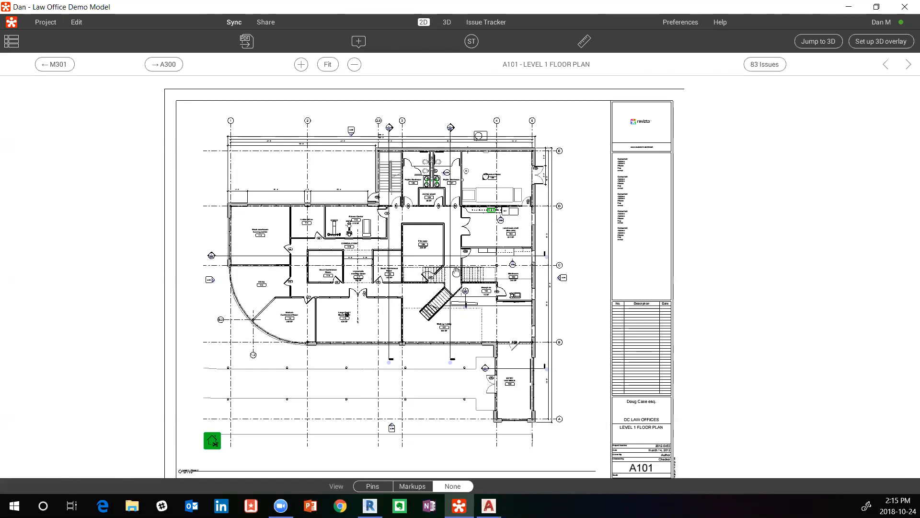
left_click_drag(158, 440, 150, 437)
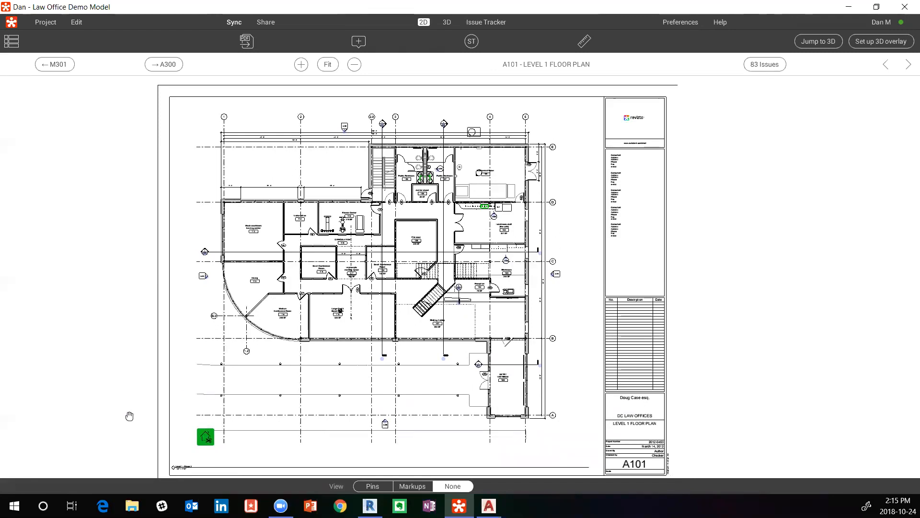
left_click(206, 436)
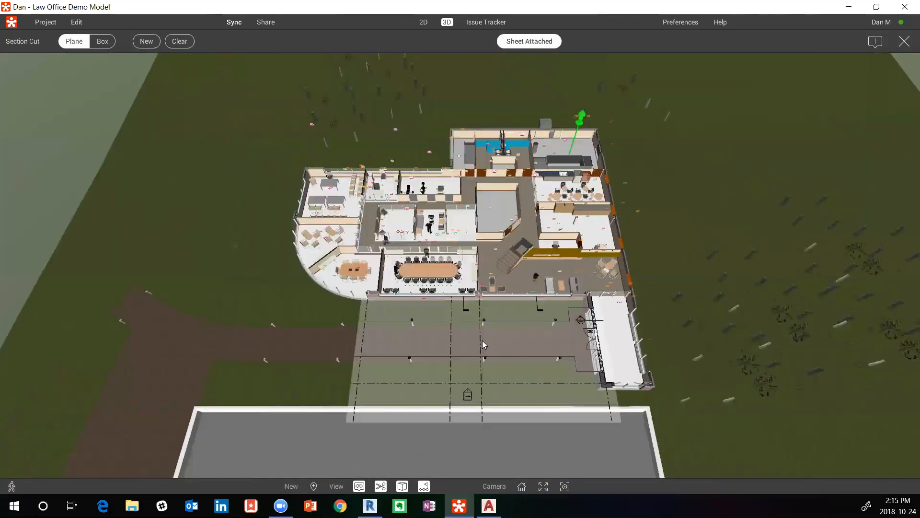
- Inspect the floor plan overlaid on the sectioned model around the file room and lunchroom, and hide the issue pins
left_click_drag(515, 291, 554, 290)
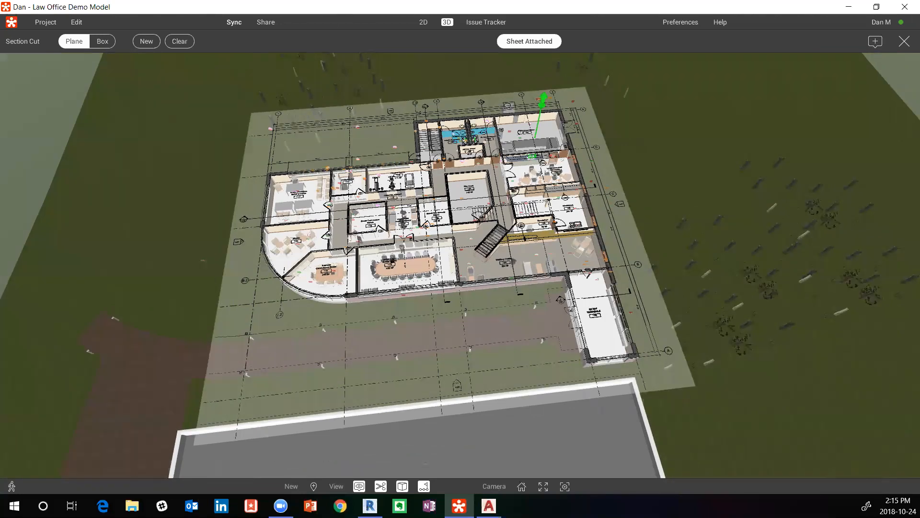
scroll(460, 265, "up", 5)
scroll(460, 265, "up", 5)
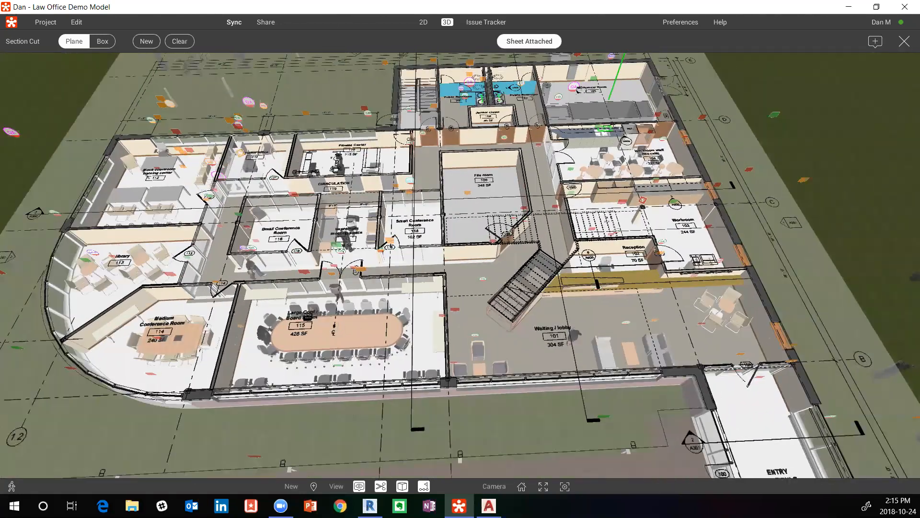
left_click_drag(460, 265, 414, 237)
scroll(471, 207, "up", 5)
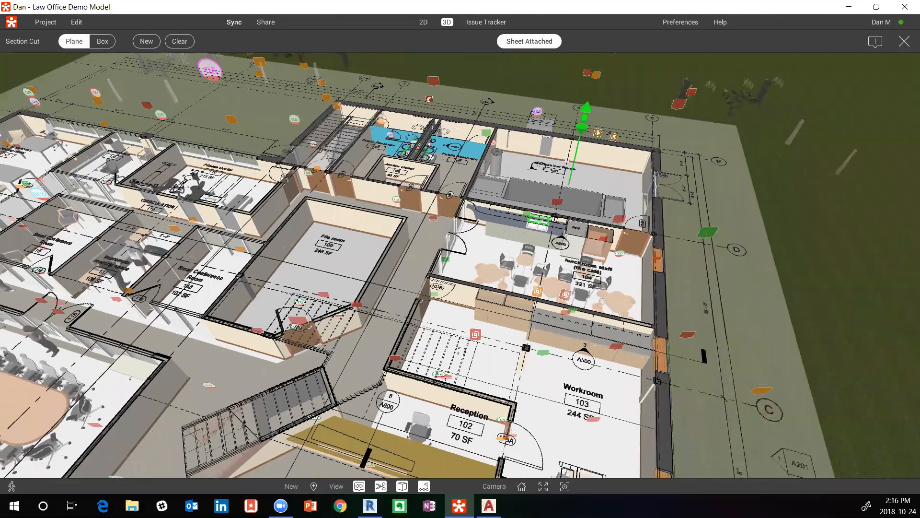
scroll(471, 207, "down", 5)
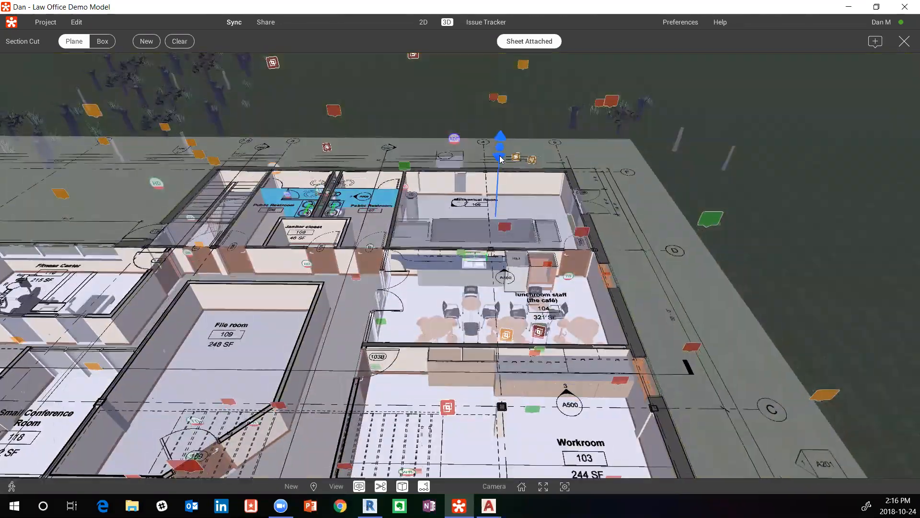
left_click_drag(486, 197, 421, 192)
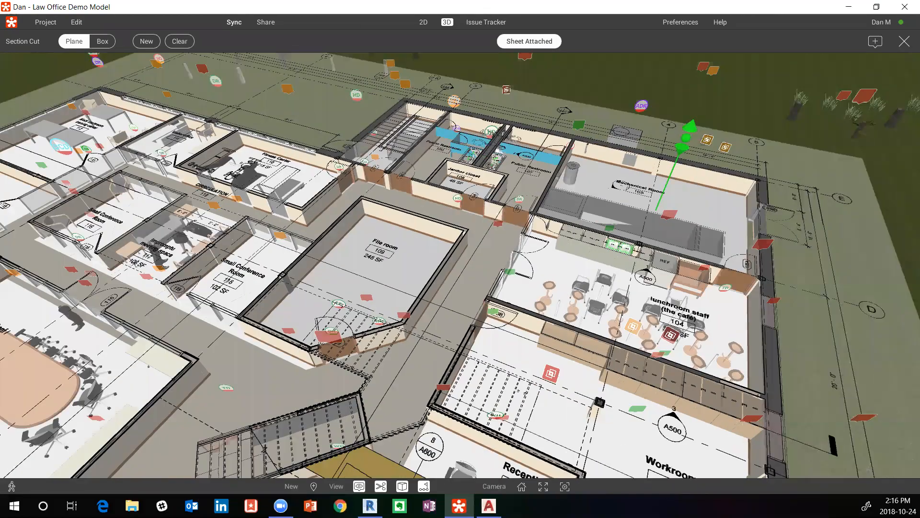
middle_click_drag(287, 470, 354, 459)
left_click(358, 485)
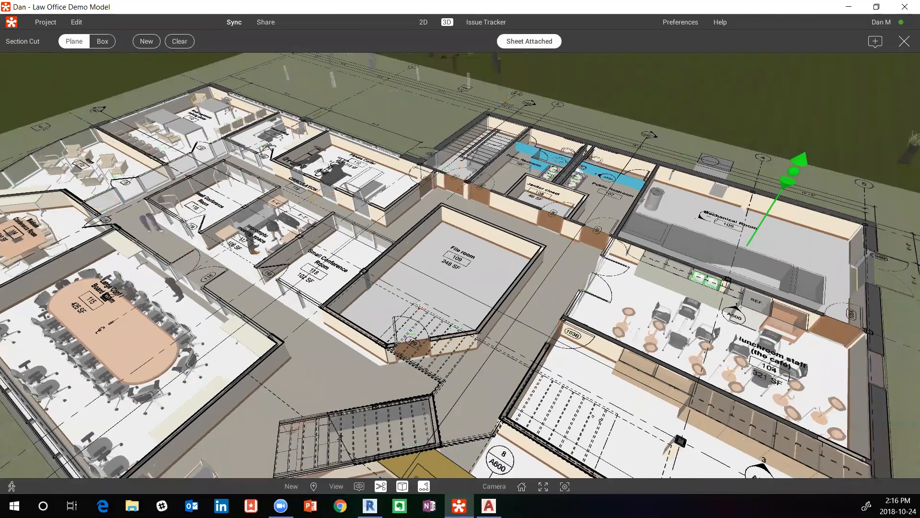
- Raise the section plane carrying the attached sheet and inspect the plan against the stairs, lobby and reception
scroll(517, 261, "down", 2)
left_click_drag(412, 287, 484, 268)
scroll(450, 261, "down", 1)
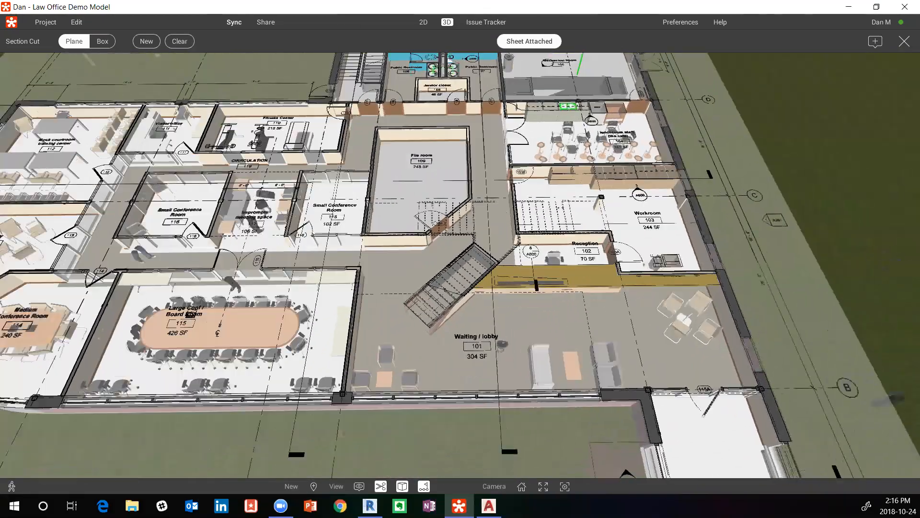
scroll(446, 259, "up", 2)
scroll(560, 184, "up", 1)
left_click_drag(559, 184, 567, 143)
left_click_drag(499, 268, 446, 306)
scroll(451, 259, "down", 2)
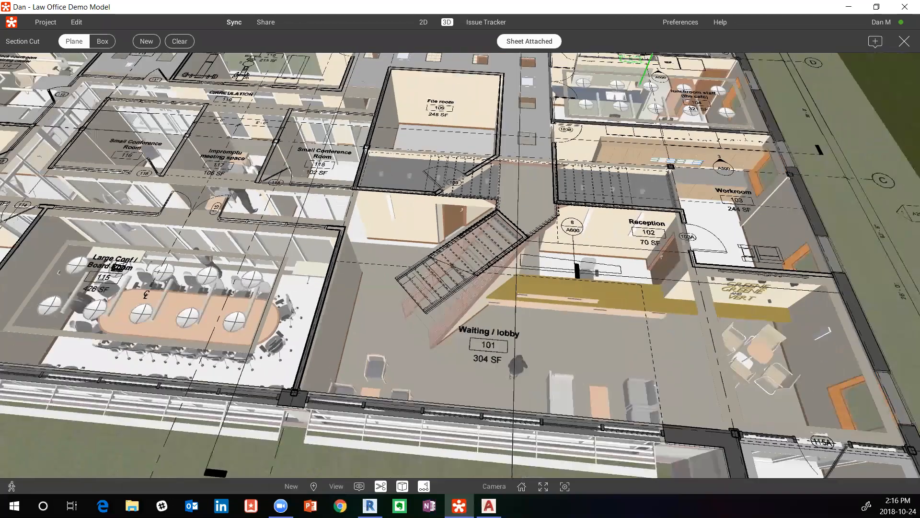
scroll(455, 225, "up", 1)
scroll(456, 254, "up", 2)
left_click_drag(271, 366, 241, 376)
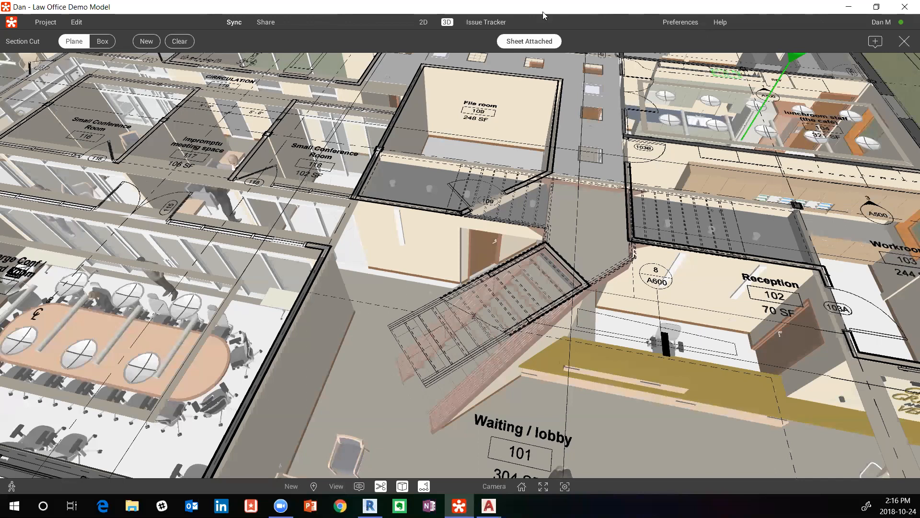
- Follow the reception callout from sheet A101 to the Reception Desk Detail on A600 and examine that detail overlaid on the 3D model
left_click(424, 23)
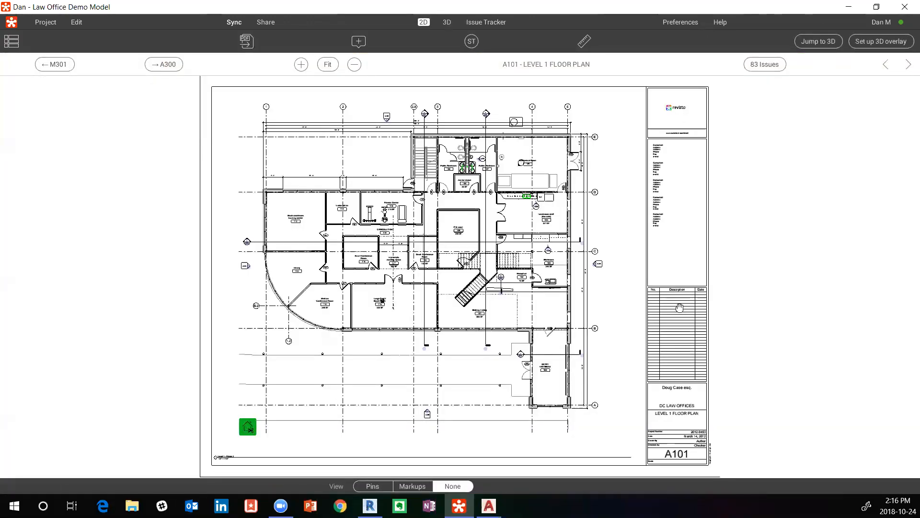
left_click(501, 278)
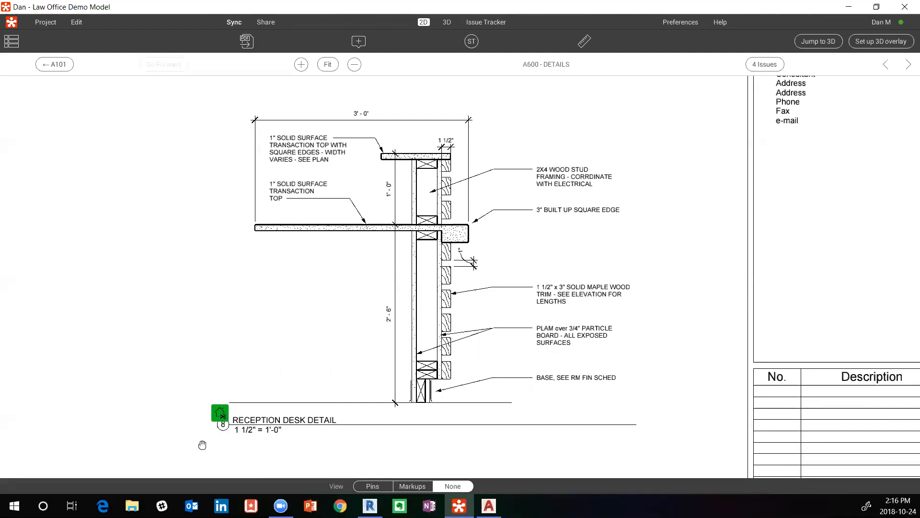
left_click(220, 412)
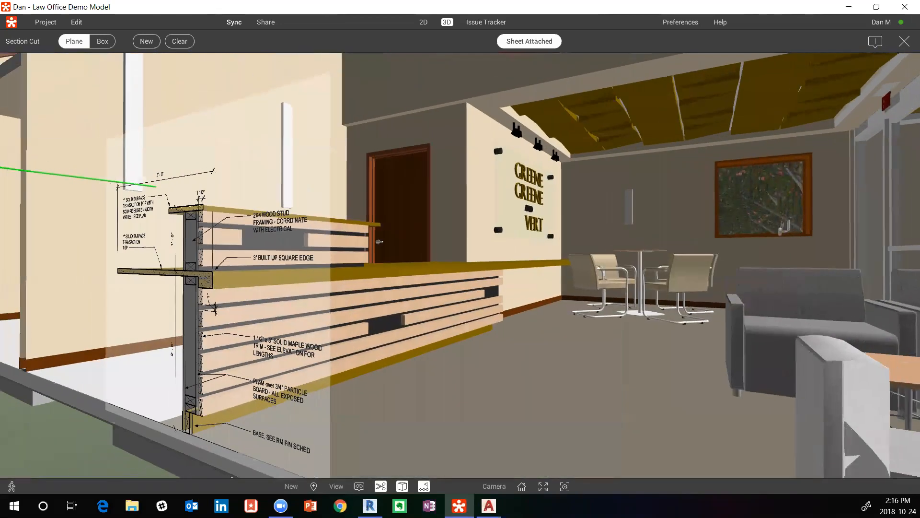
right_click_drag(365, 249, 772, 187)
scroll(460, 264, "down", 3)
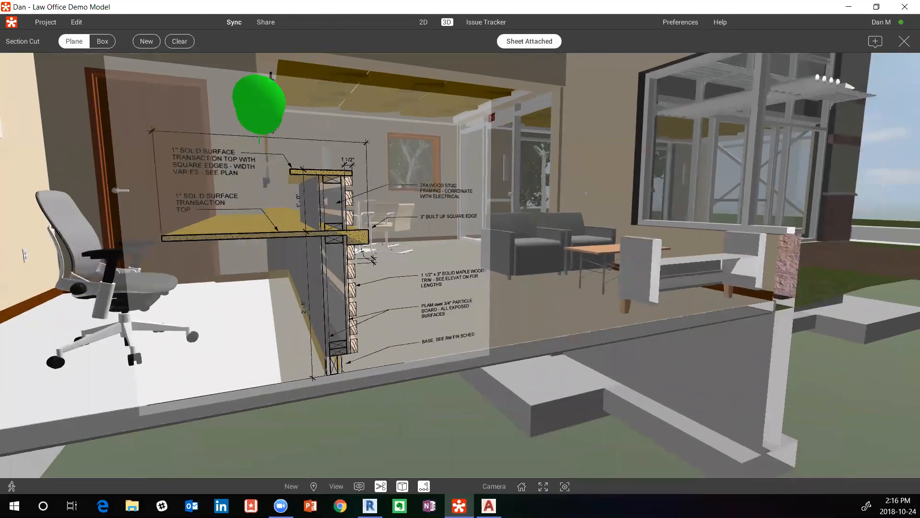
right_click_drag(460, 263, 504, 266)
- Return to the 2D sheets, open A101 - LEVEL 1 FLOOR PLAN and display its issue markups
left_click(424, 23)
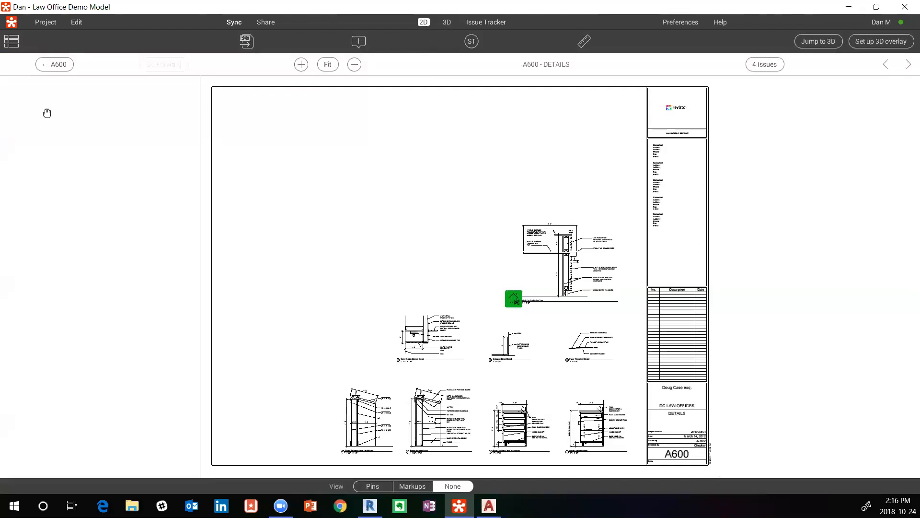
left_click(53, 68)
scroll(120, 166, "up", 1)
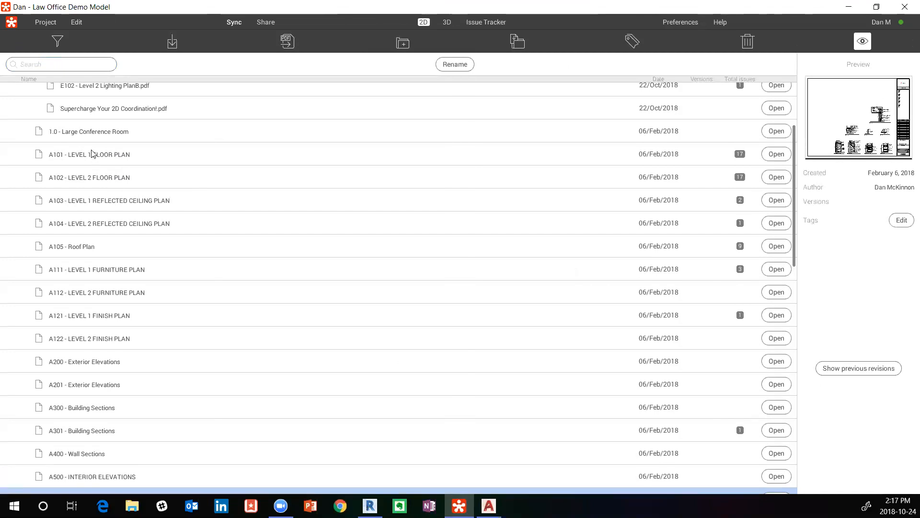
scroll(91, 205, "up", 6)
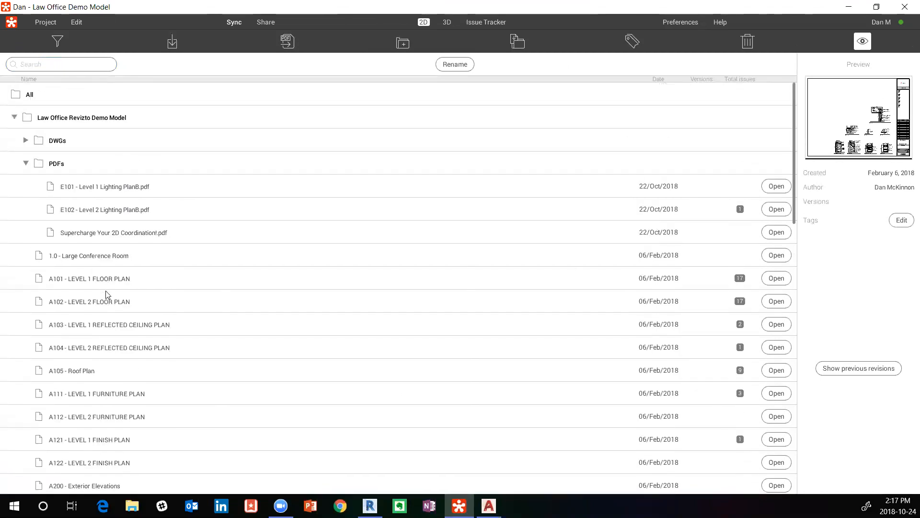
double_click(129, 281)
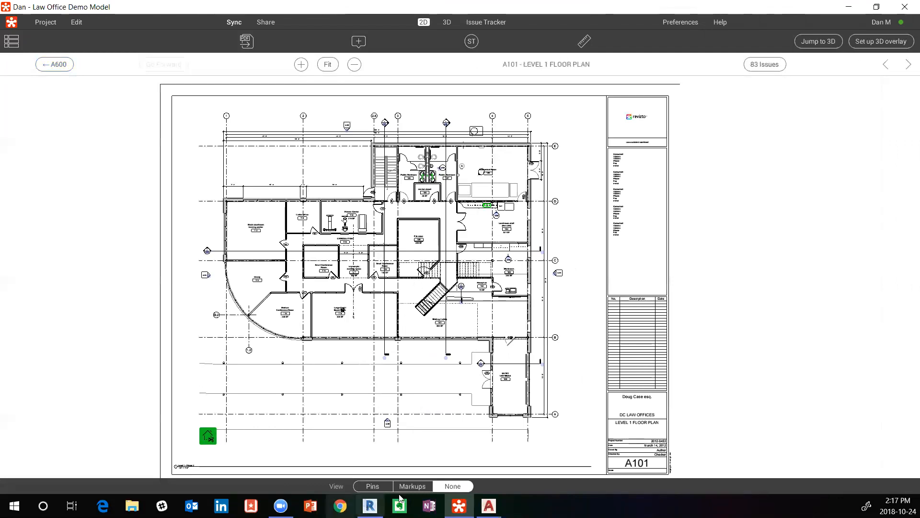
left_click(414, 486)
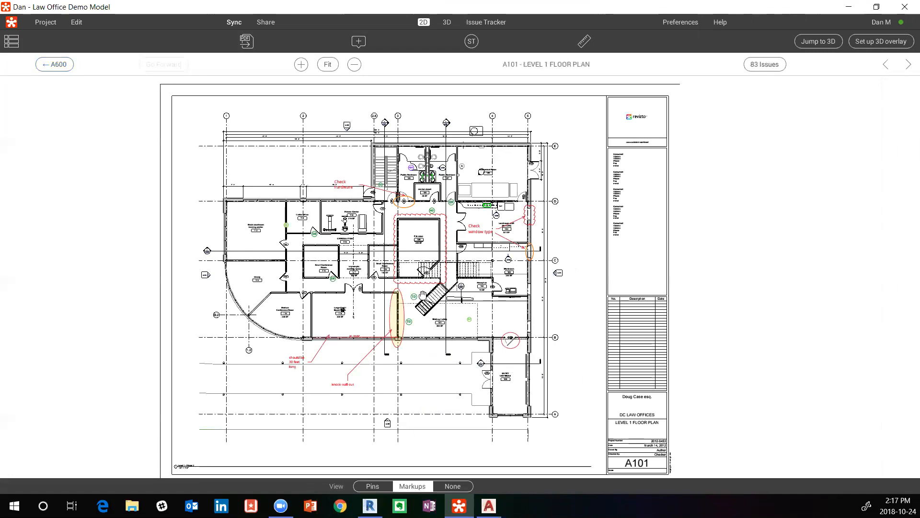
scroll(422, 294, "up", 3)
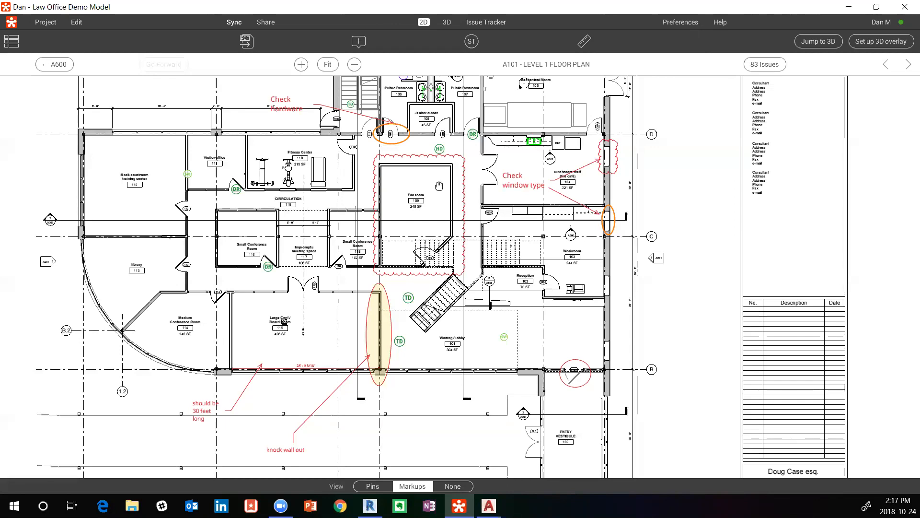
- Start a new issue on the floor plan, pin it at the winery door and draw a red revision-cloud rectangle around that door
left_click(359, 42)
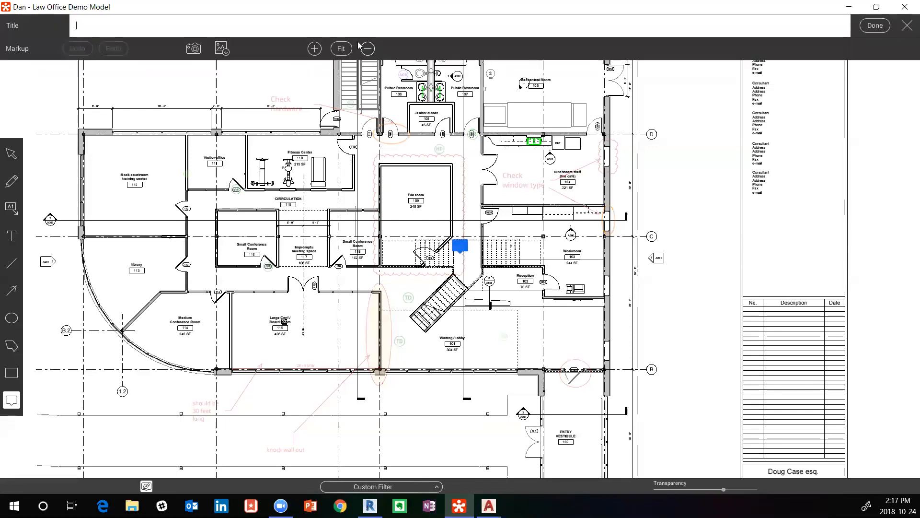
left_click_drag(468, 245, 194, 253)
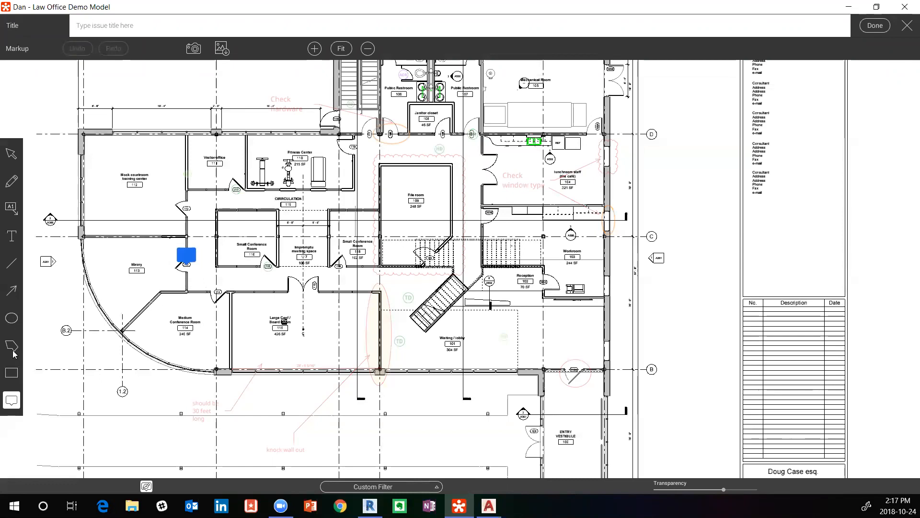
left_click(11, 372)
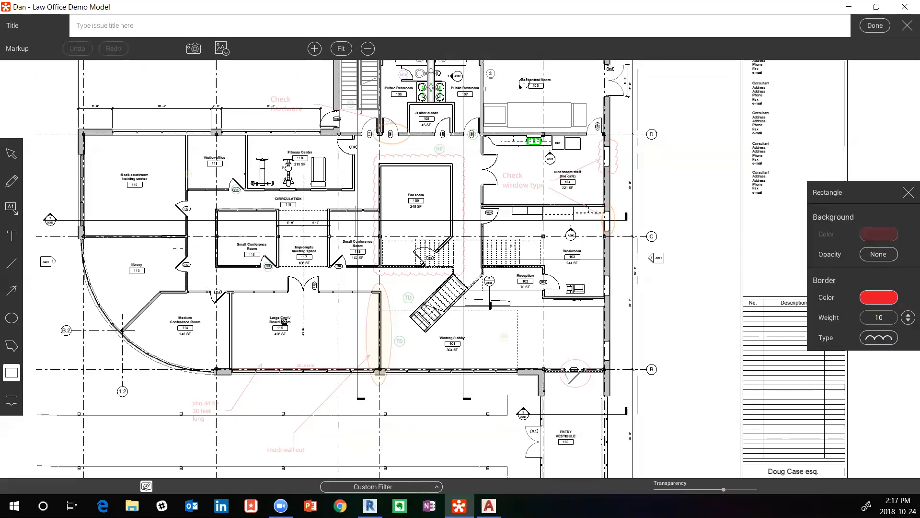
left_click_drag(170, 248, 199, 280)
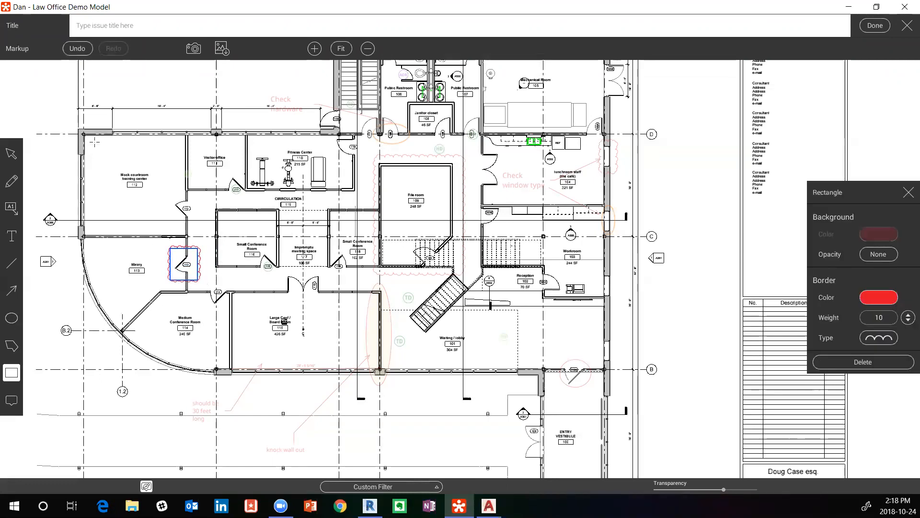
- Add a leader note reading "Callout" to the clouded door, and save the issue with the title "Door Issue"
left_click(15, 212)
left_click_drag(195, 280, 311, 310)
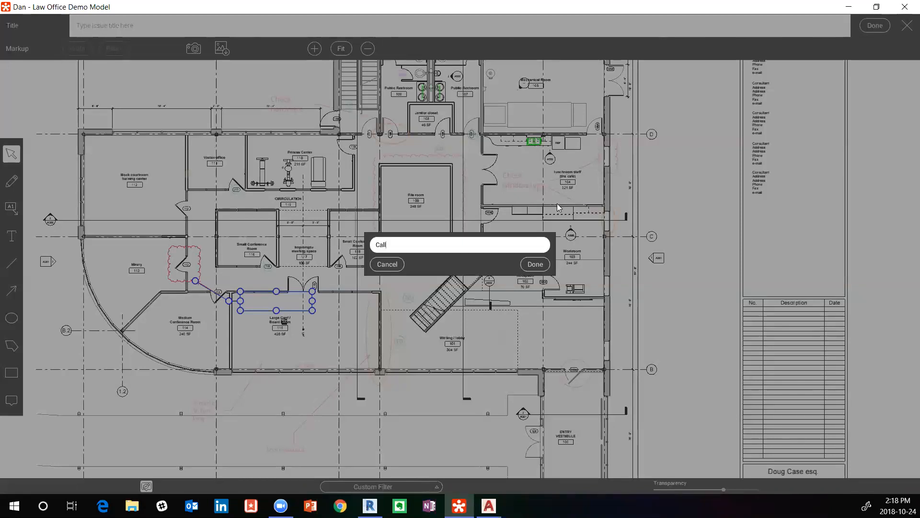
left_click(535, 264)
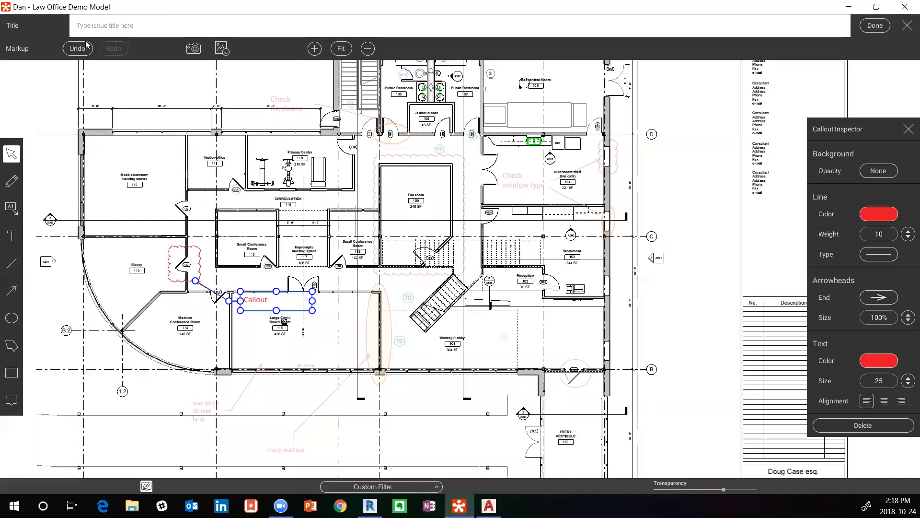
left_click(122, 22)
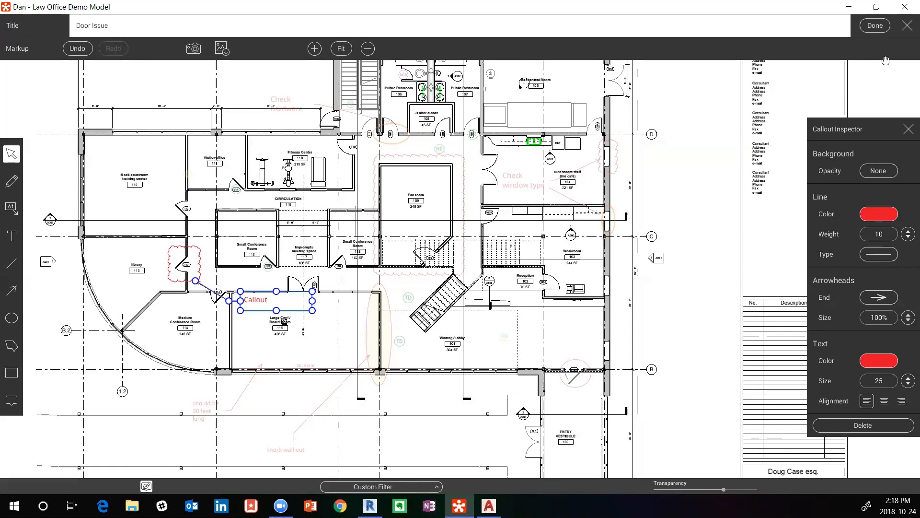
left_click(875, 27)
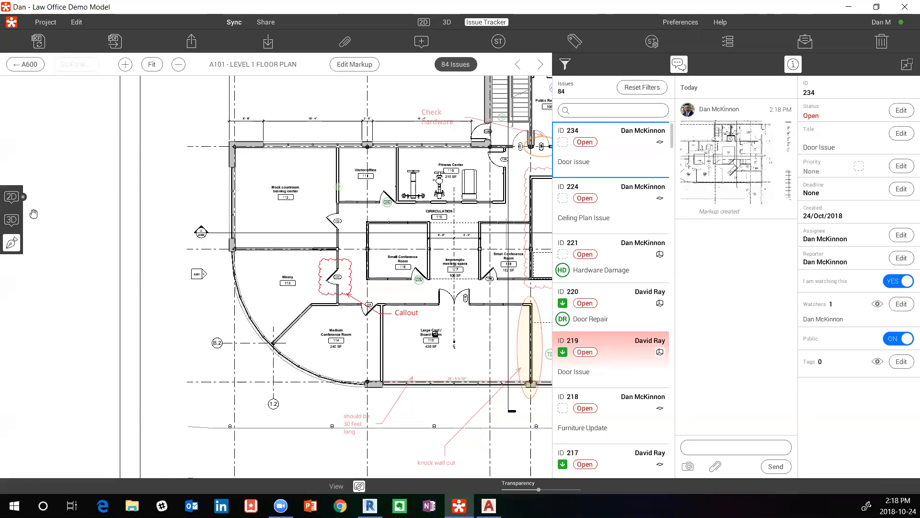
- Examine the new Door Issue at its location in 3D, and open Door Repair issue 208 from the issue list
left_click(11, 220)
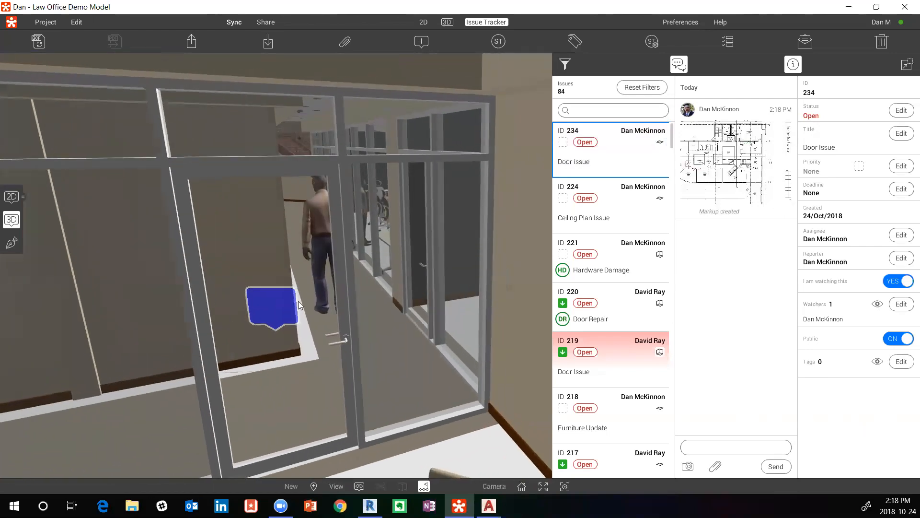
mouse_move(351, 361)
left_mouse_down()
mouse_move(307, 365)
mouse_move(285, 391)
mouse_move(330, 355)
mouse_move(334, 366)
left_mouse_up()
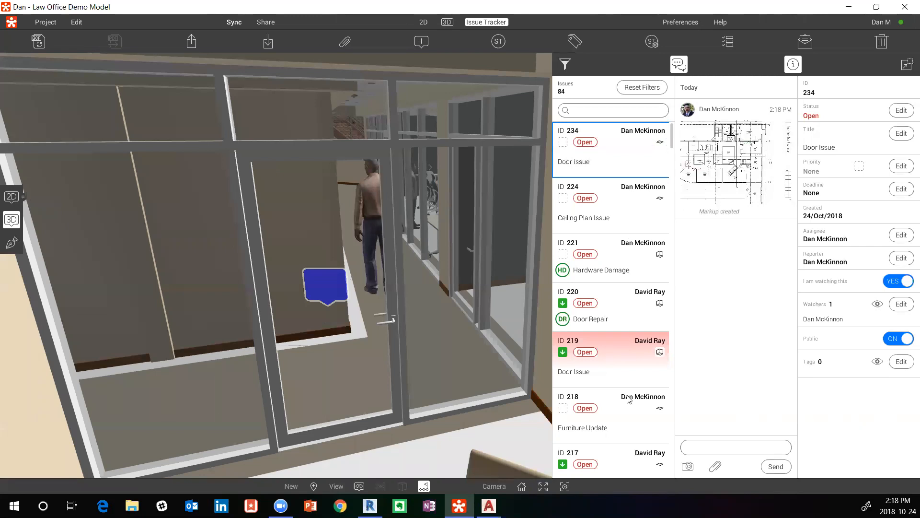
scroll(614, 307, "down", 3)
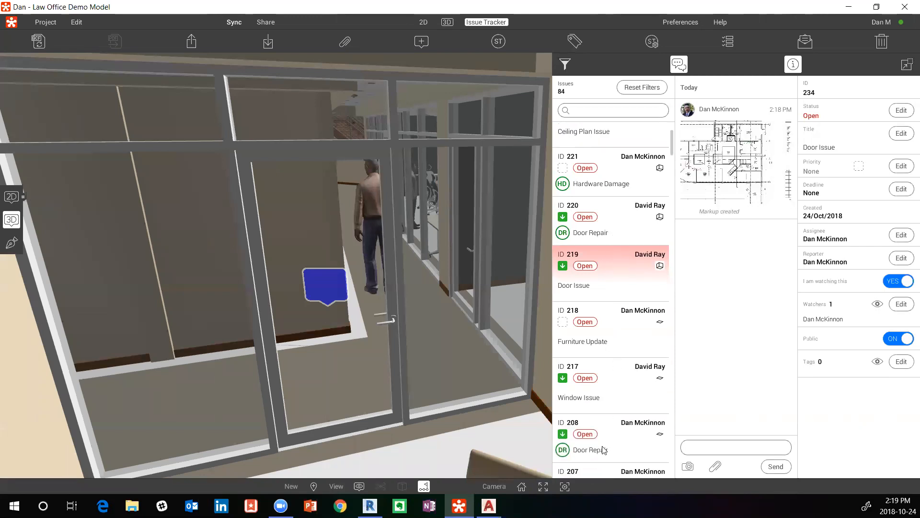
left_click(604, 450)
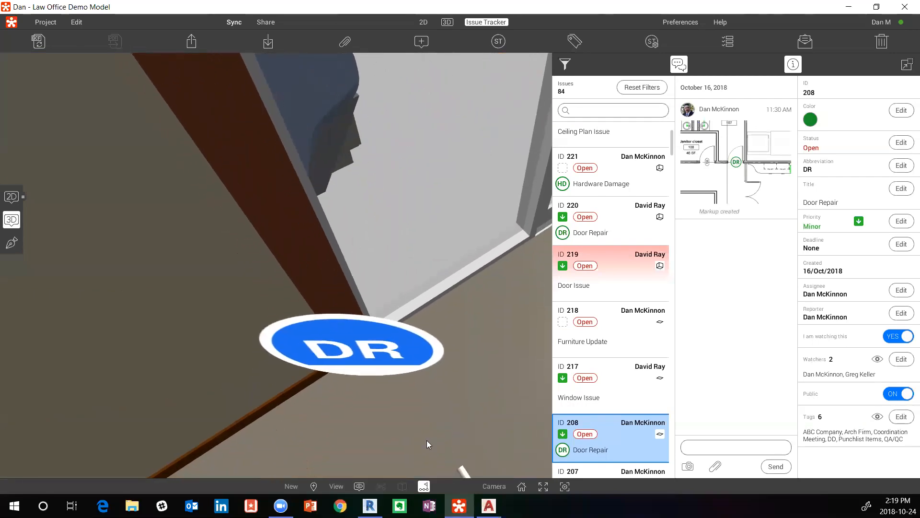
left_click(608, 444)
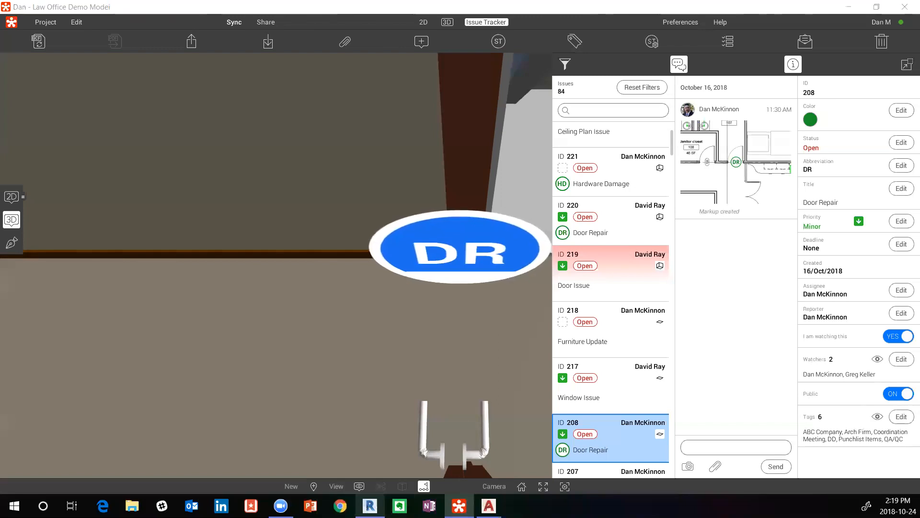
- Check the open model in Revit, and return to Revizto to view Door Repair issue 211 in 3D
left_click(370, 505)
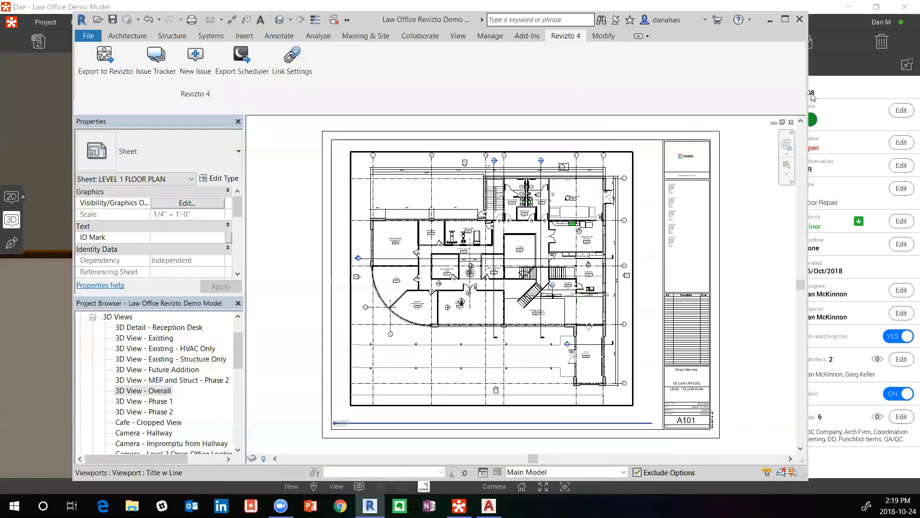
left_click(830, 4)
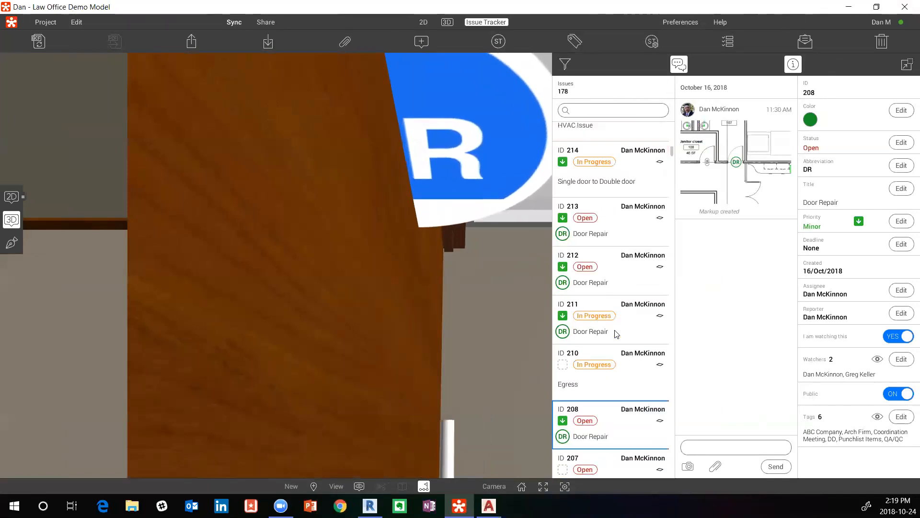
left_click(623, 324)
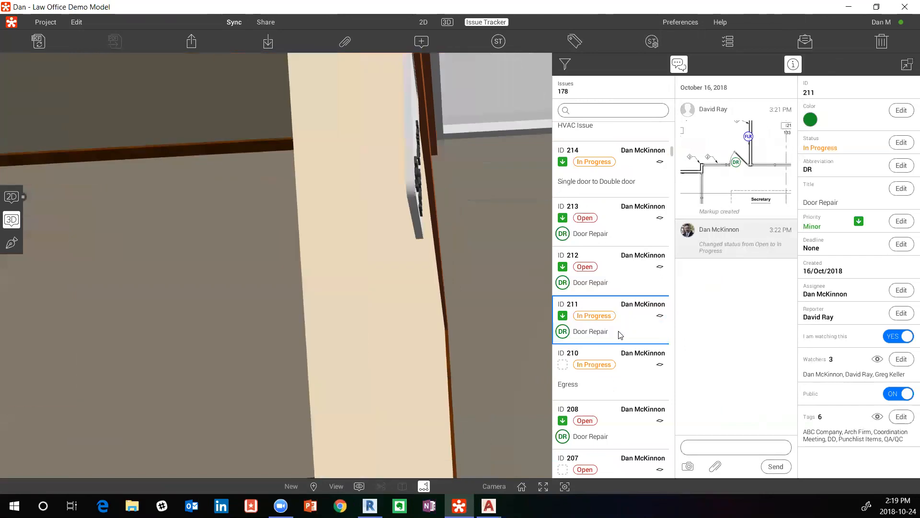
- Open HVAC Issue 215 in 3D, and compare its location with the matching 3D view in Revit
scroll(560, 242, "up", 1)
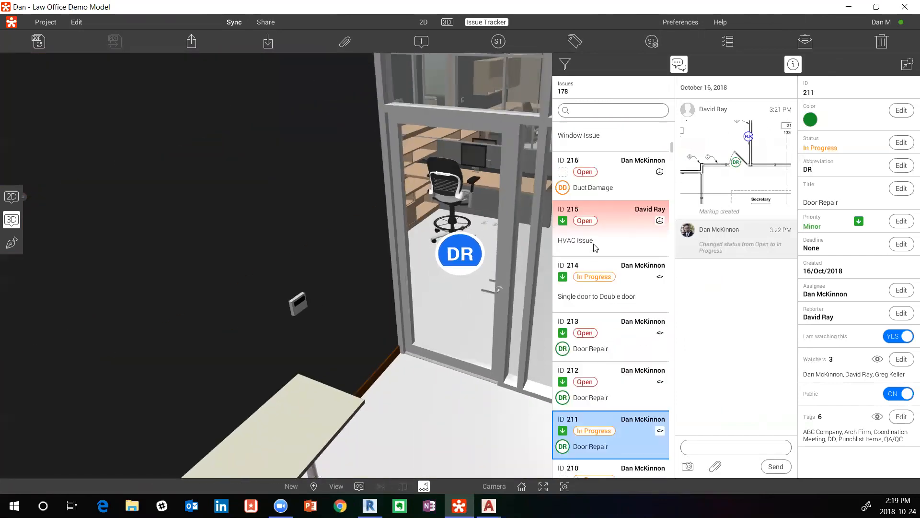
left_click(558, 236)
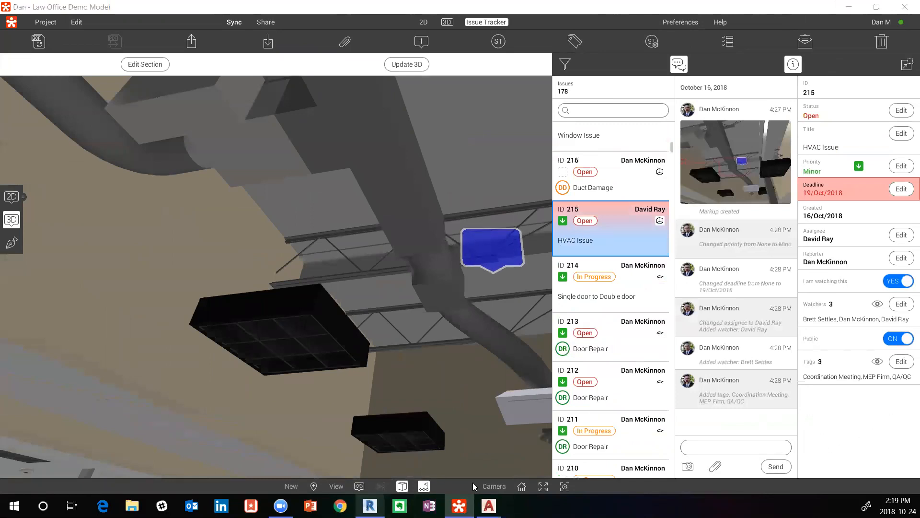
left_click(370, 505)
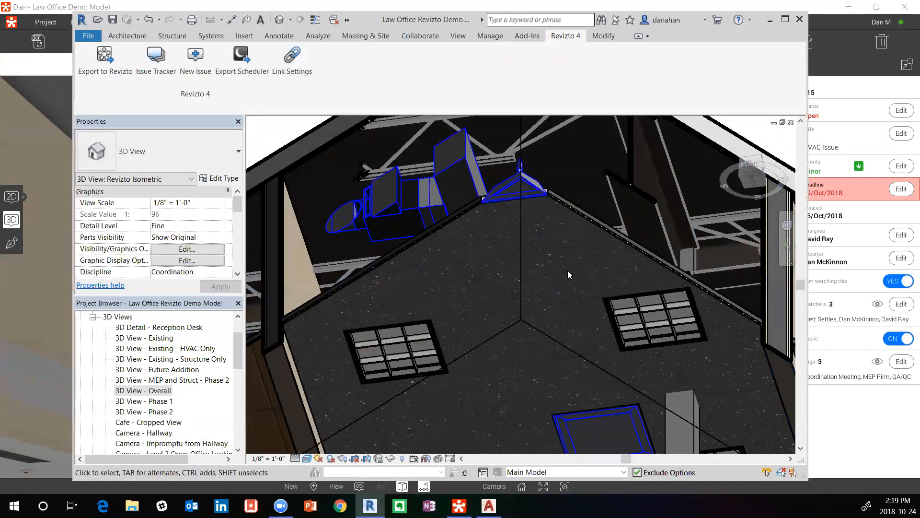
left_click(769, 19)
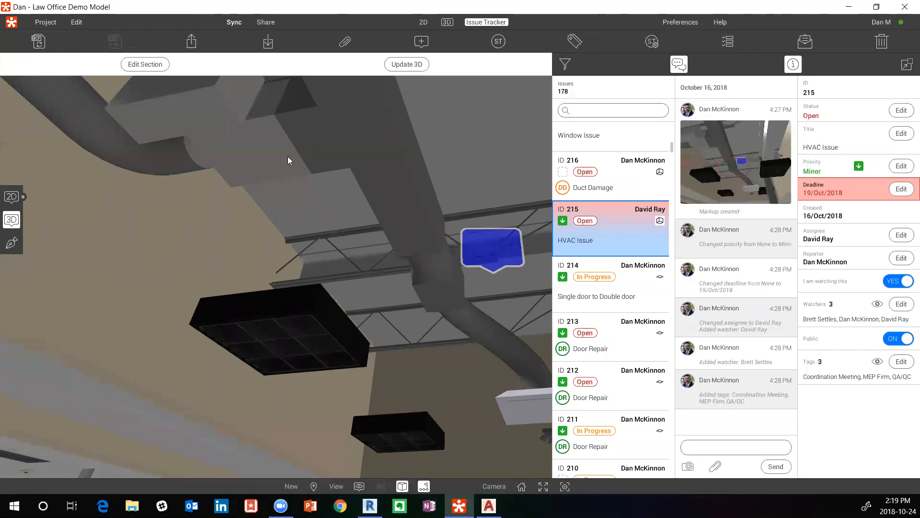
- Go back to sheet A101 in 2D and select the new Door Issue, ID 234, in the issue tracker
left_click(423, 23)
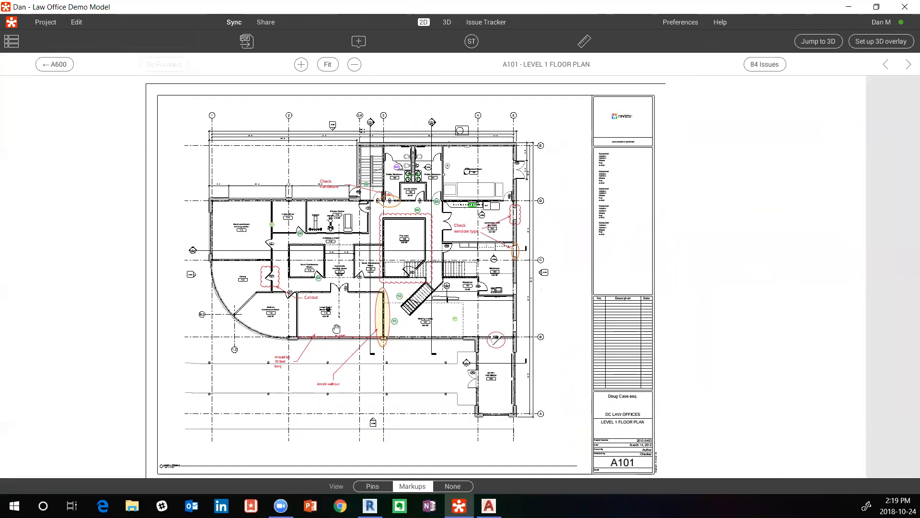
left_click(485, 22)
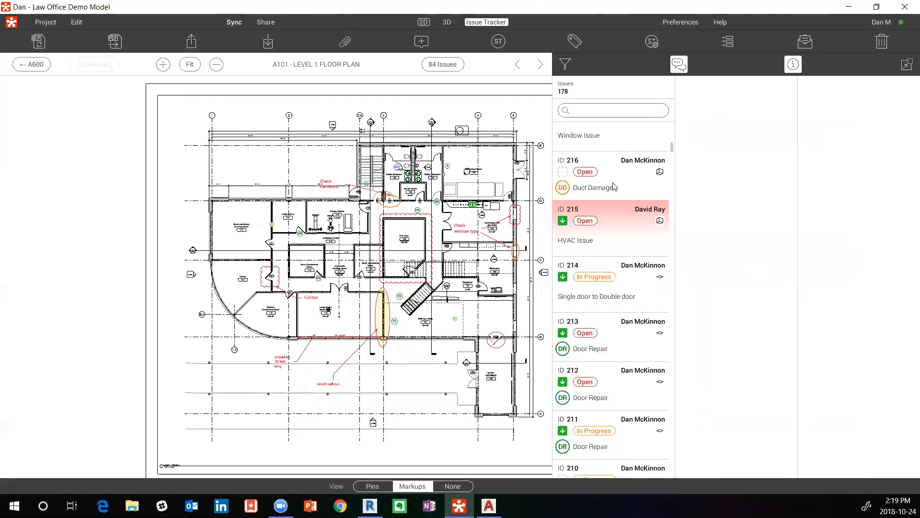
scroll(629, 173, "up", 2)
scroll(629, 172, "up", 4)
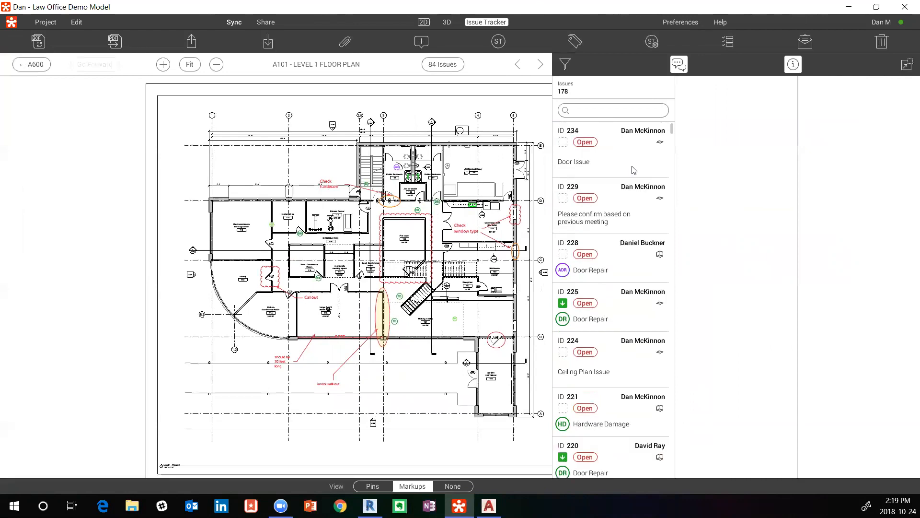
left_click(642, 169)
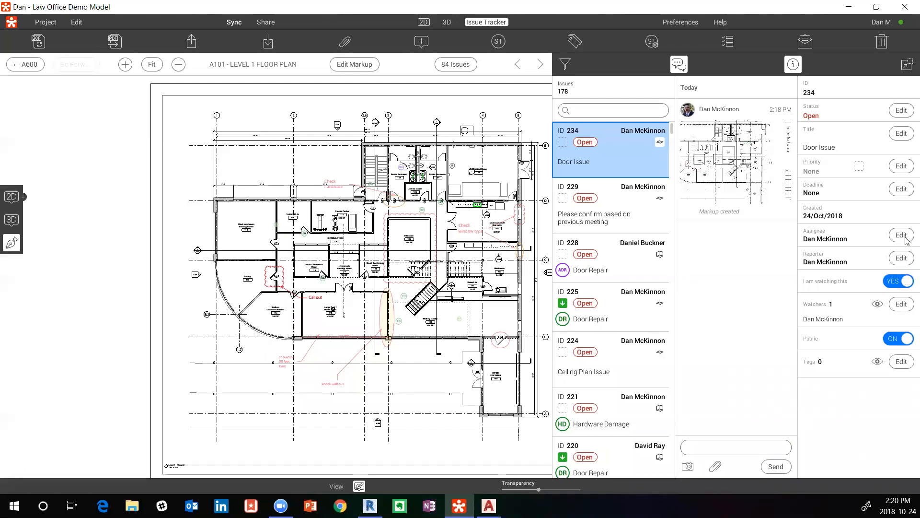
- Set the Door Issue's priority to Minor and its deadline to 26/Oct/2018, and assign it to another team member
left_click(900, 166)
left_click(879, 163)
left_click(900, 189)
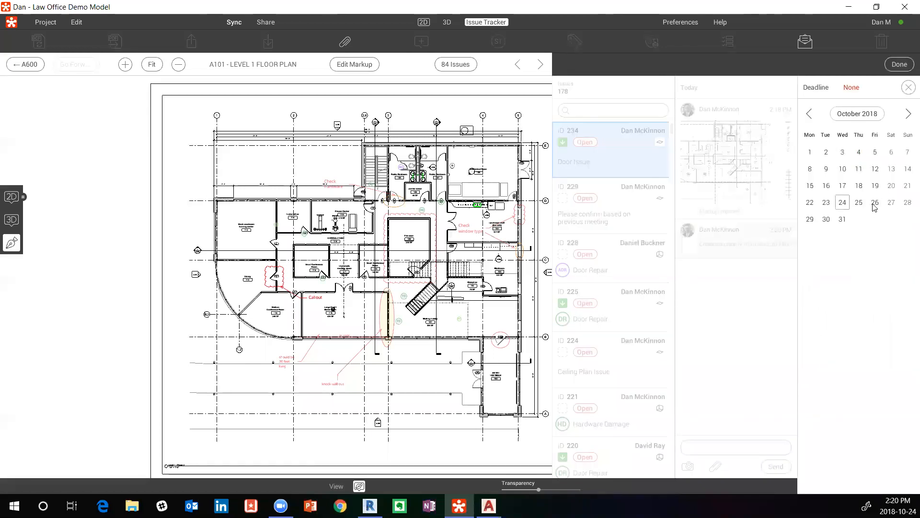
left_click(874, 204)
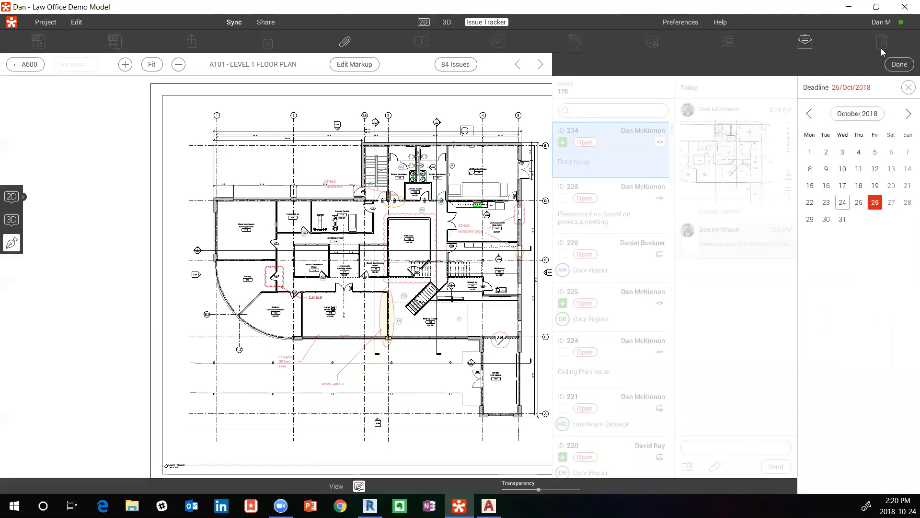
left_click(900, 64)
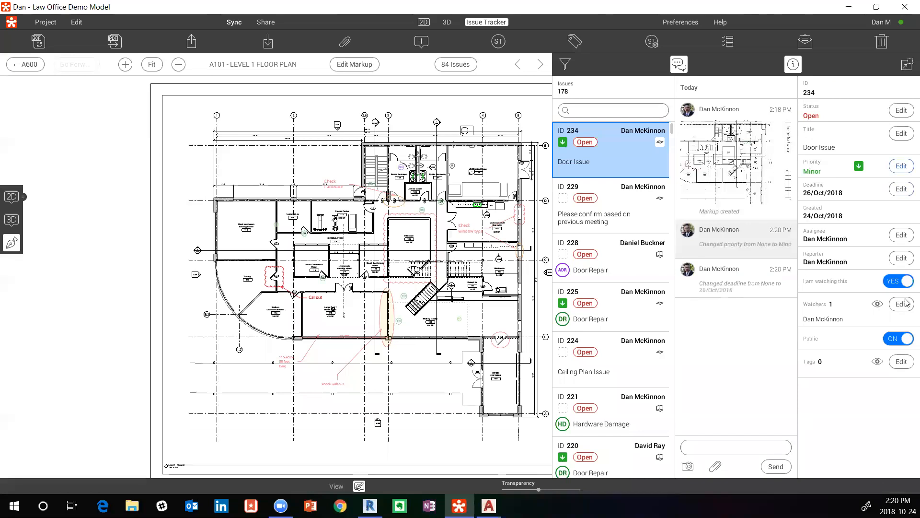
left_click(902, 235)
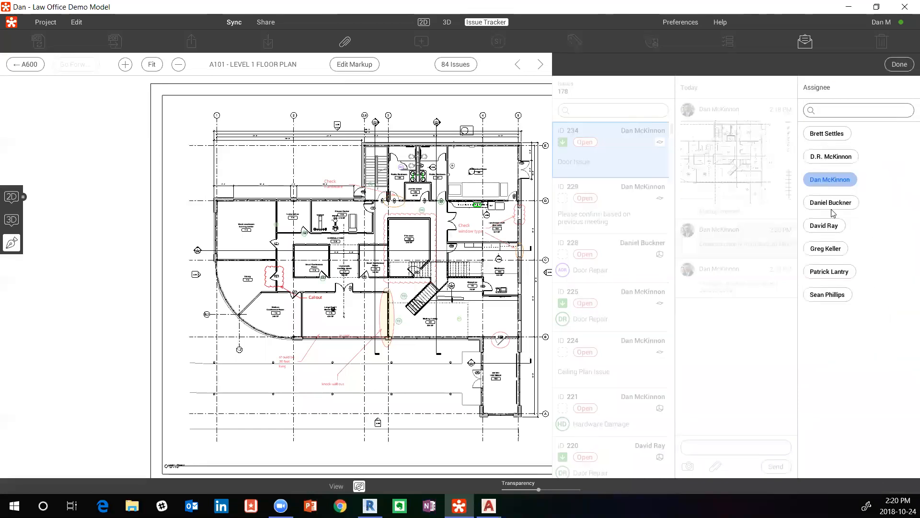
left_click(825, 249)
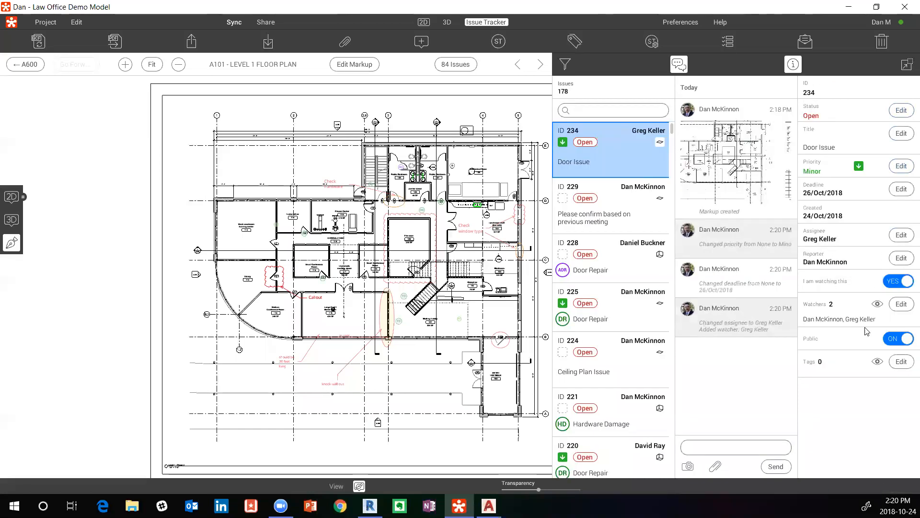
- Add another team member as a watcher of the Door Issue, ID 234
left_click(901, 304)
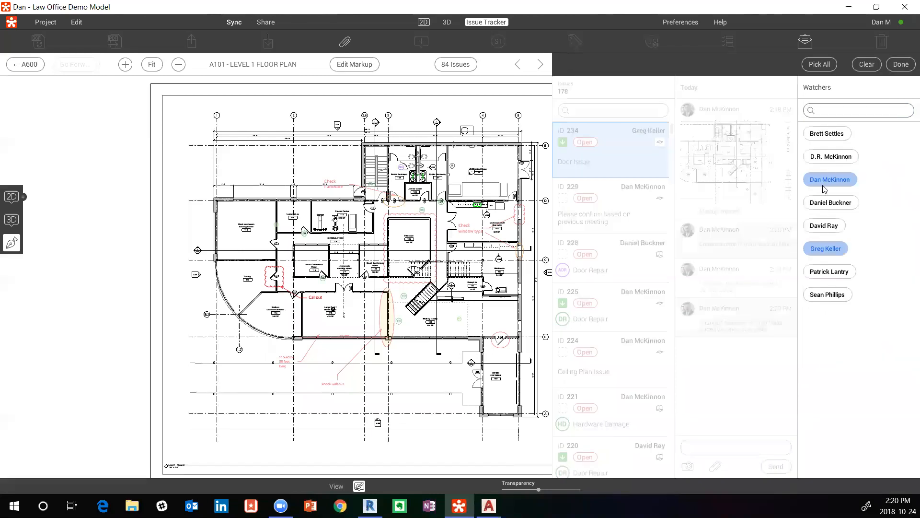
left_click(827, 134)
left_click(900, 66)
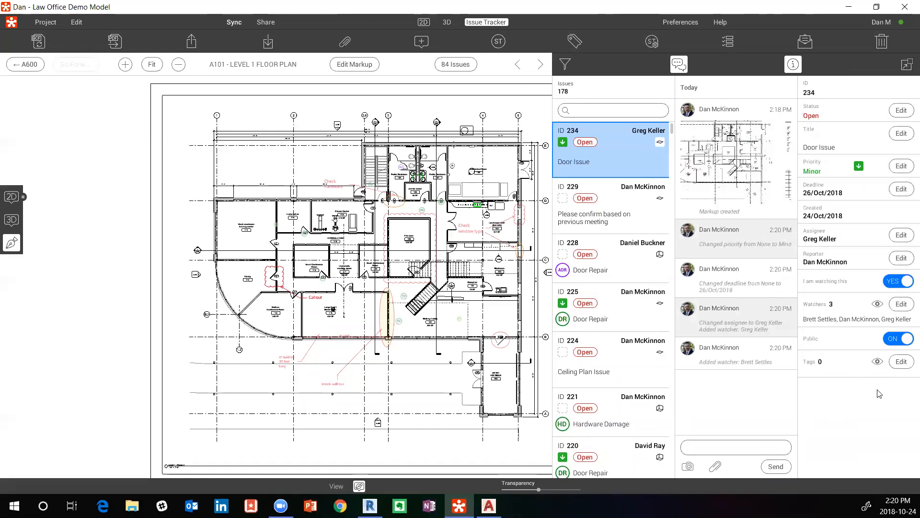
- Tag the Door Issue with ABC Company, Arch Firm, Coordination Meeting and QA/QC
left_click(901, 361)
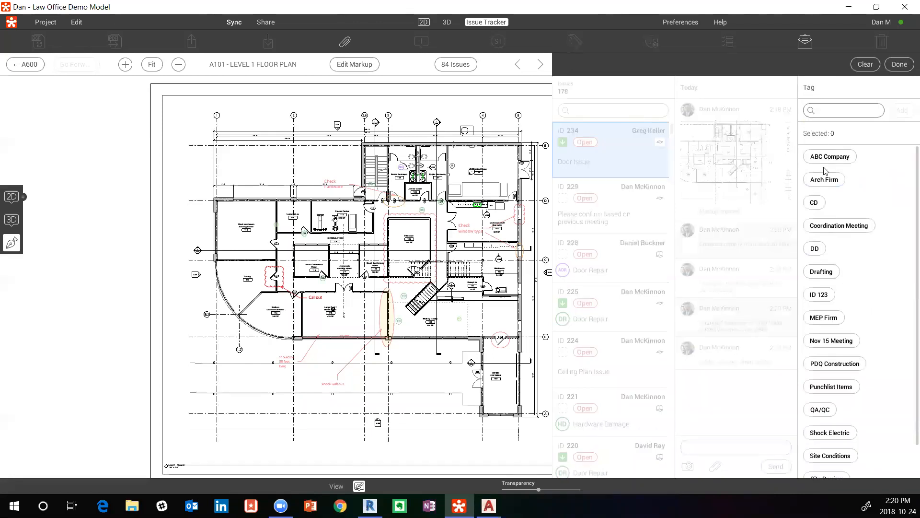
left_click(846, 226)
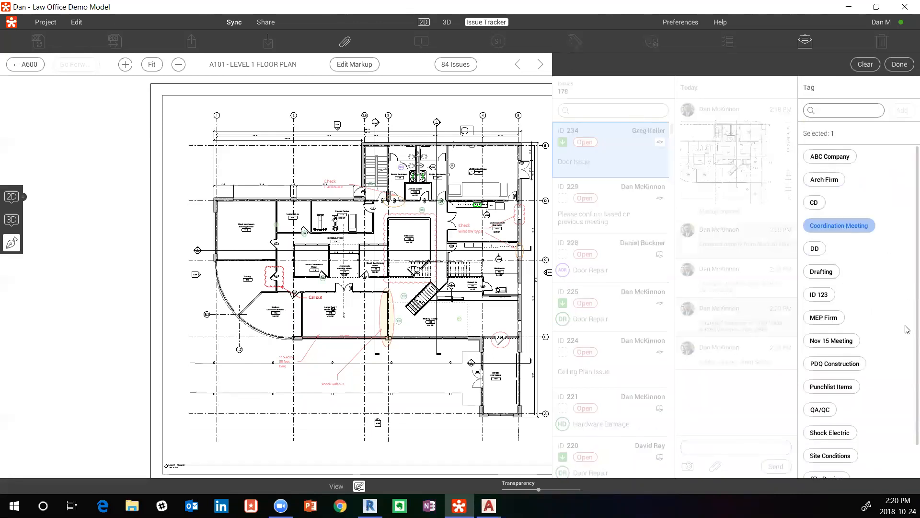
left_click(824, 178)
left_click(819, 410)
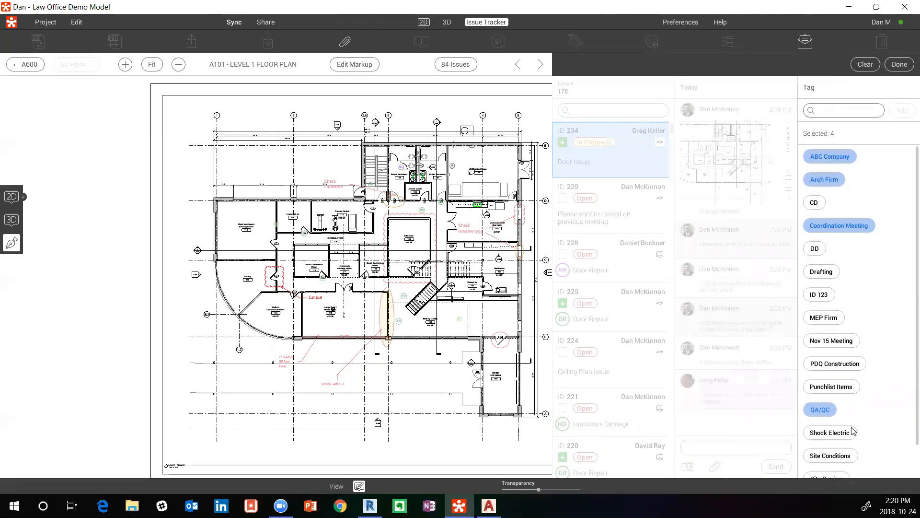
left_click(899, 65)
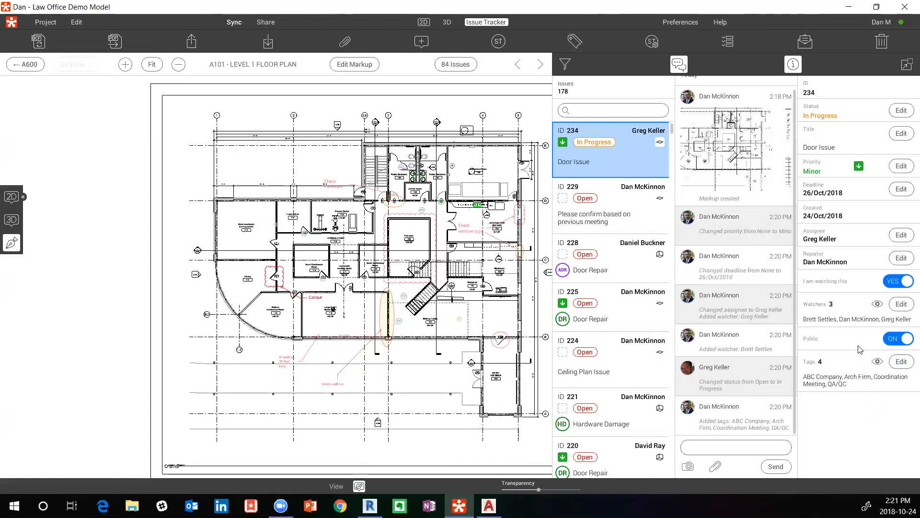
- Show the issue filter presets, and collapse the issue tracker to its compact list
left_click(566, 66)
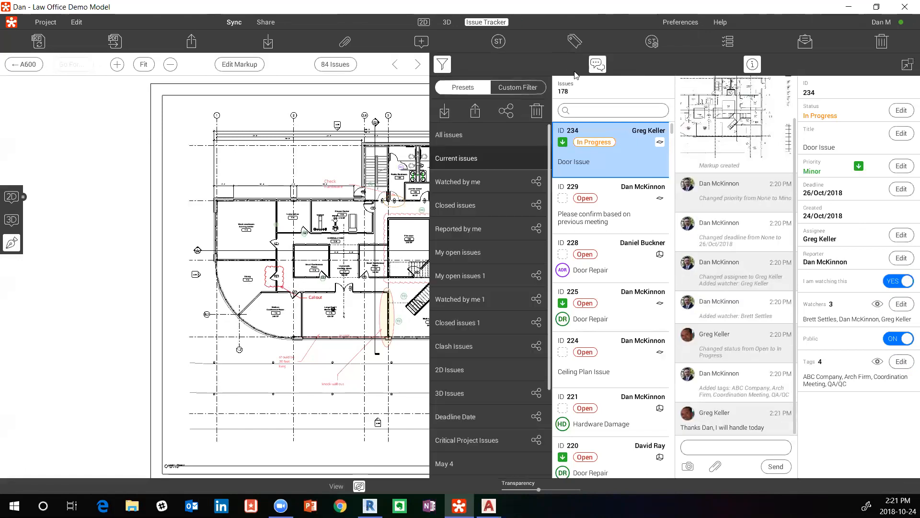
left_click(906, 66)
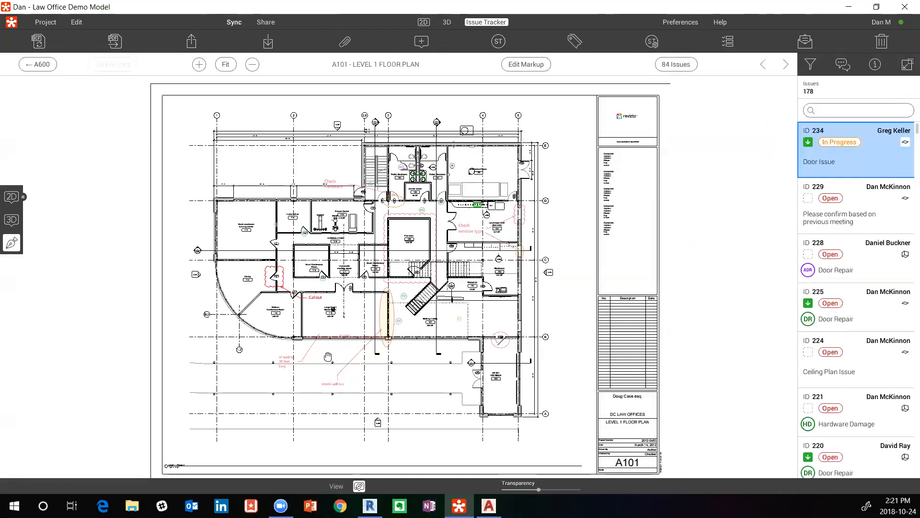
- Stamp three Architectural Punchlist Door Repair issues on sheet A101: at the Mock courtroom training center door and two adjacent doors by the stair and Public Restroom 106
left_click_drag(324, 360, 312, 368)
scroll(287, 284, "up", 3)
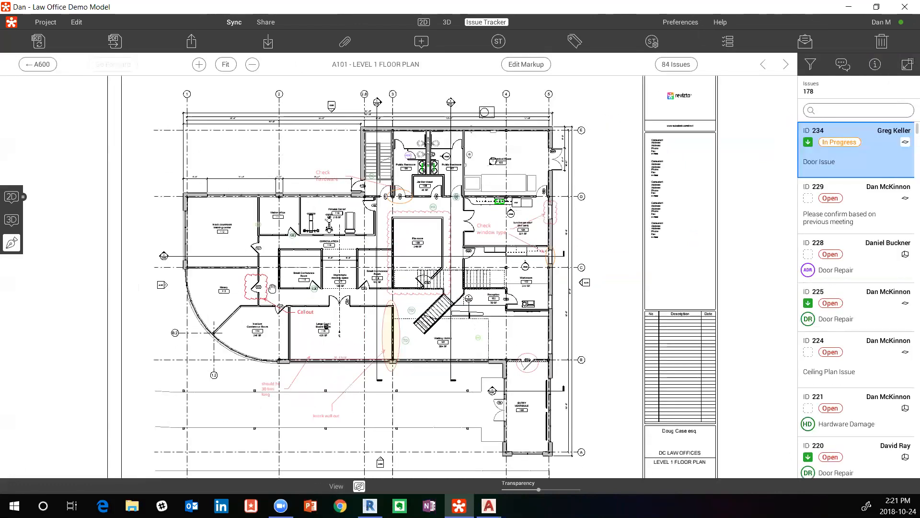
left_click_drag(333, 302, 261, 332)
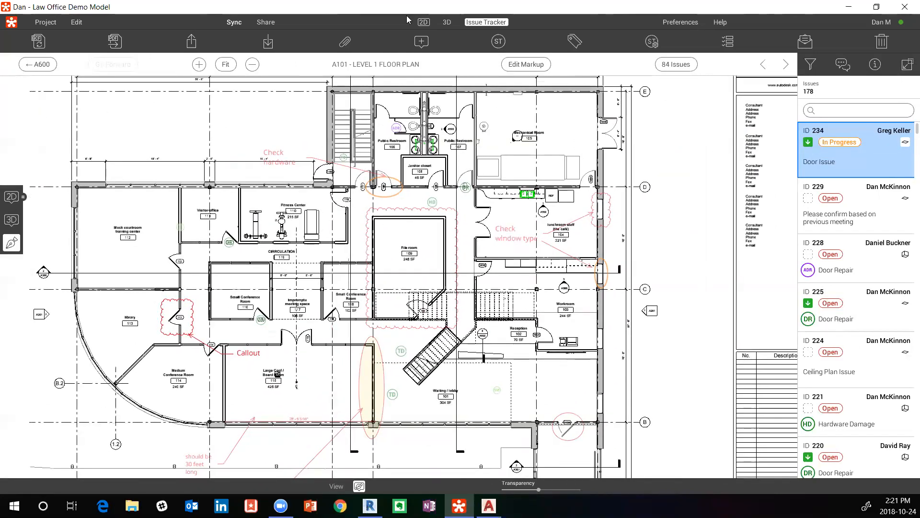
left_click(498, 42)
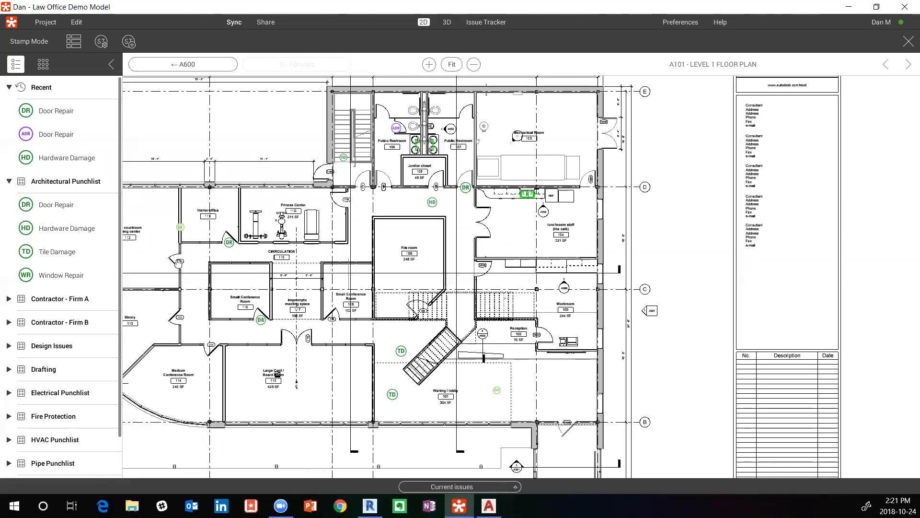
left_click(37, 206)
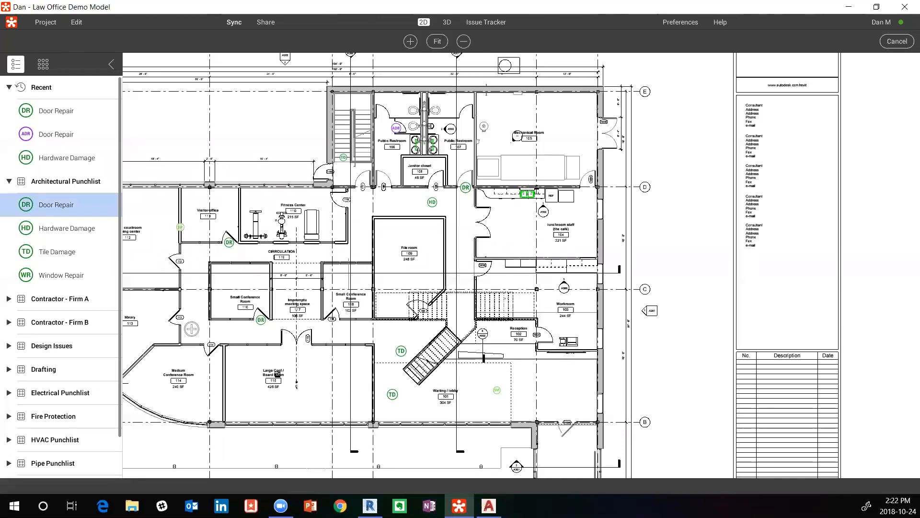
left_click(180, 261)
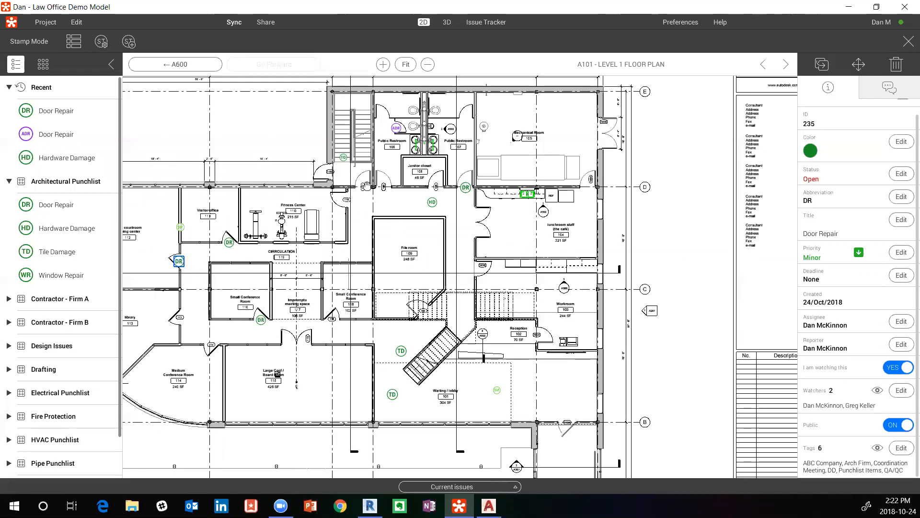
left_click(36, 207)
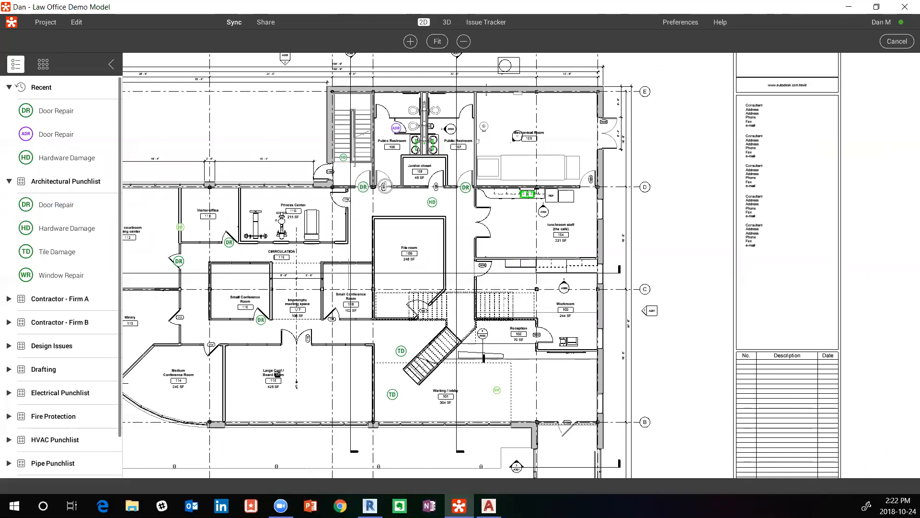
left_click(385, 187)
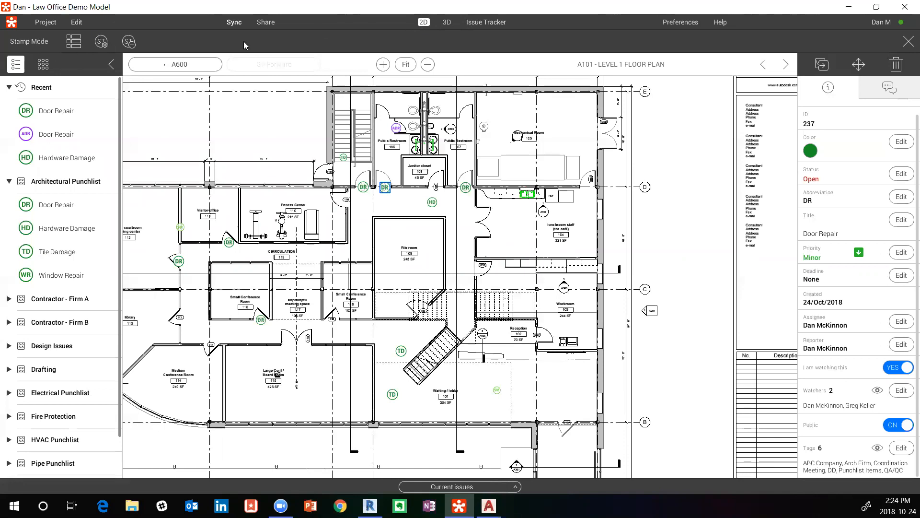
left_click(908, 39)
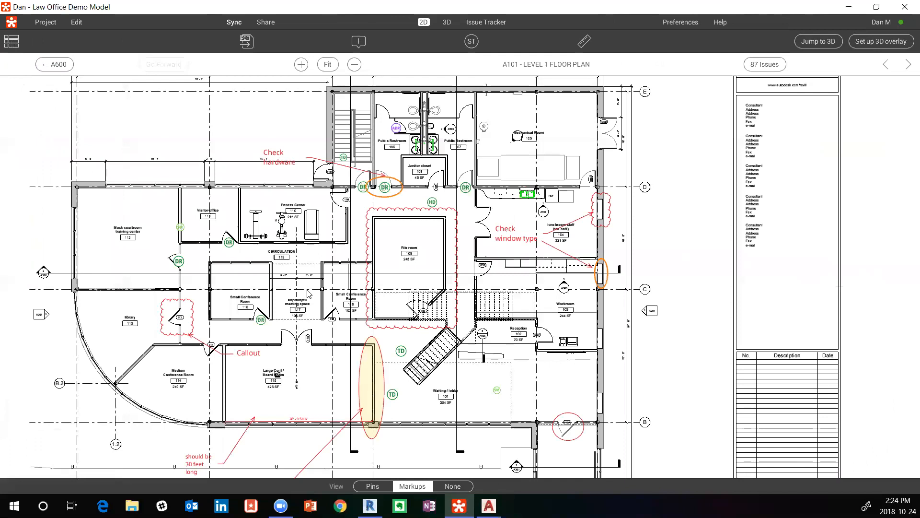
- Bring the whole A101 sheet into view, display its issues as pins, and switch the display back to markups
key("Escape")
double_click(94, 279)
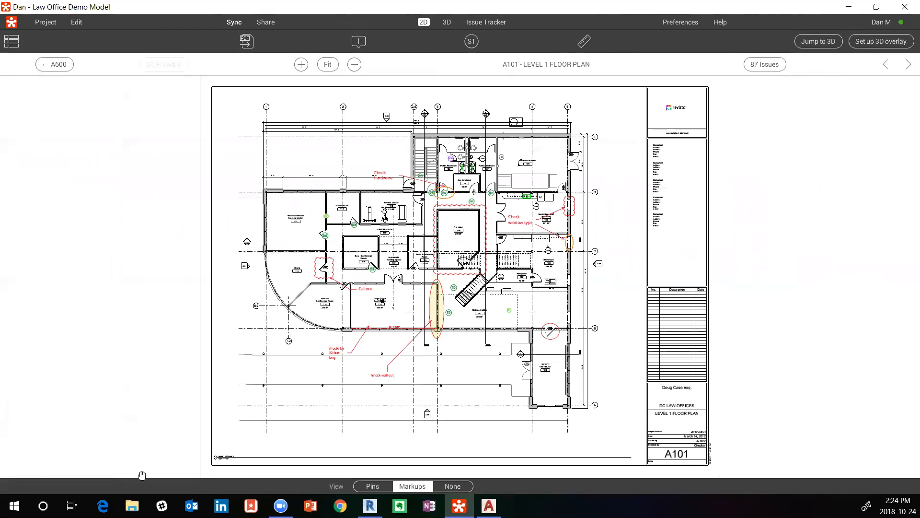
left_click_drag(515, 302, 460, 299)
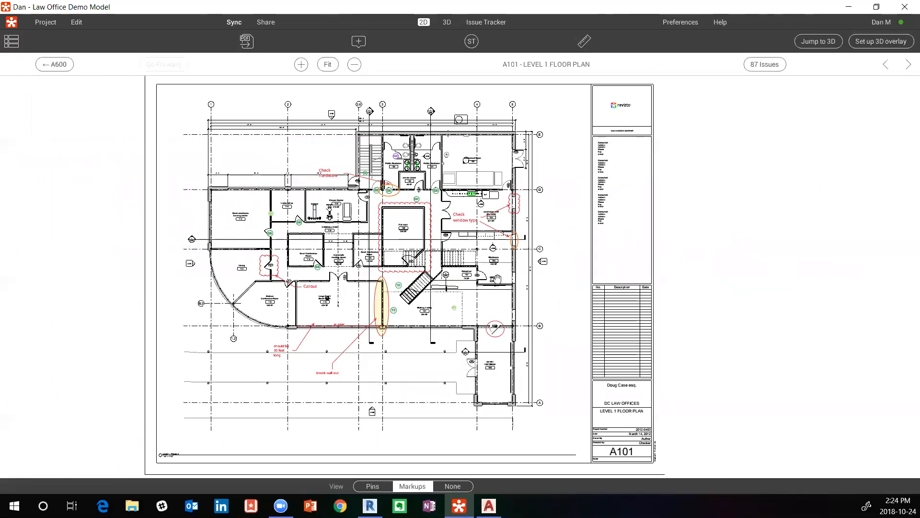
left_click(376, 484)
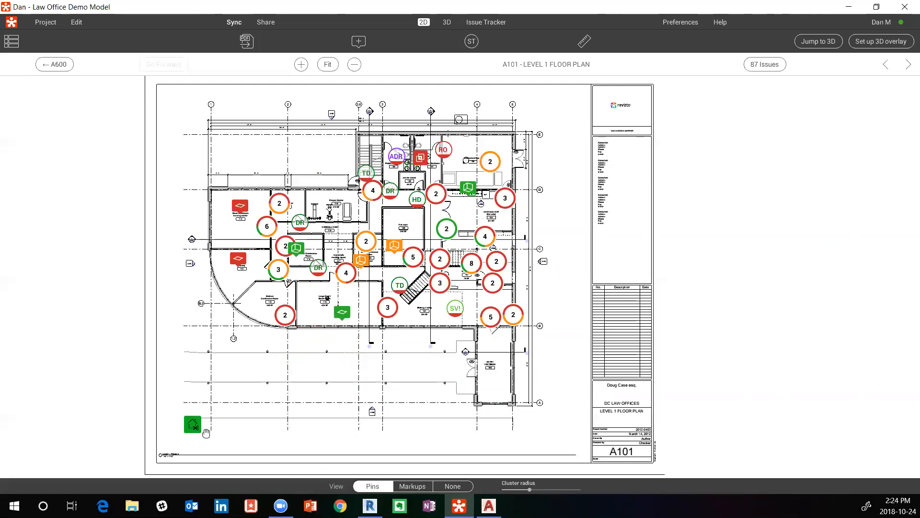
left_click(410, 486)
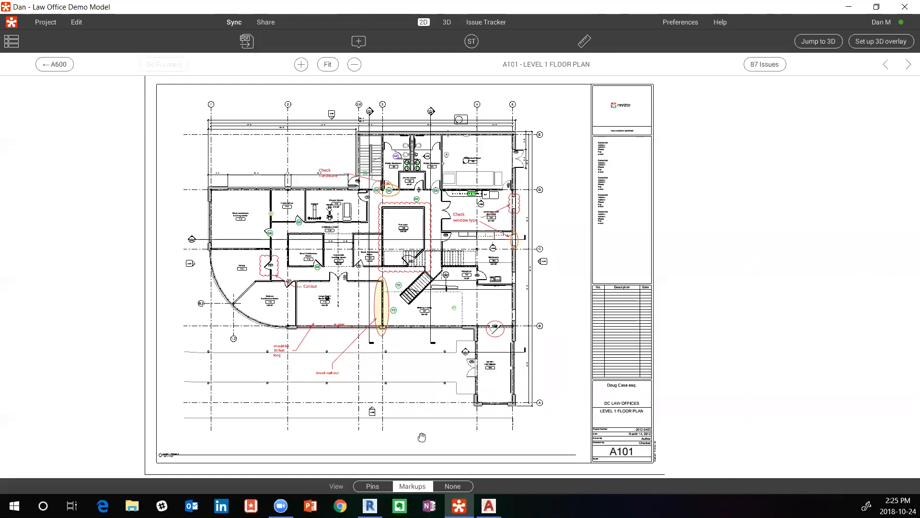
left_click_drag(443, 310, 406, 338)
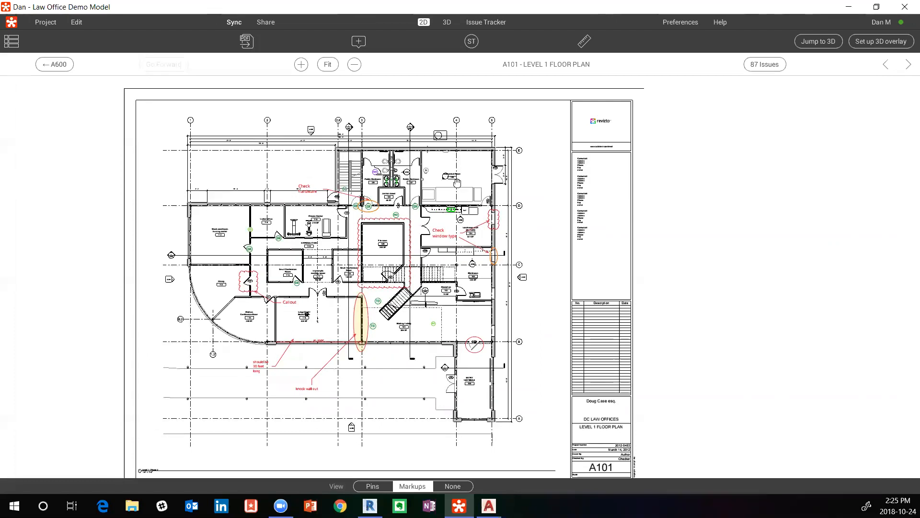
- Open the PDF export of sheet A101 and review the markup options None, Currently filtered issues and Issues satisfying selected preset
left_click(245, 44)
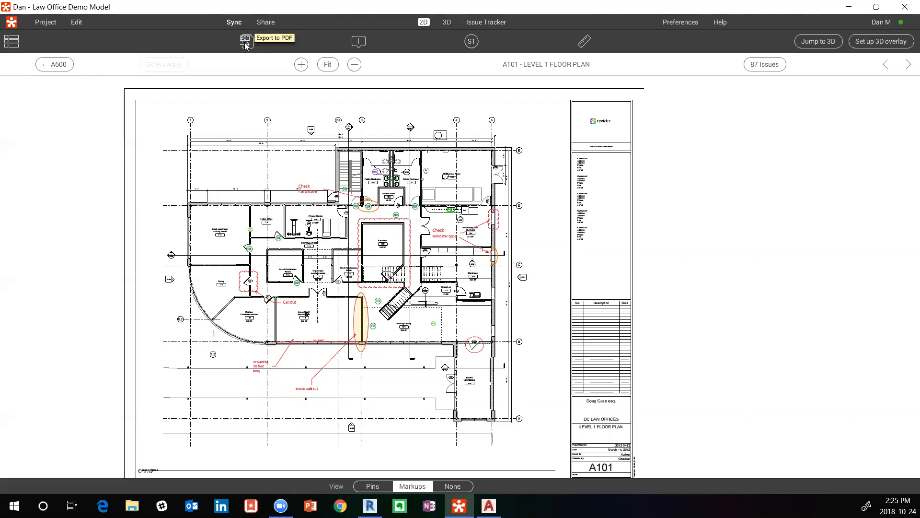
left_click(246, 44)
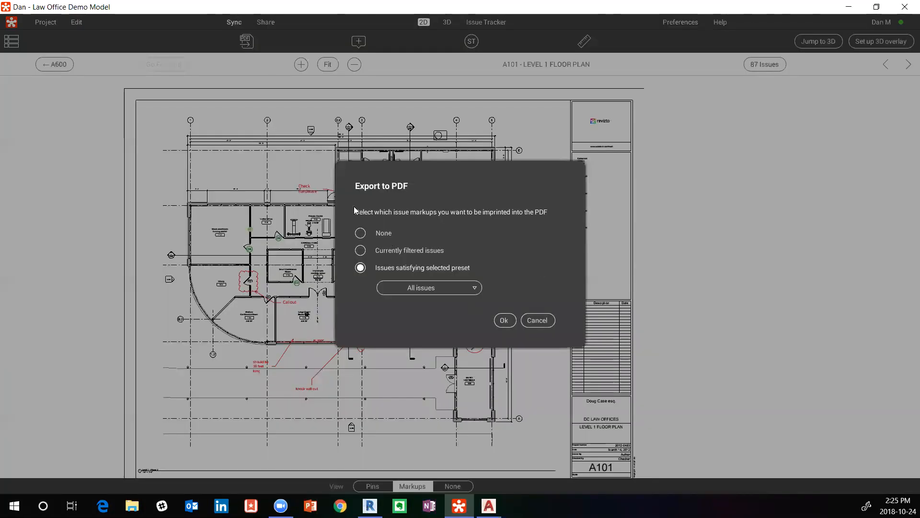
left_click(360, 232)
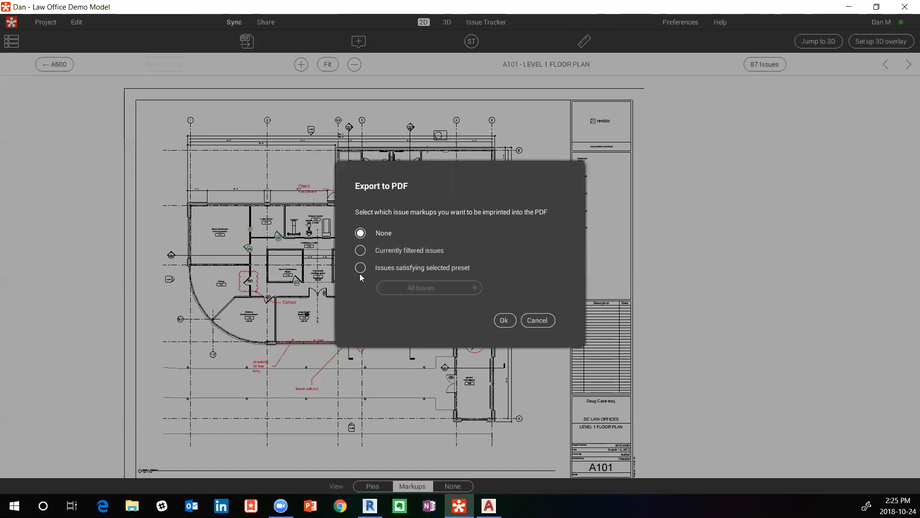
left_click(362, 250)
left_click(358, 268)
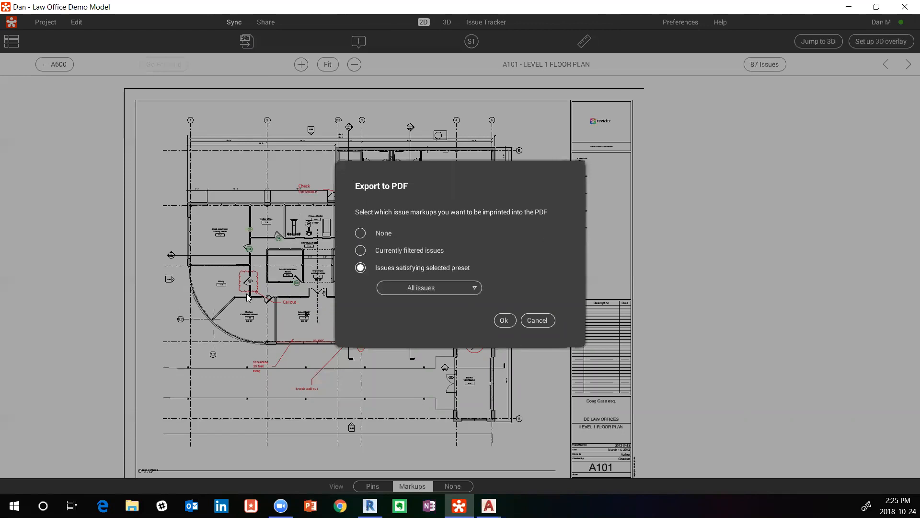
left_click(437, 288)
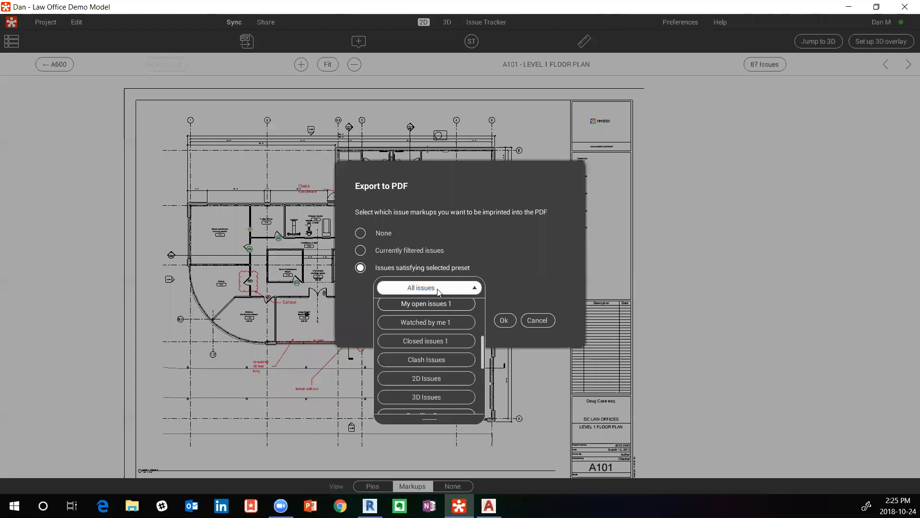
left_click(529, 273)
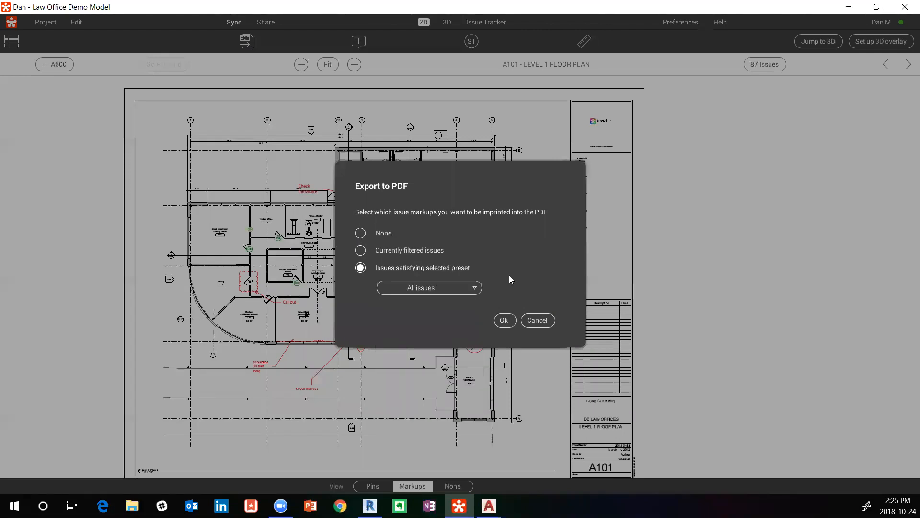
- Export the sheet with the markups of the currently filtered issues to the PDF file A101 - LEVEL 1 FLOOR PLAN
left_click(361, 252)
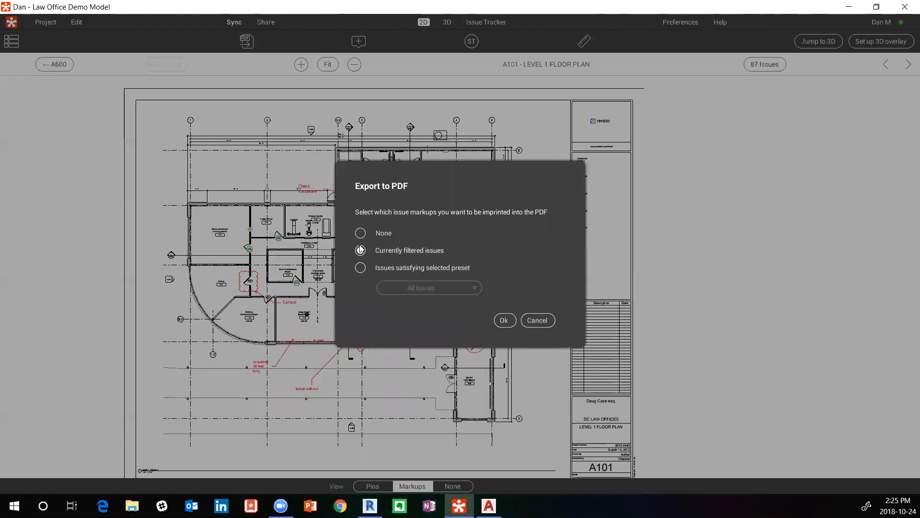
left_click(505, 321)
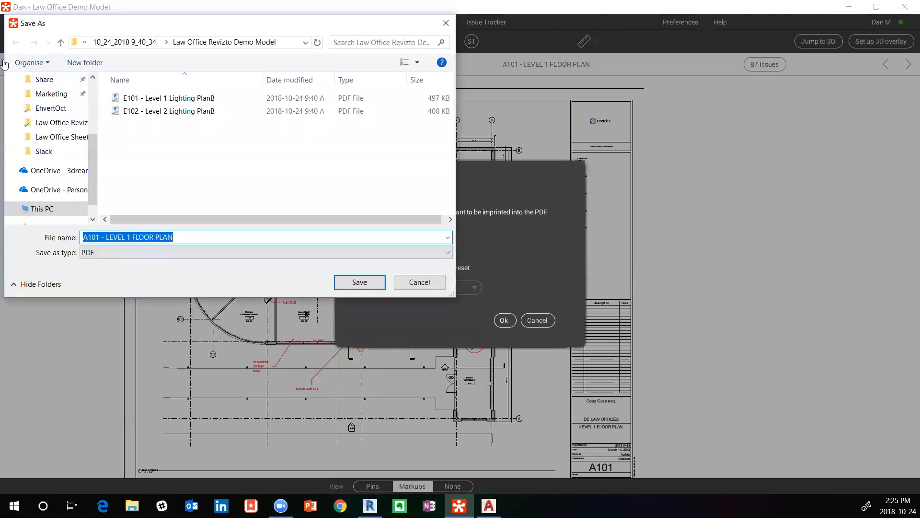
left_click(359, 282)
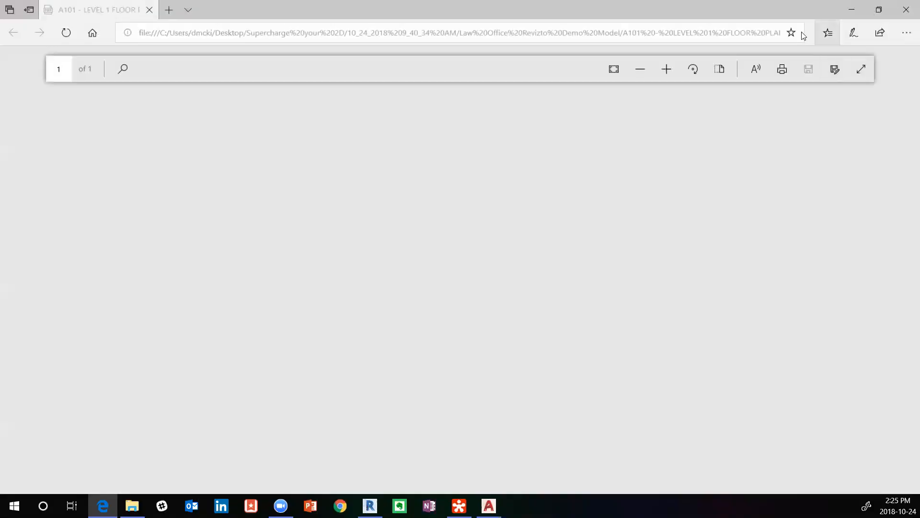
- Examine the imprinted markups and stamps in the exported A101 PDF in Microsoft Edge, and close it to return to Revizto
scroll(683, 287, "down", 5, "ctrl")
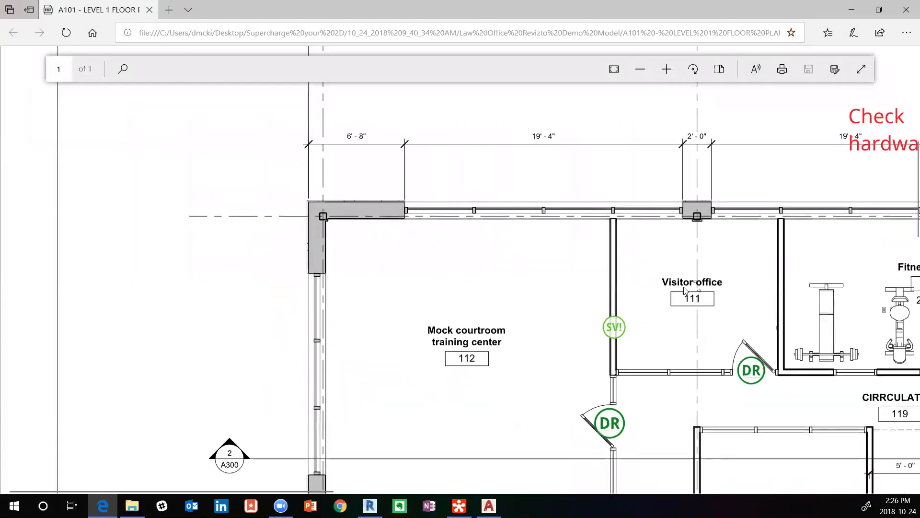
scroll(669, 299, "down", 3, "ctrl")
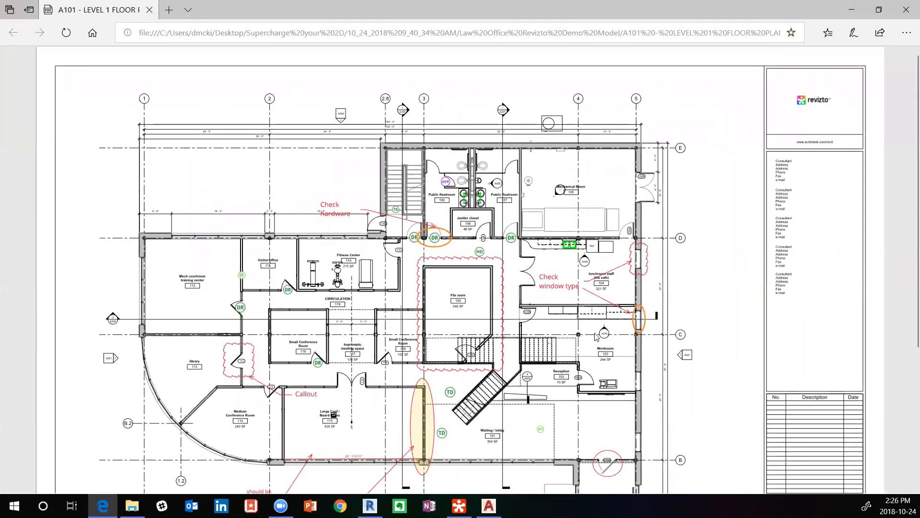
scroll(454, 320, "down", 1)
scroll(454, 320, "up", 1)
scroll(523, 306, "down", 3)
scroll(523, 306, "up", 3)
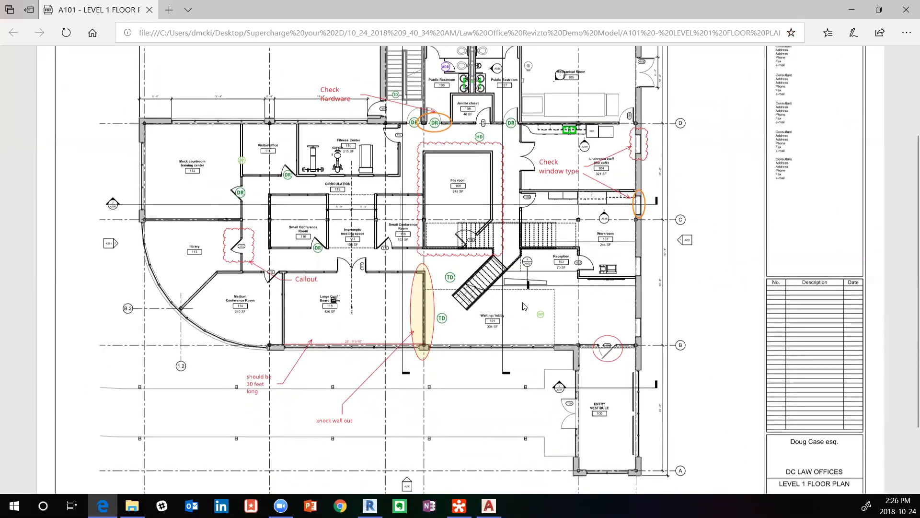
left_click(905, 13)
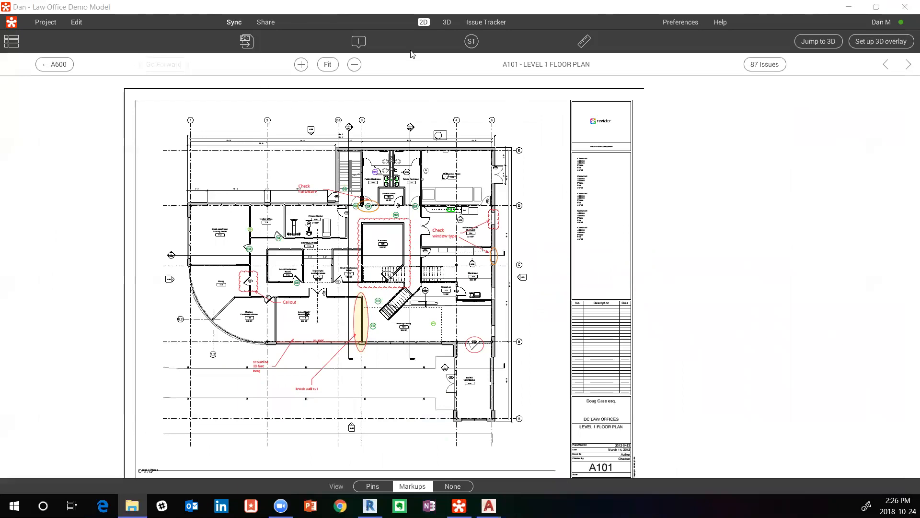
- Open the issue tracker beside sheet A101, listing the issues on that sheet
left_click(485, 22)
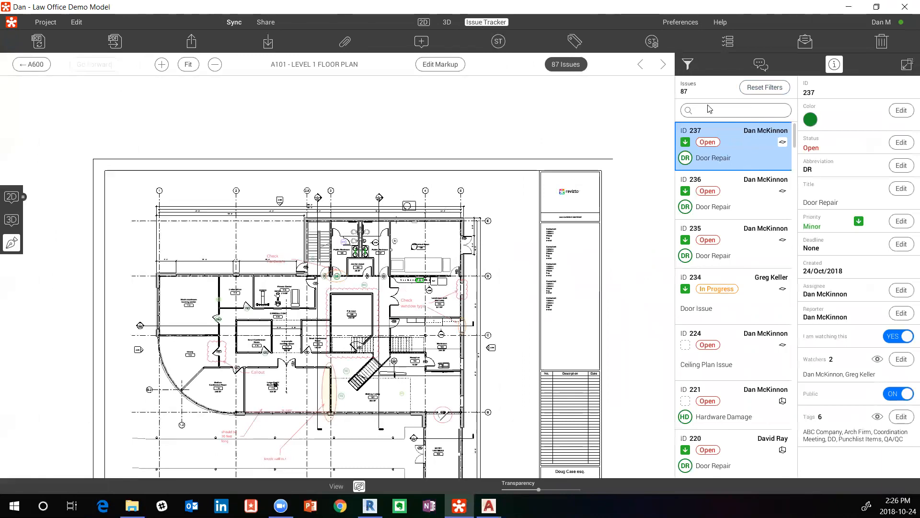
- Open the issue filters and review the saved presets and the custom filter criteria
left_click(688, 65)
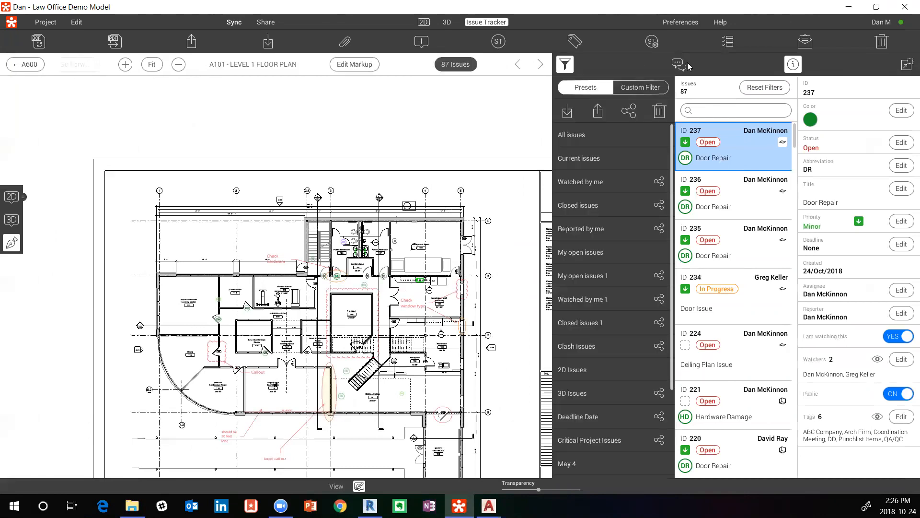
left_click(634, 87)
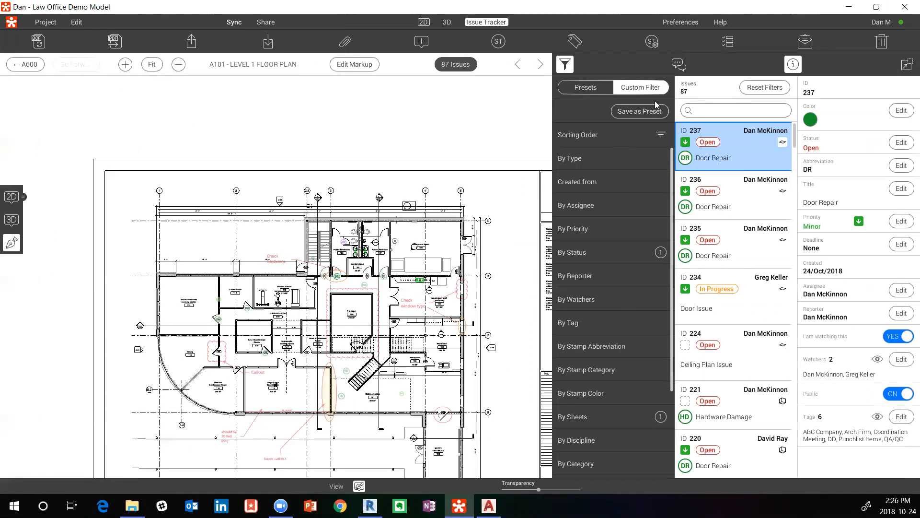
left_click(587, 89)
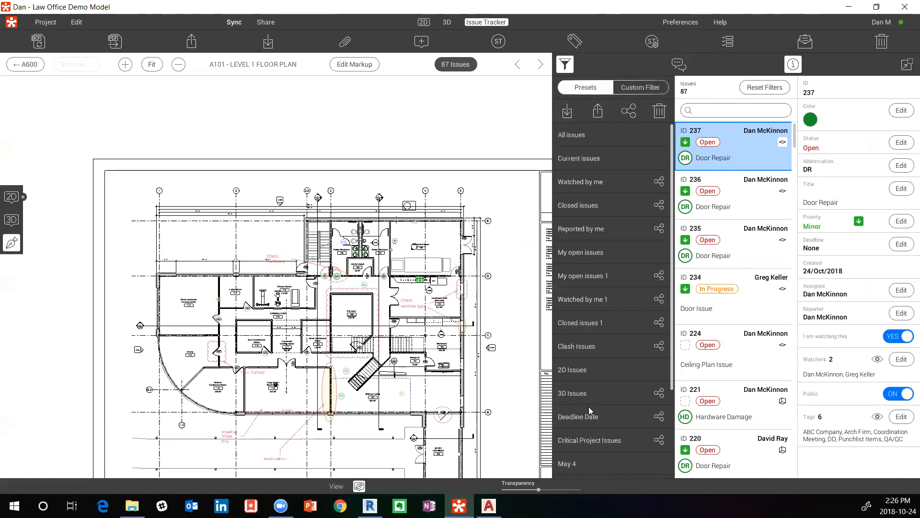
- Filter the issue list with the 2D Issues preset and the Clash Issues preset, and reset the filters
left_click(574, 368)
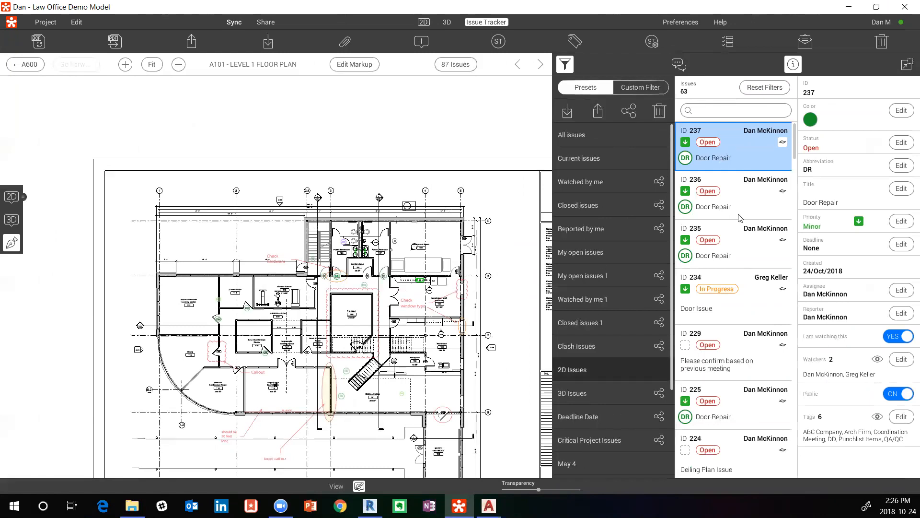
left_click(585, 345)
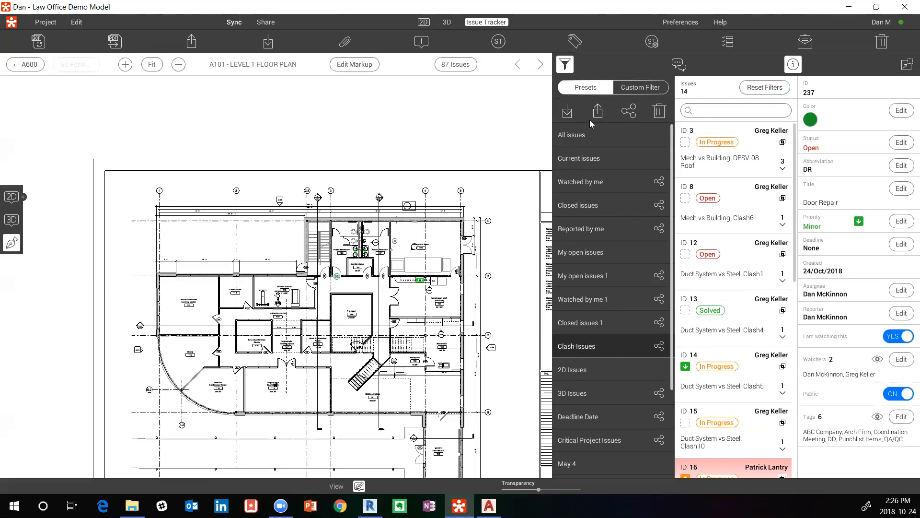
left_click(773, 91)
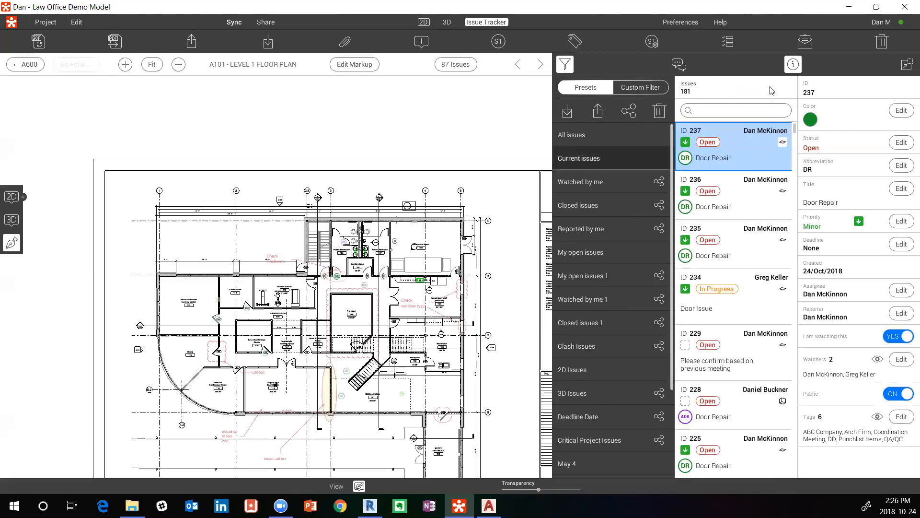
- Examine the stamps and markups around the File room on sheet A101, slightly adjusting the transparency of the markups
left_click_drag(427, 394, 359, 301)
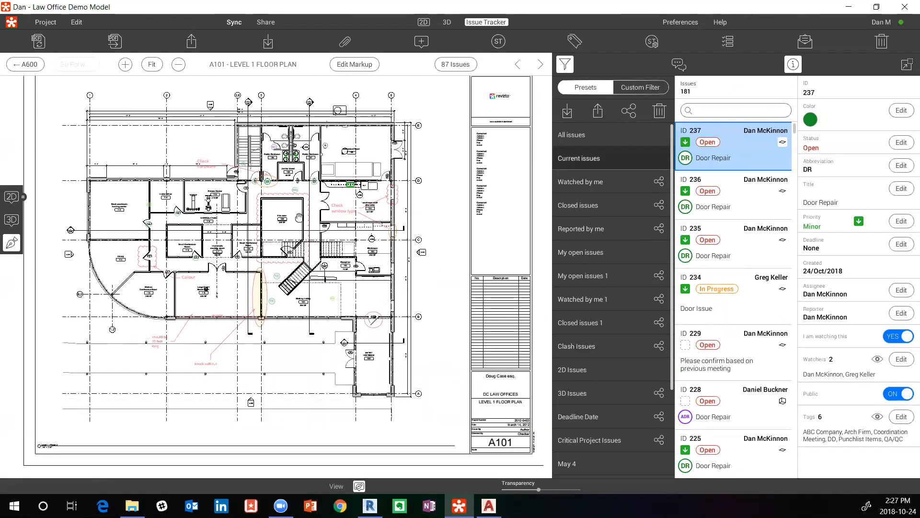
left_click_drag(265, 214, 273, 309)
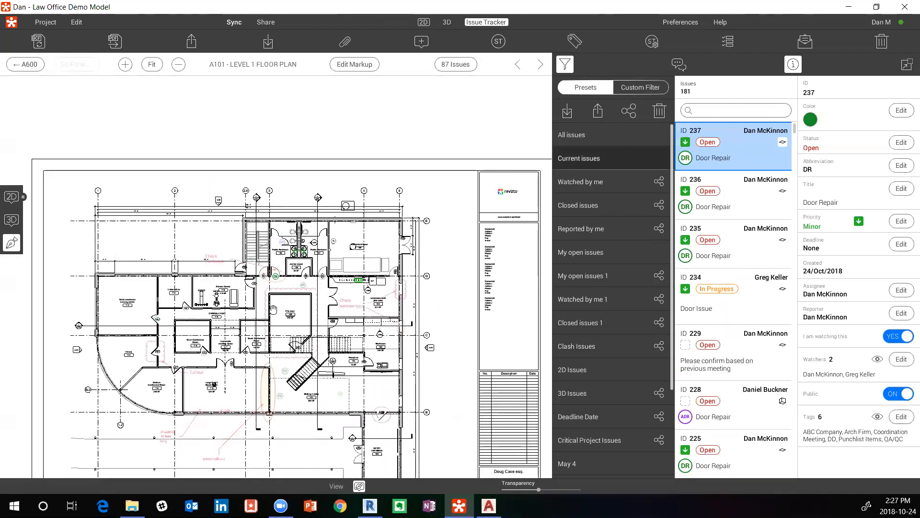
scroll(277, 284, "up", 3)
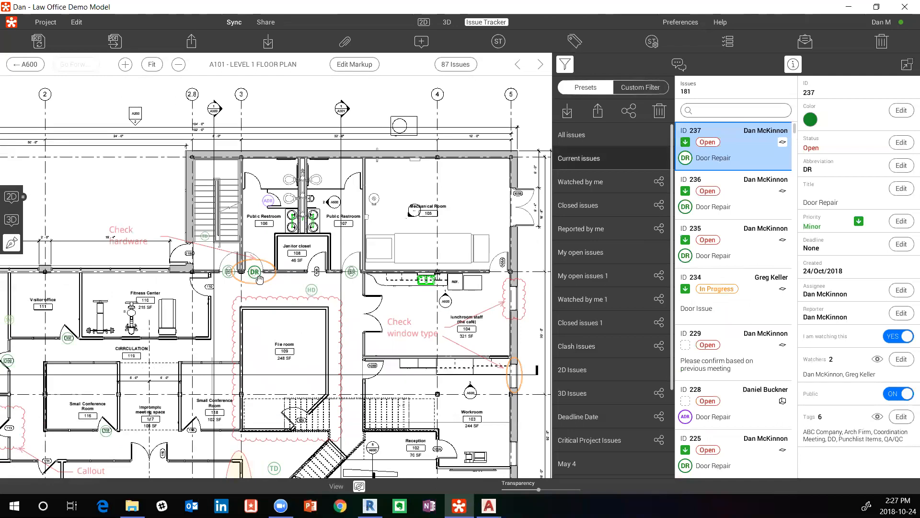
left_click_drag(294, 258, 306, 182)
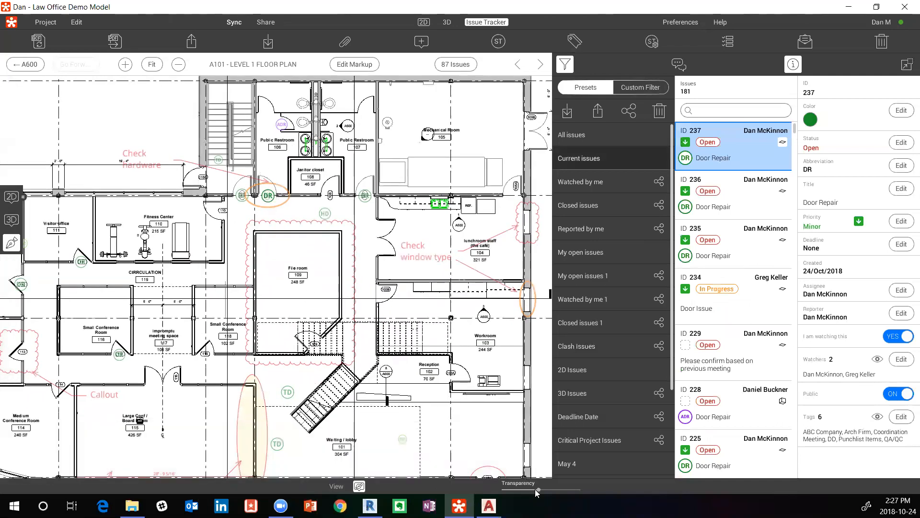
mouse_move(537, 486)
left_mouse_down()
mouse_move(520, 489)
mouse_move(559, 488)
mouse_move(539, 488)
left_mouse_up()
left_click_drag(309, 266, 350, 219)
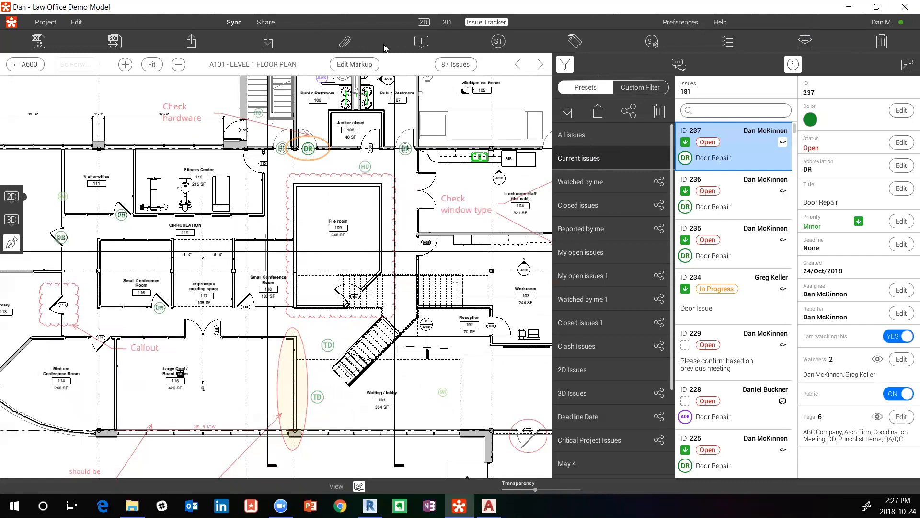
- Return to the 2D sheet list of the Law Office Revizto Demo Model and collapse its PDFs folder
left_click(423, 22)
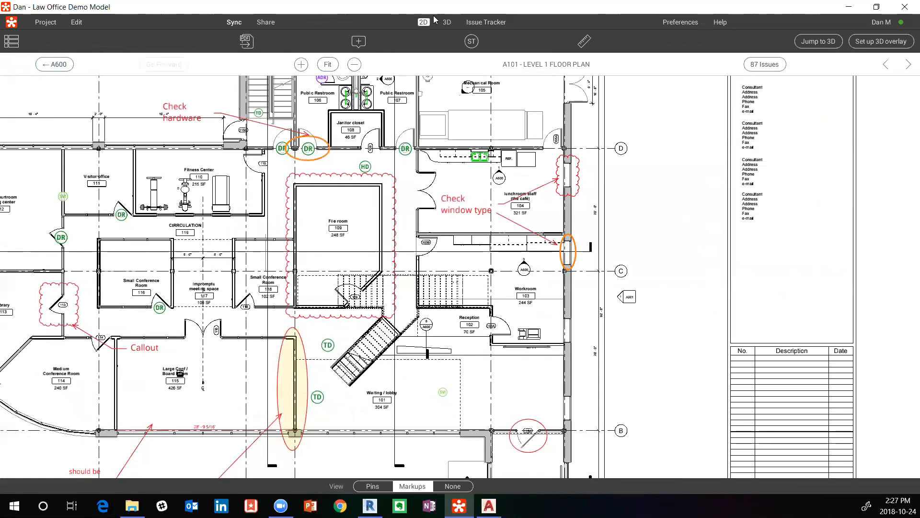
left_click(12, 42)
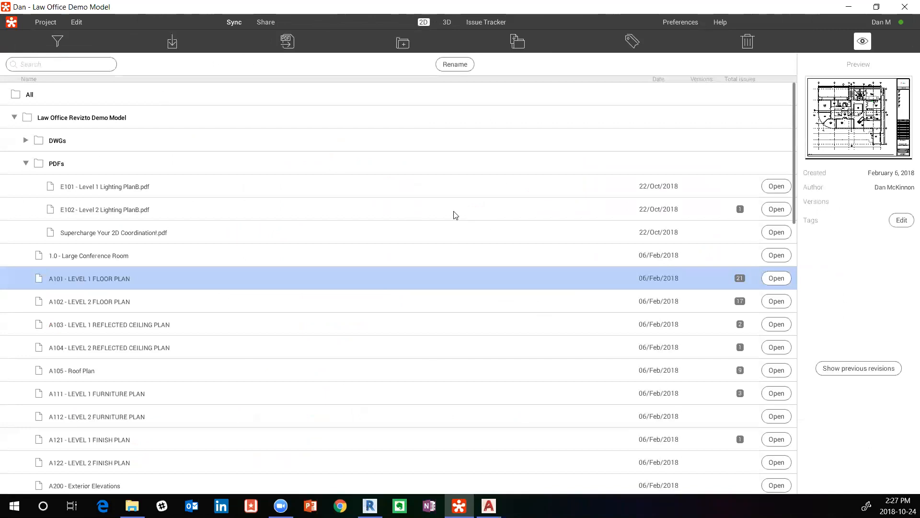
left_click(446, 24)
left_click(425, 22)
scroll(307, 439, "down", 1)
scroll(278, 419, "up", 1)
left_click(26, 164)
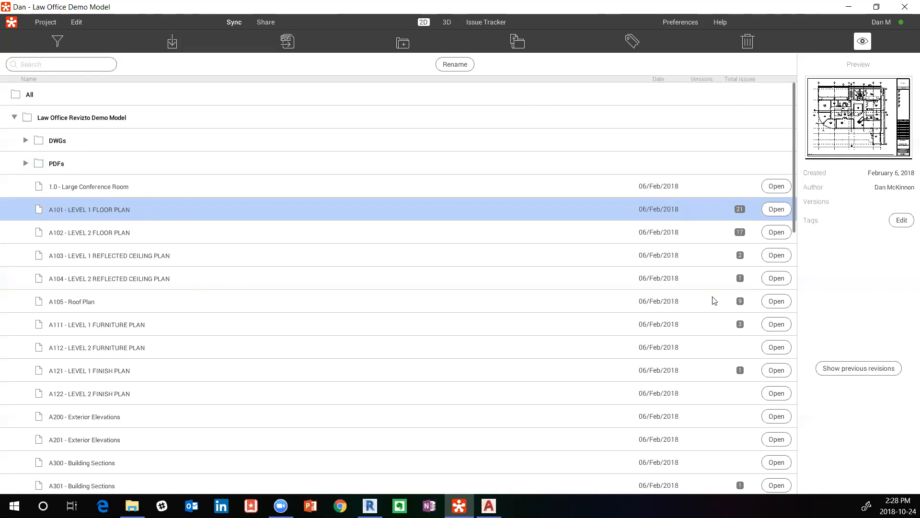
- Browse the PDF and DWFx files available for sheet import, select E101 - Level 1 Lighting PlanB, and cancel the import
left_click(172, 43)
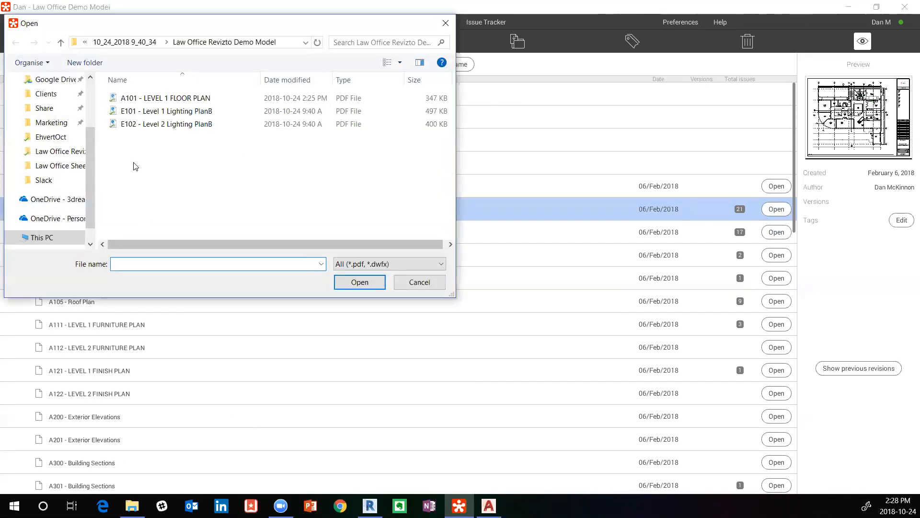
left_click(196, 111)
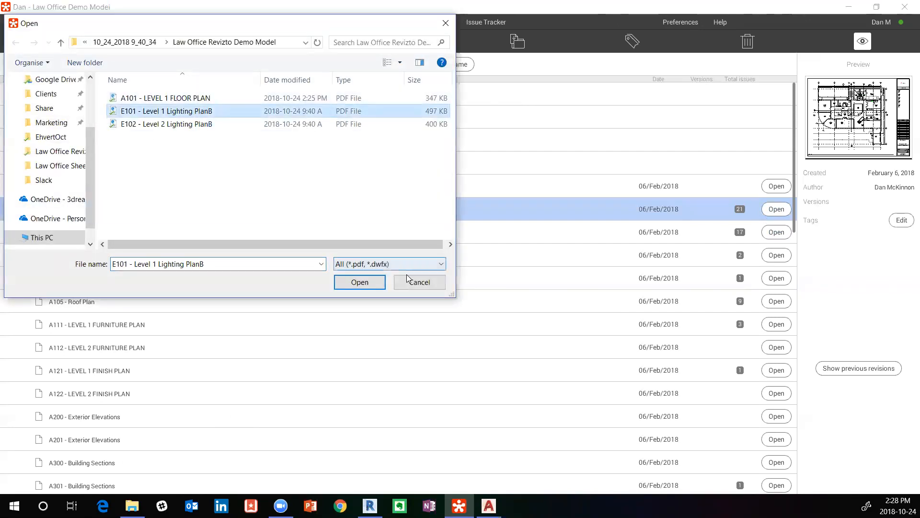
left_click(420, 282)
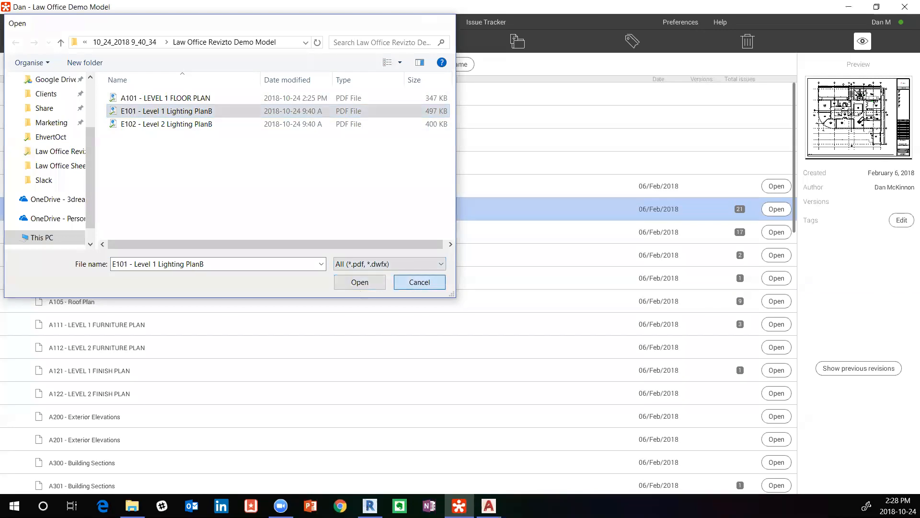
left_click(172, 41)
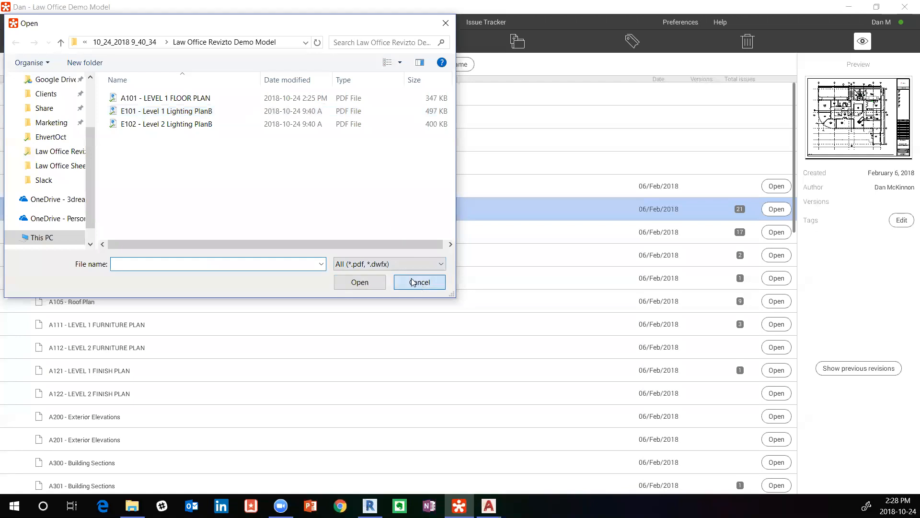
left_click(413, 282)
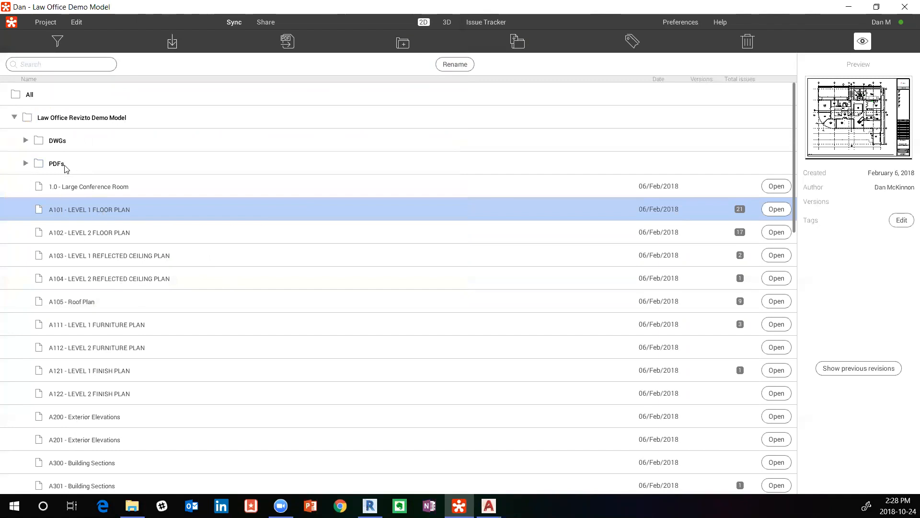
- Open the E101 - Level 1 Lighting PlanB.pdf sheet from the PDFs folder and switch its issue view to Pins
left_click(25, 164)
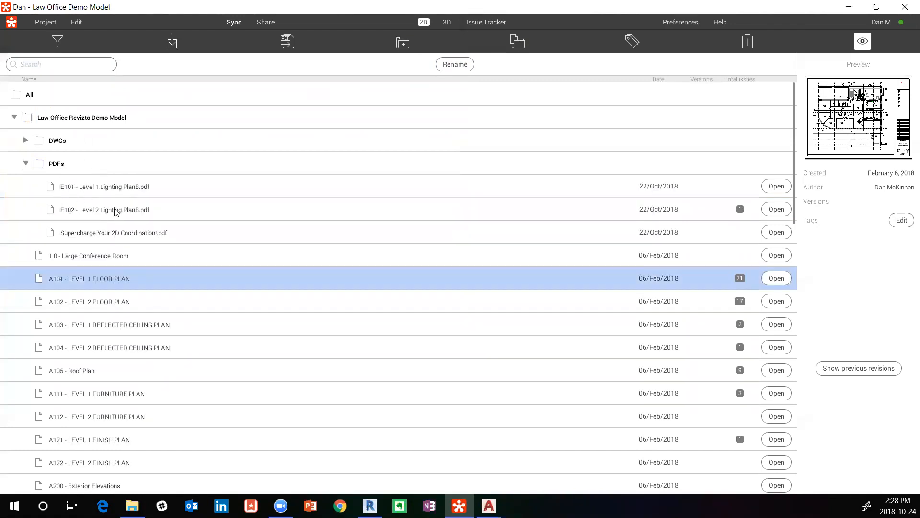
double_click(92, 187)
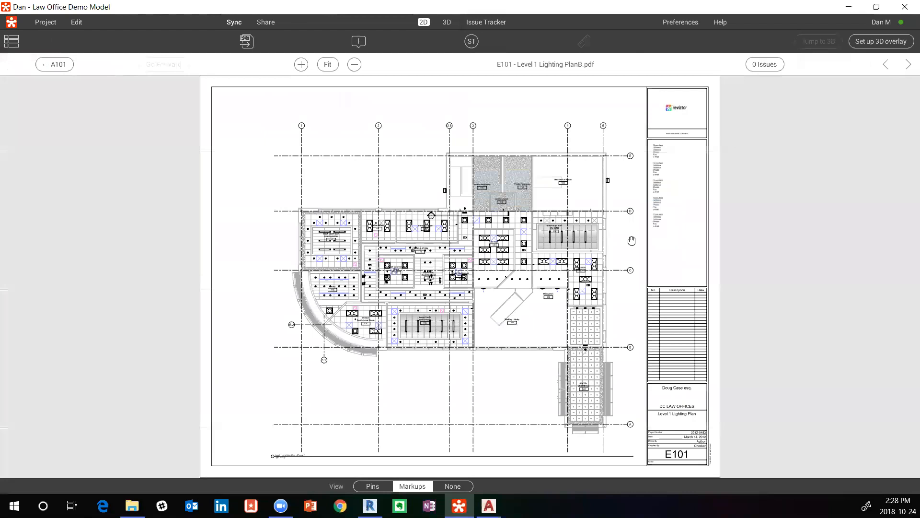
left_click_drag(512, 325, 390, 318)
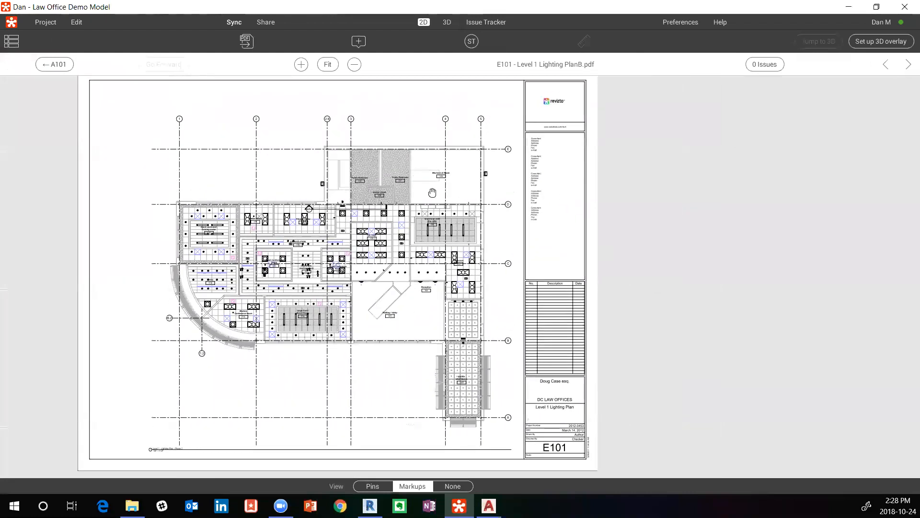
scroll(412, 265, "up", 1)
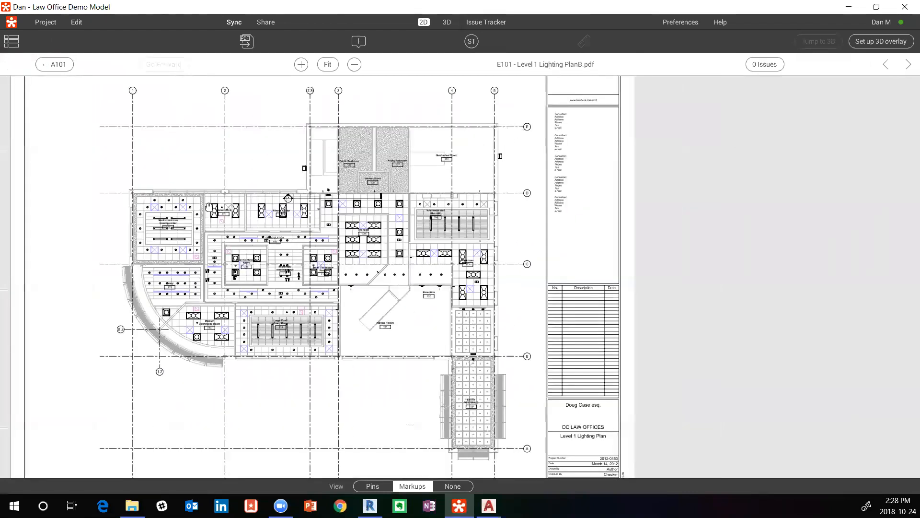
scroll(255, 233, "down", 1)
left_click_drag(384, 291, 439, 298)
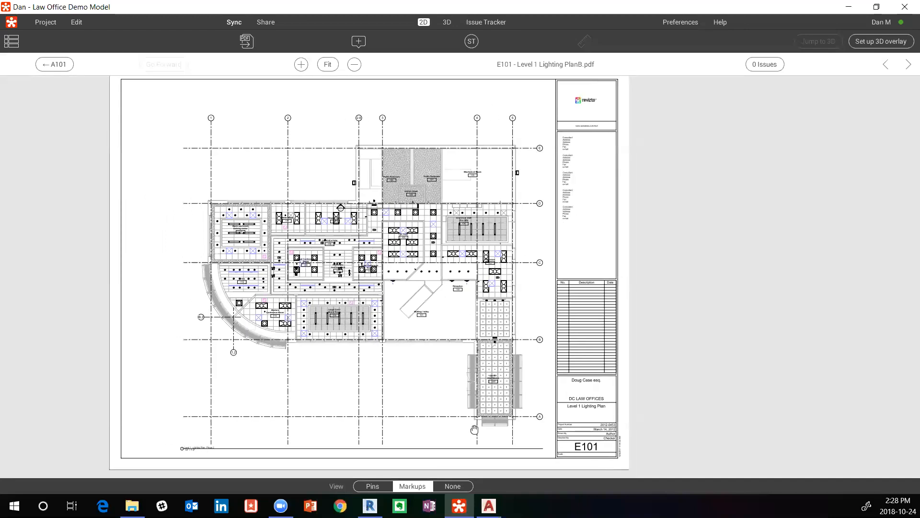
left_click(373, 485)
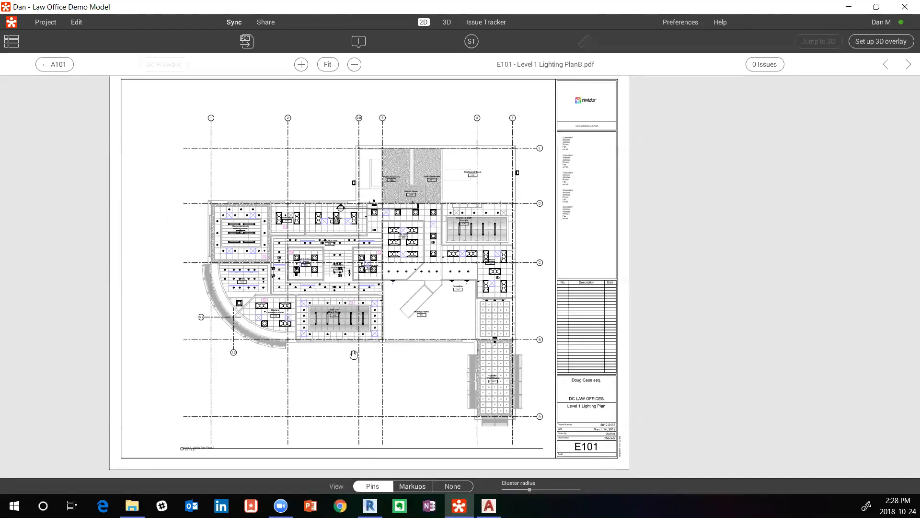
mouse_move(422, 322)
left_mouse_down()
mouse_move(525, 318)
mouse_move(413, 322)
left_mouse_up()
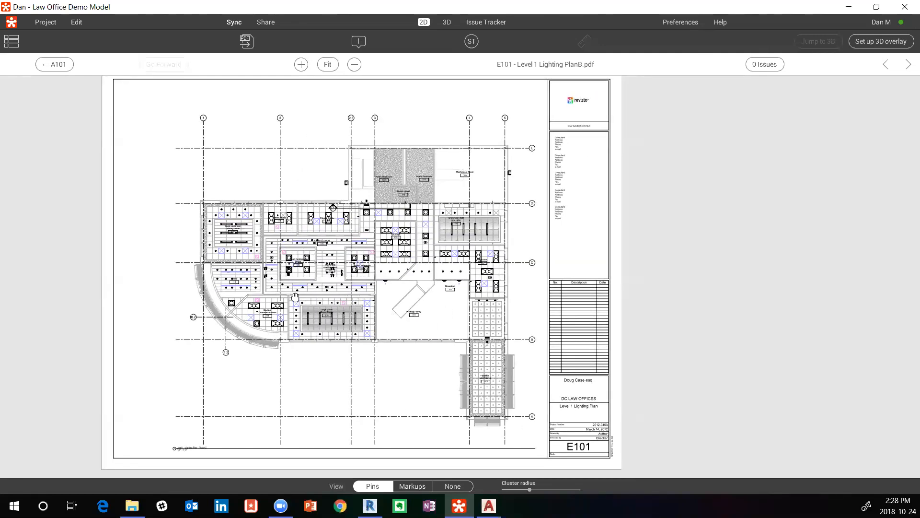
- Open the E102 - Level 2 Lighting PlanB.pdf sheet and examine the issue pins mapped on it
left_click(11, 41)
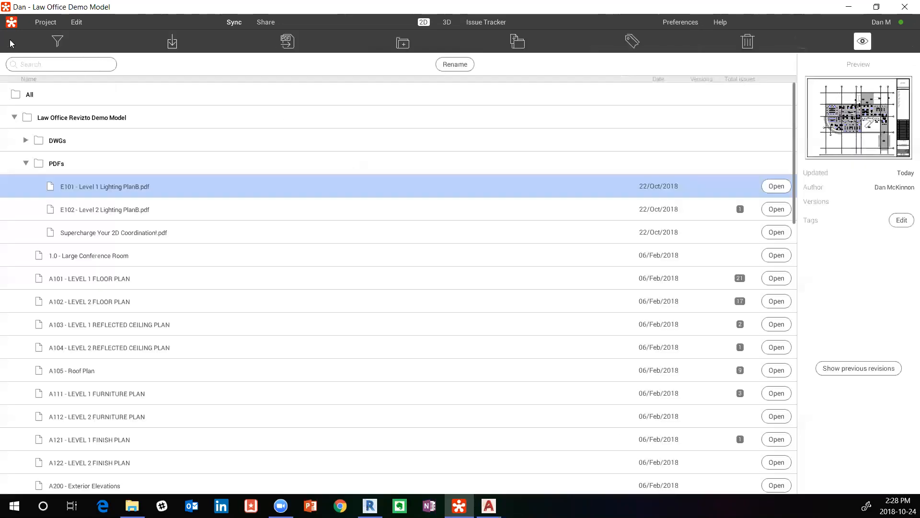
left_click(78, 208)
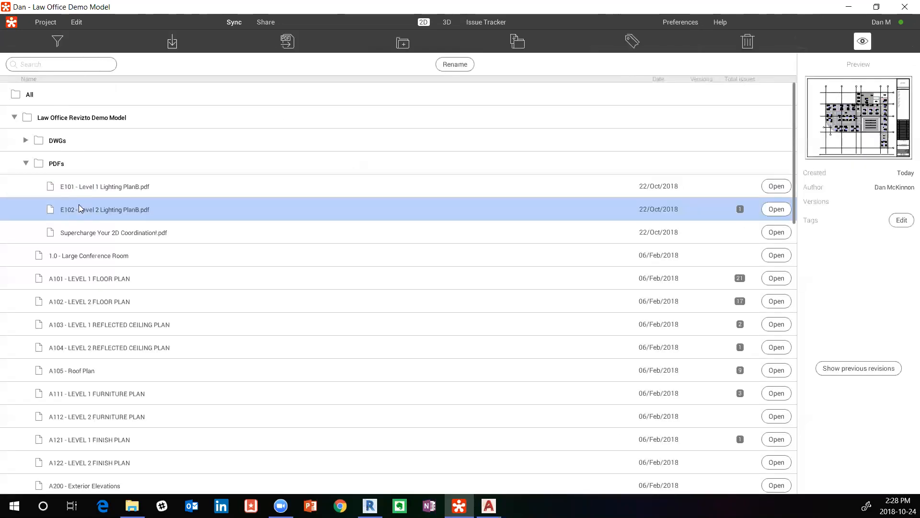
double_click(78, 208)
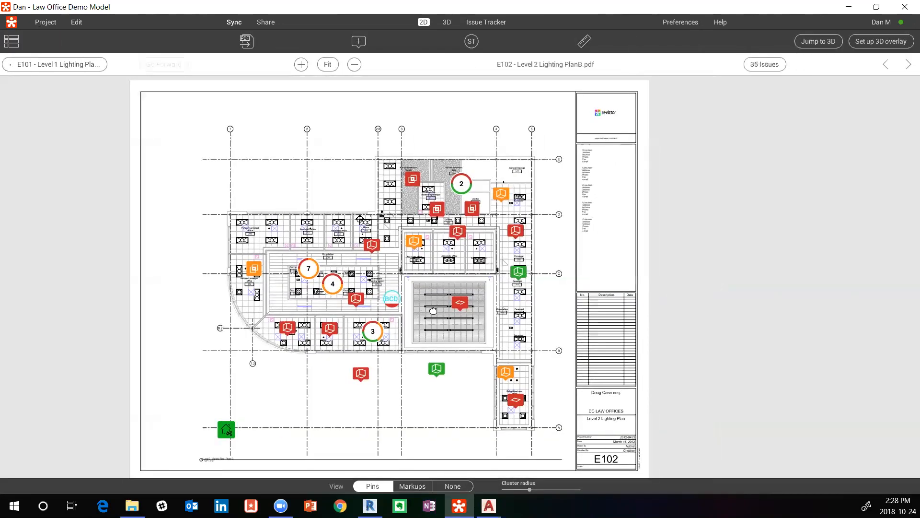
scroll(402, 301, "up", 2)
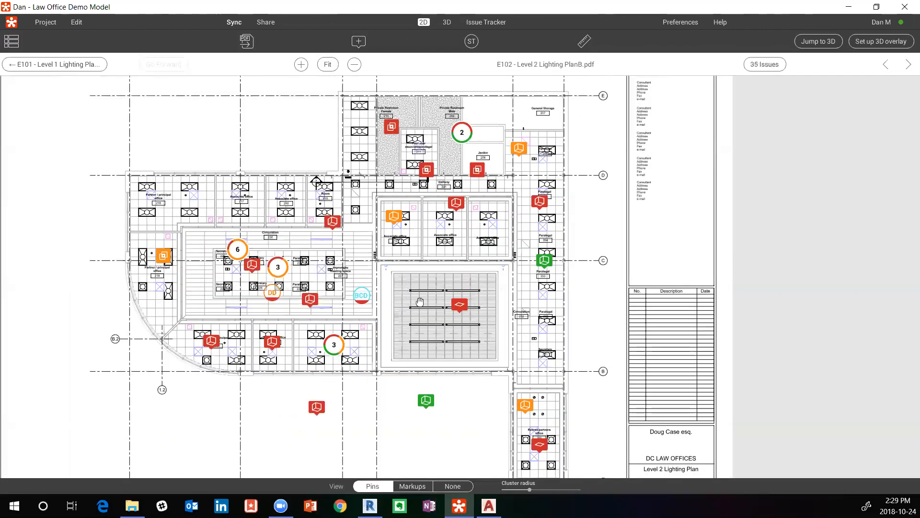
scroll(420, 301, "down", 2)
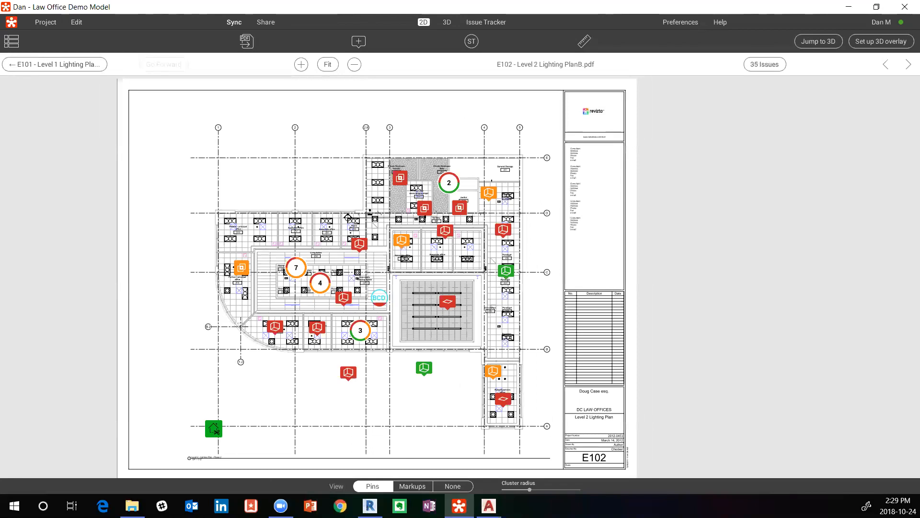
- Return to the sheet list and open the E101 - Level 1 Lighting PlanB.pdf sheet
left_click(16, 41)
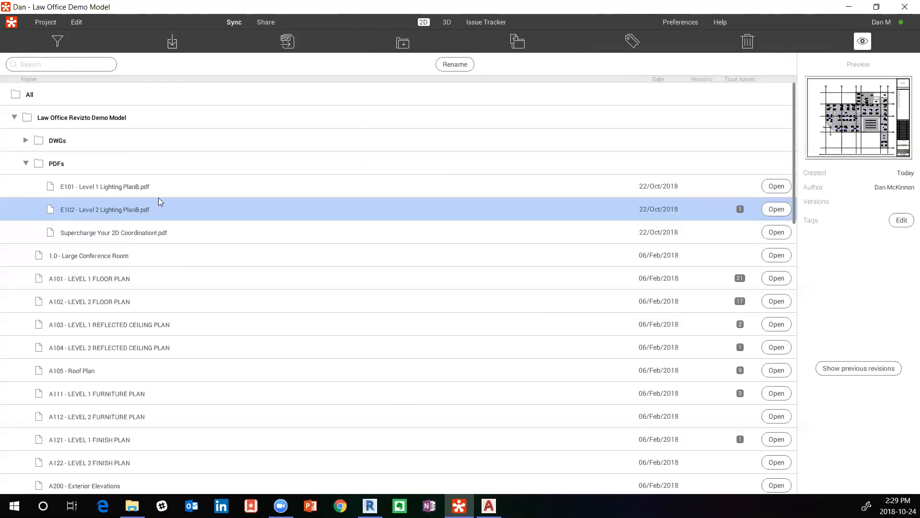
double_click(139, 189)
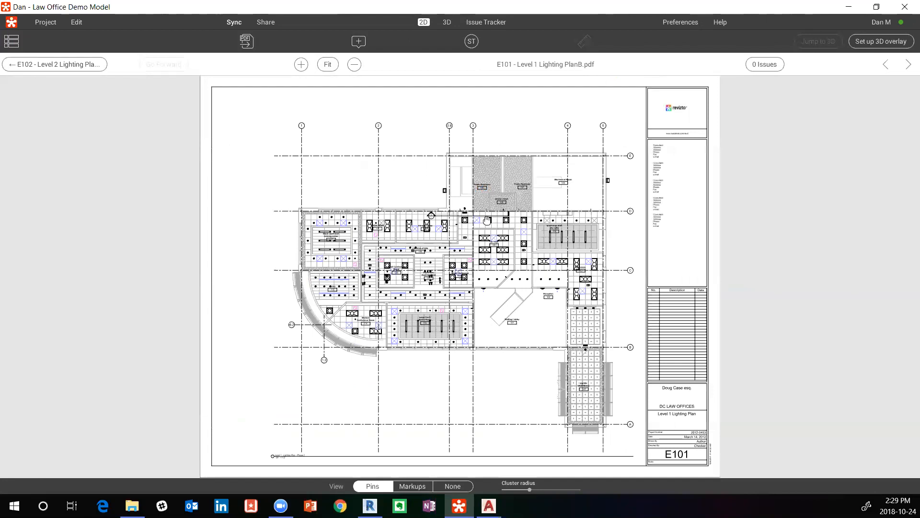
left_click(876, 41)
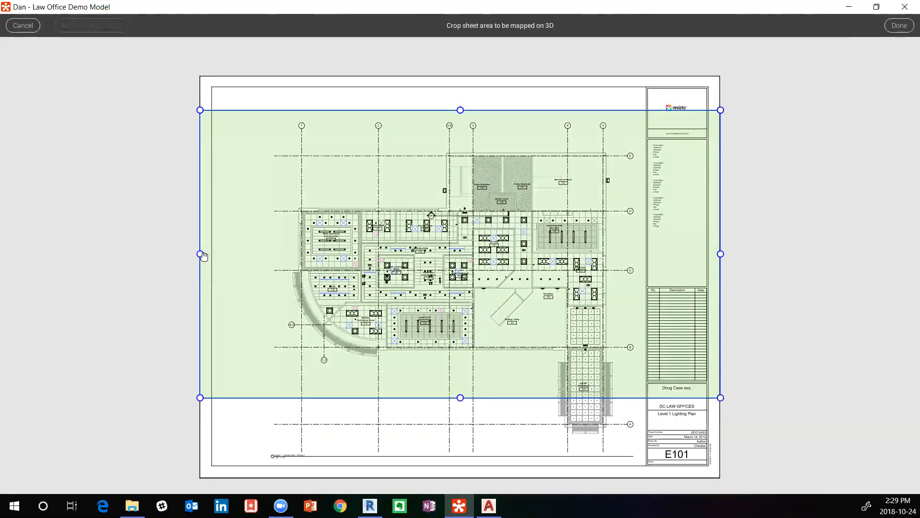
left_click_drag(200, 253, 286, 254)
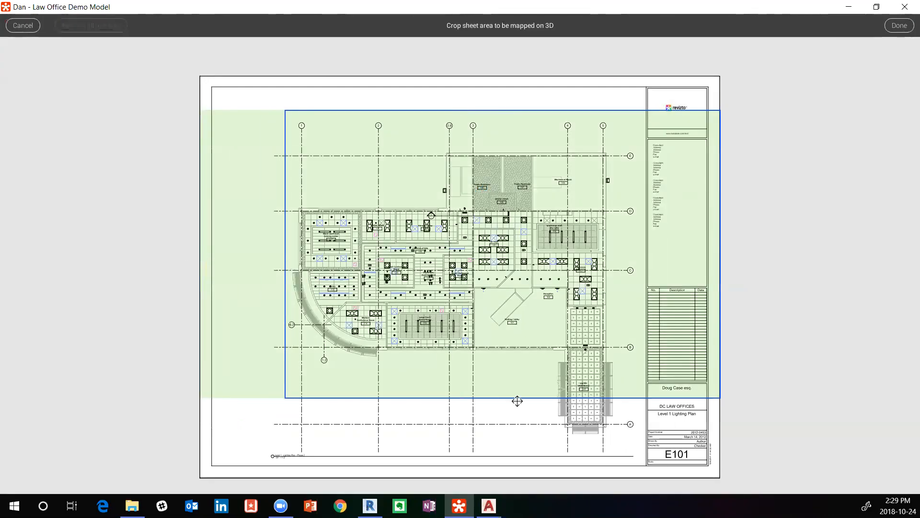
left_click_drag(505, 457, 503, 444)
left_click_drag(720, 277, 617, 277)
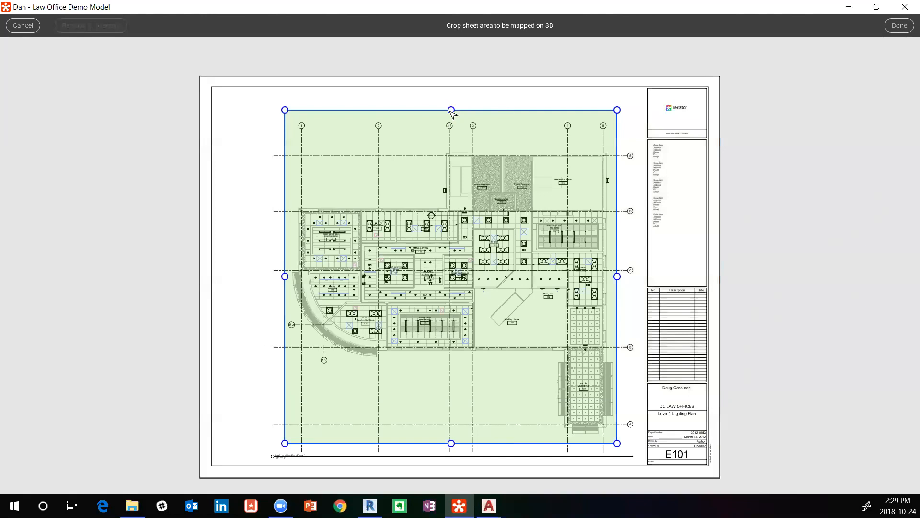
left_click_drag(451, 110, 451, 142)
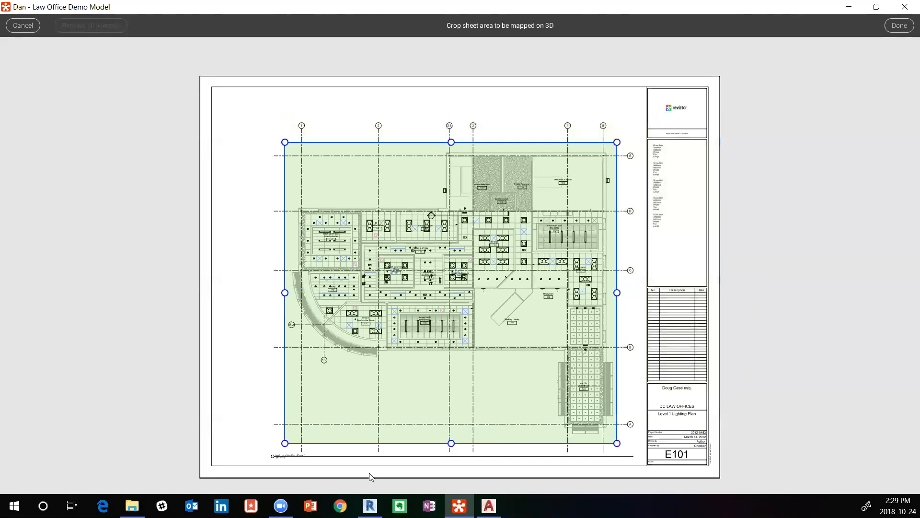
left_click(900, 27)
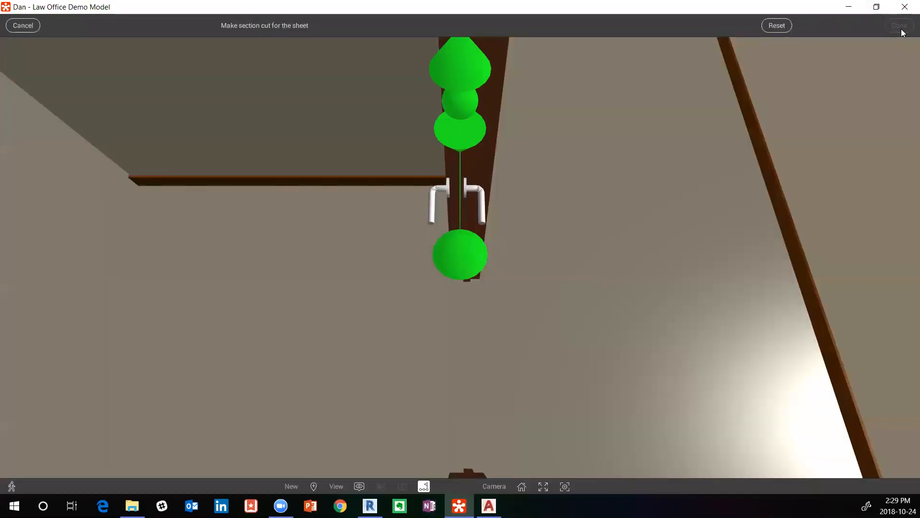
scroll(537, 253, "down", 3)
mouse_move(535, 251)
right_mouse_down()
mouse_move(539, 212)
mouse_move(538, 248)
right_mouse_up()
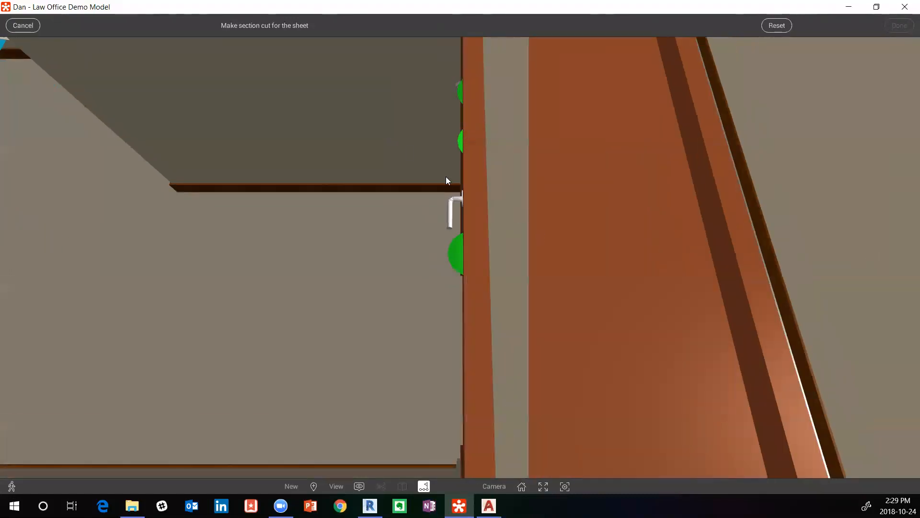
scroll(455, 233, "down", 5)
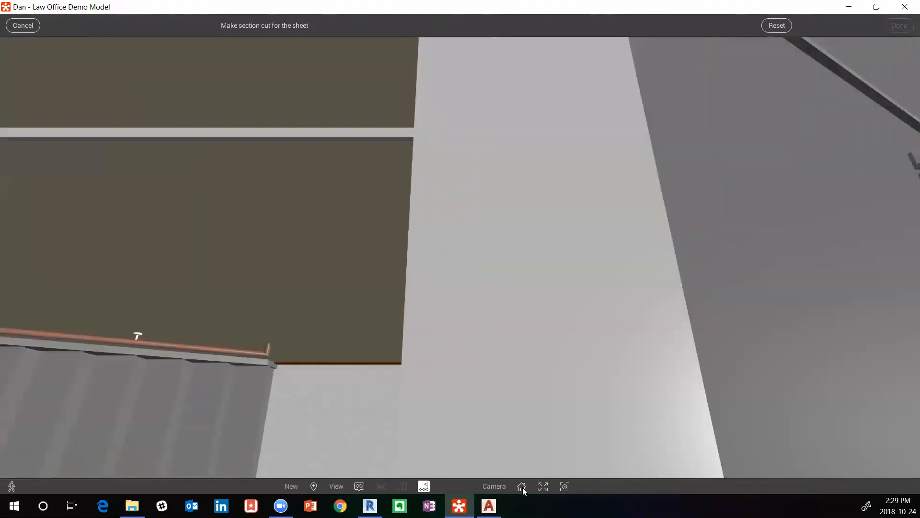
left_click(522, 486)
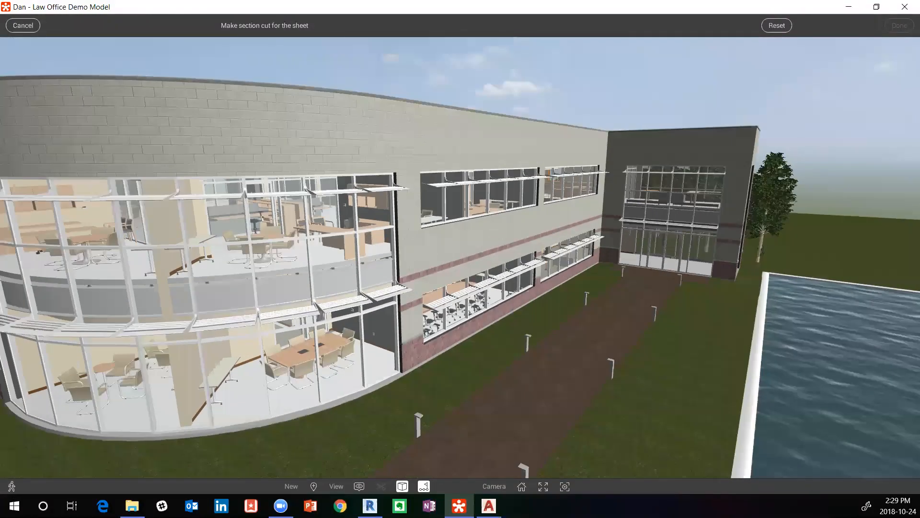
left_click_drag(484, 357, 472, 393)
scroll(460, 259, "down", 3)
scroll(460, 259, "up", 3)
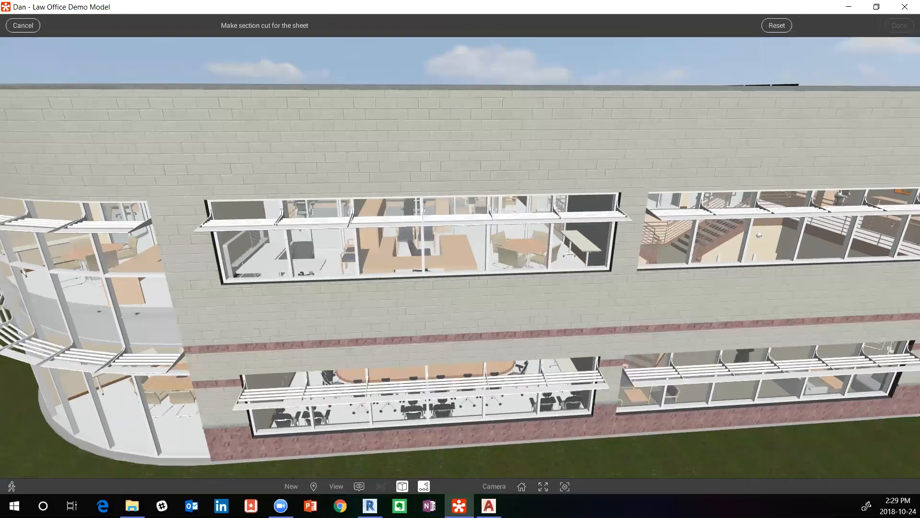
scroll(460, 259, "up", 8)
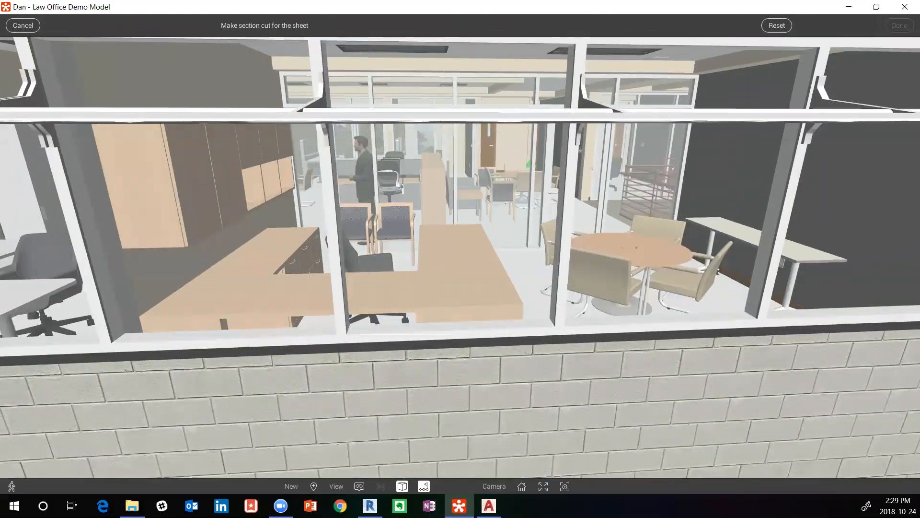
scroll(460, 259, "up", 10)
scroll(460, 259, "down", 10)
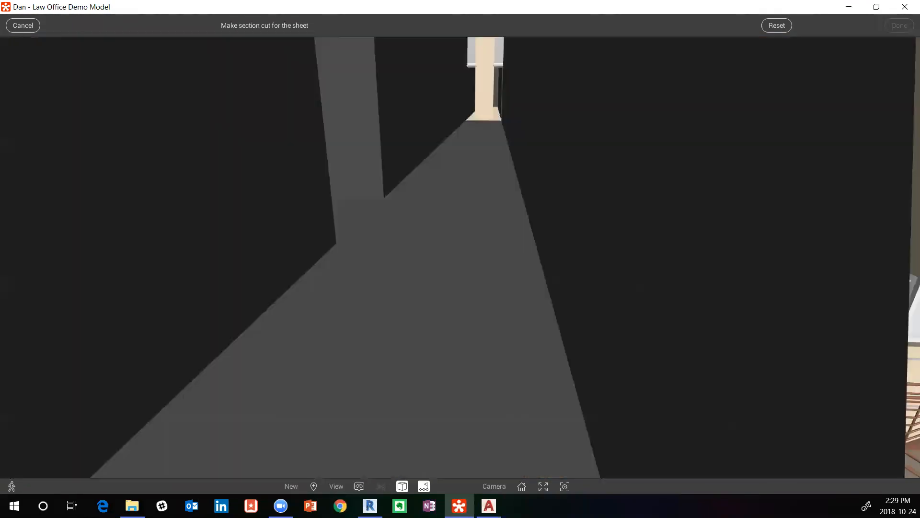
scroll(460, 259, "down", 10)
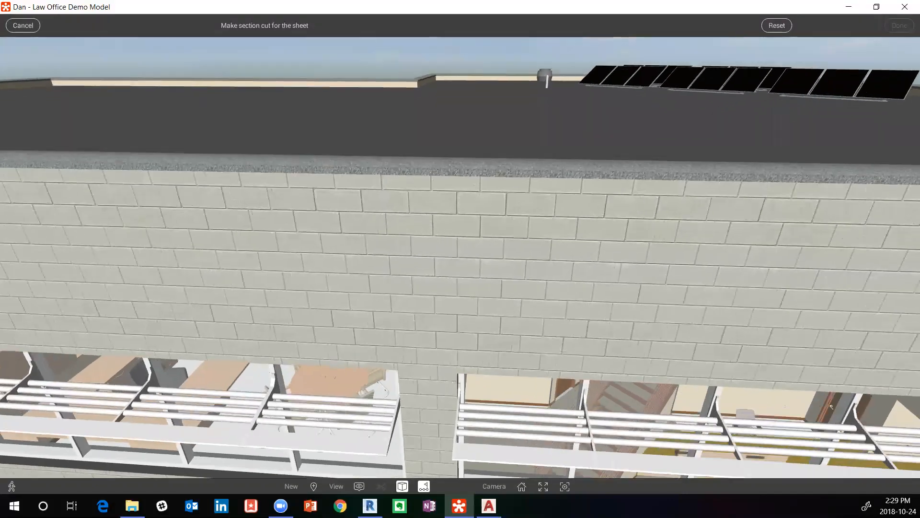
scroll(460, 259, "up", 10)
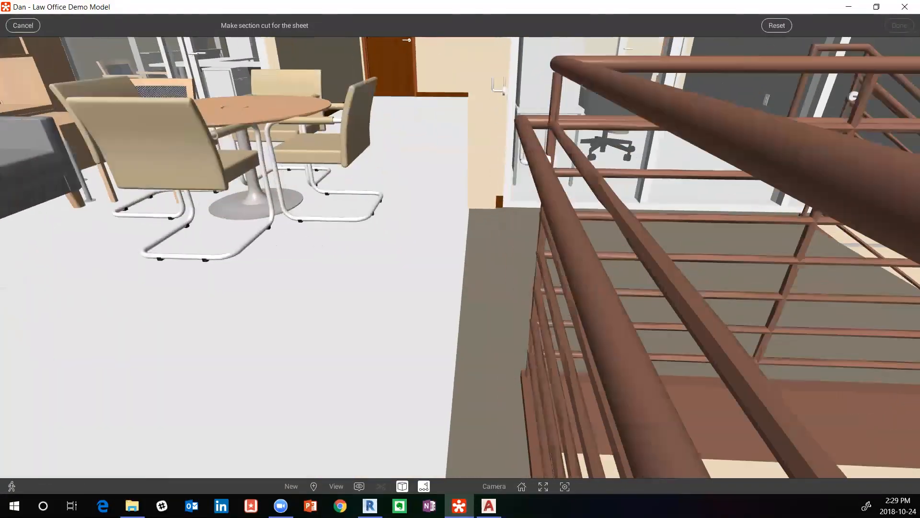
scroll(407, 343, "up", 10)
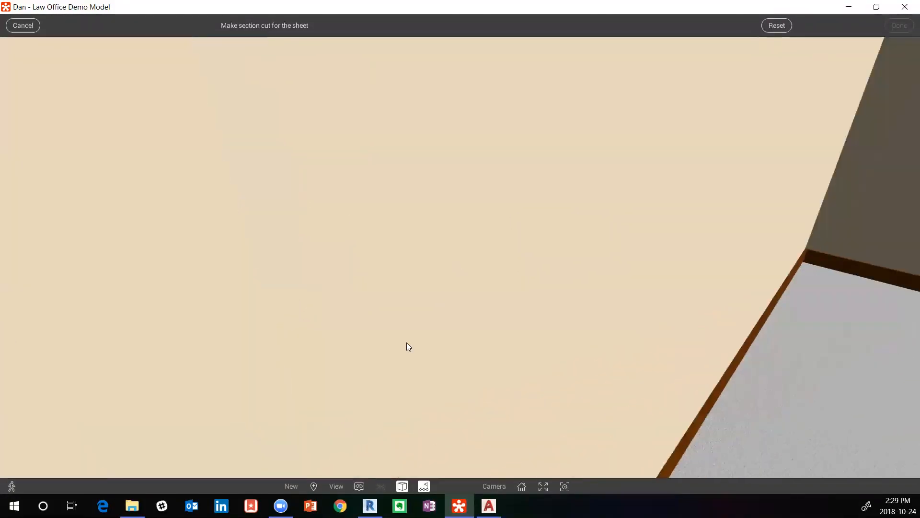
left_click(565, 486)
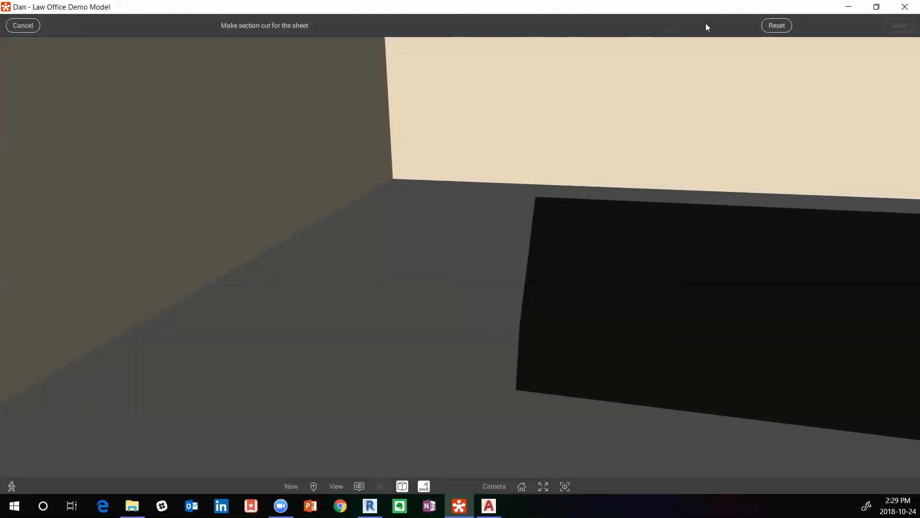
left_click(27, 28)
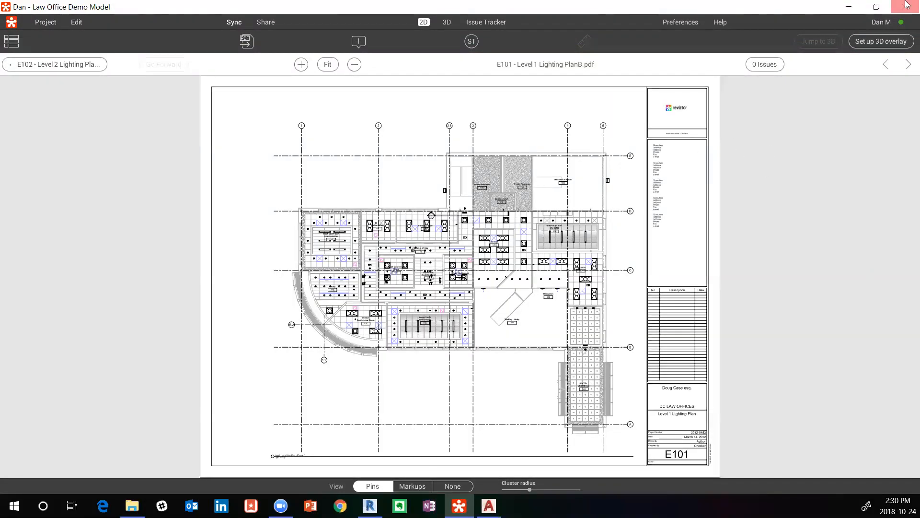
- Start the E101 sheet's 3D overlay setup and crop the mapped area closely around the floor plan, excluding the title block
left_click(874, 40)
left_click_drag(200, 254, 281, 253)
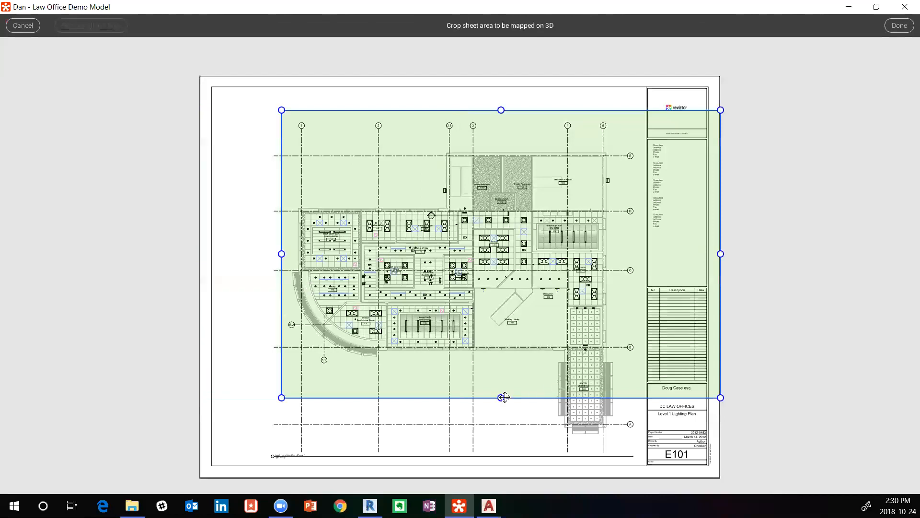
left_click_drag(501, 398, 503, 440)
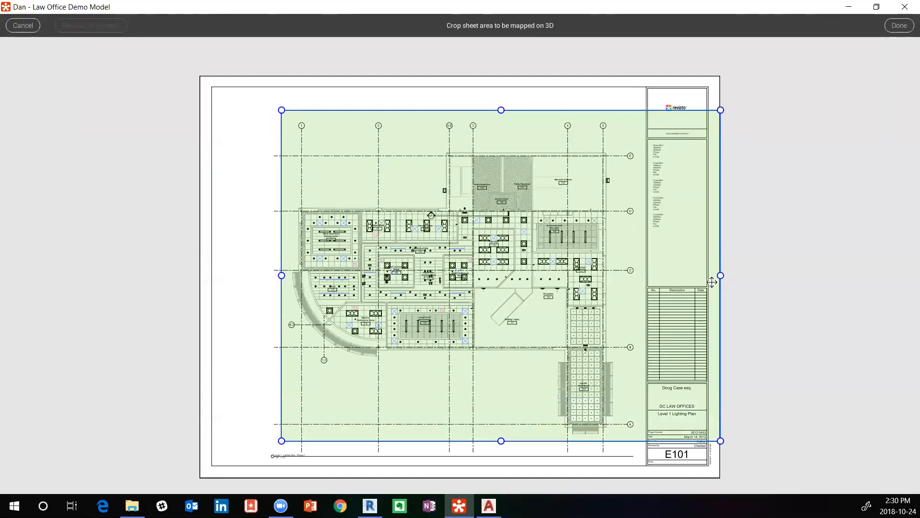
left_click_drag(720, 275, 620, 275)
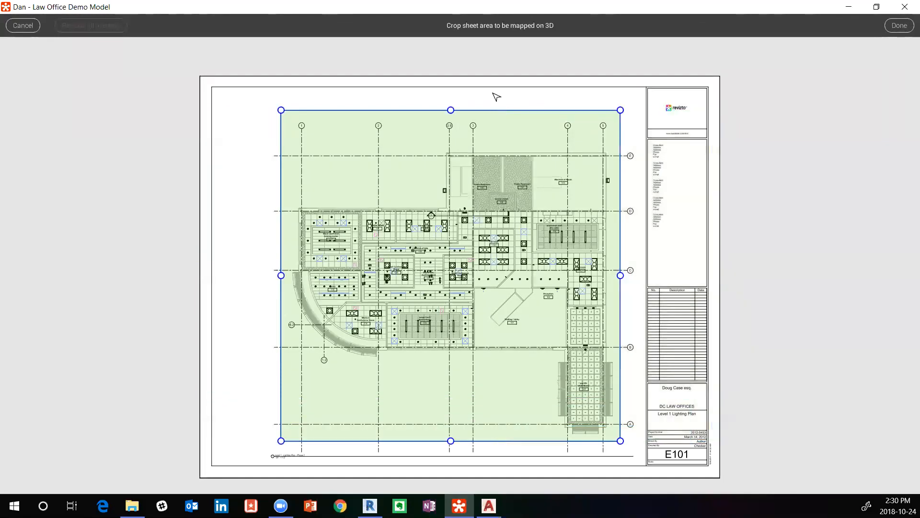
left_click_drag(451, 109, 450, 145)
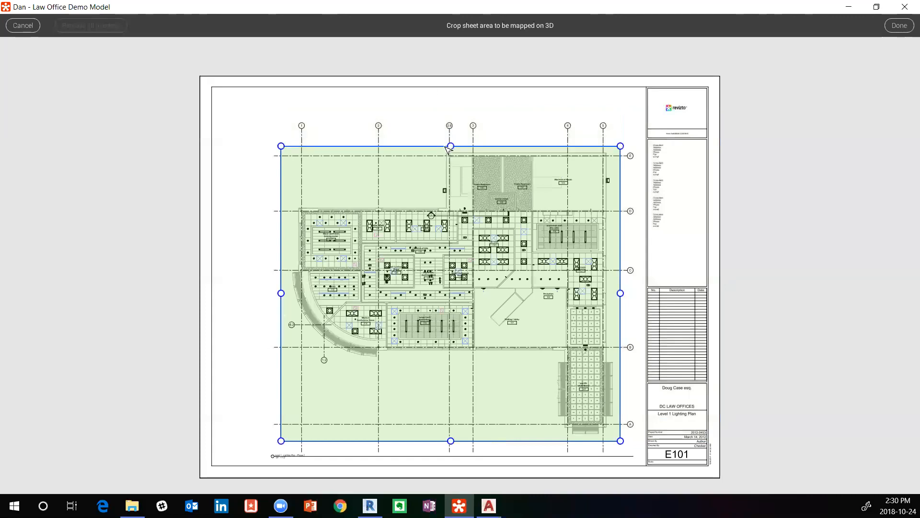
left_click(899, 26)
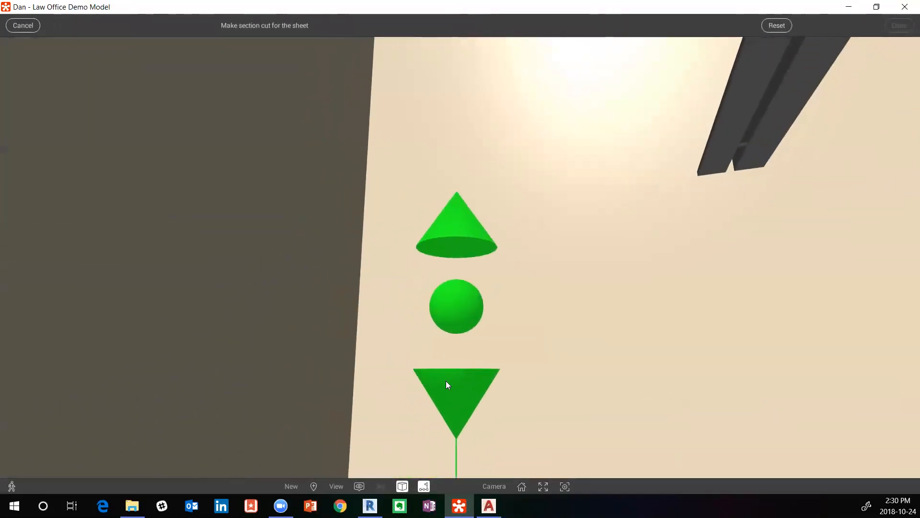
- Lower the horizontal section cut through the building until the Level 1 rooms are exposed, and accept it for the sheet
left_click_drag(452, 310, 452, 507)
right_click_drag(549, 251, 549, 355)
scroll(460, 259, "down", 10)
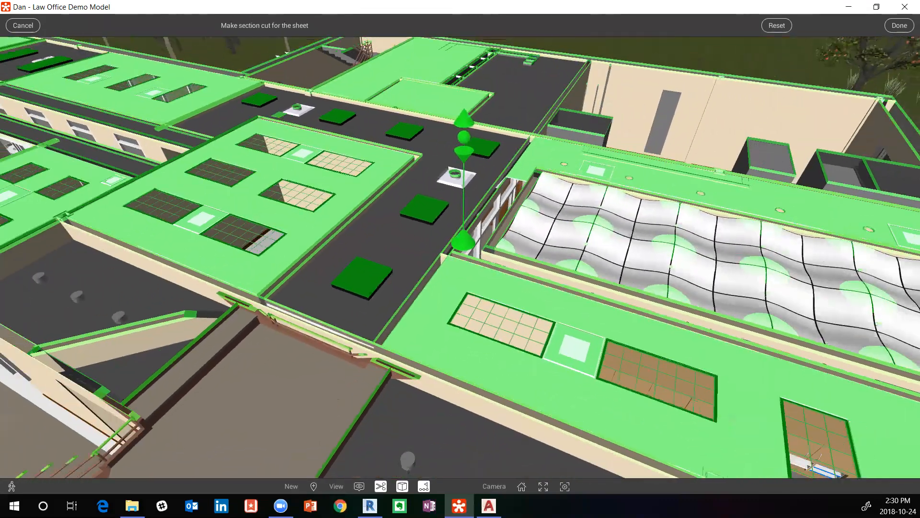
scroll(460, 259, "down", 6)
right_click_drag(460, 259, 484, 251)
scroll(460, 259, "down", 3)
right_click_drag(422, 96, 455, 109)
mouse_move(451, 120)
left_mouse_down()
mouse_move(449, 128)
mouse_move(449, 112)
left_mouse_up()
right_click_drag(454, 189, 377, 175)
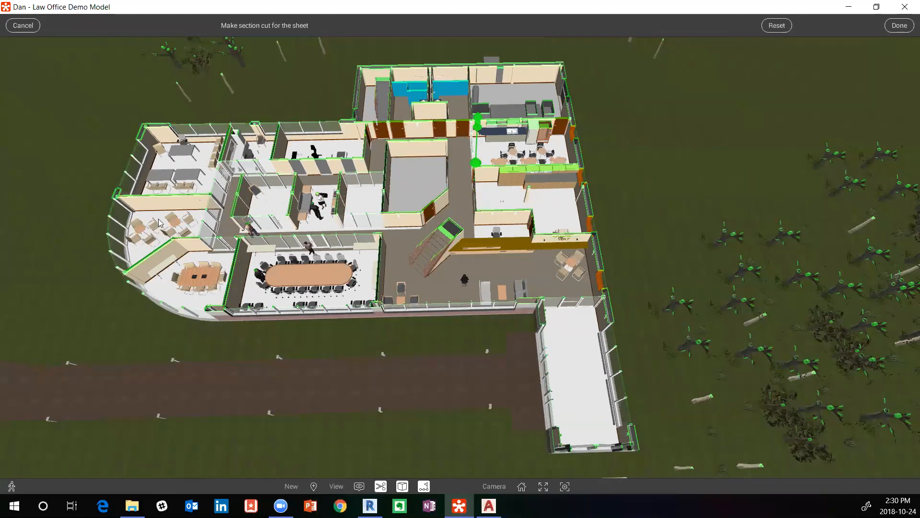
left_click(899, 25)
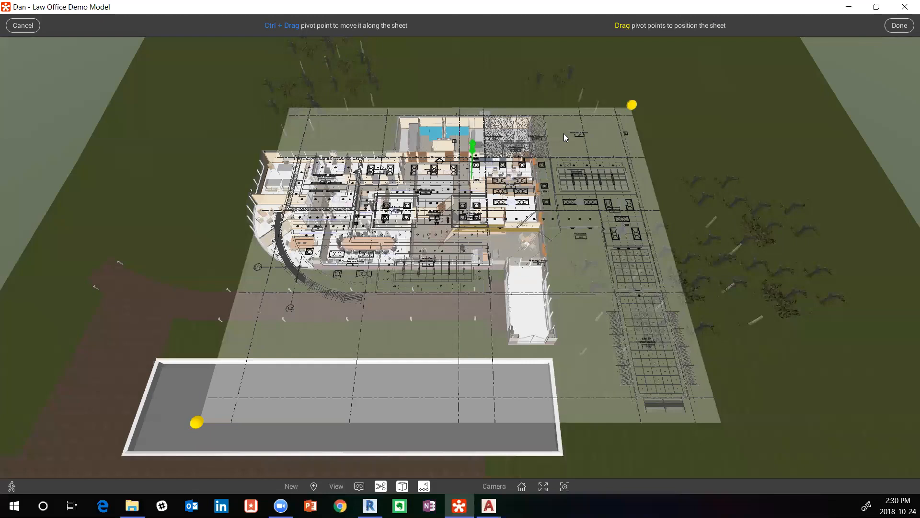
- Move the two pivot points along the sheet to the gridline intersections at the entry vestibule's outer corner and at grid 1/D
left_click(633, 105)
left_click_drag(632, 109, 688, 397, "ctrl")
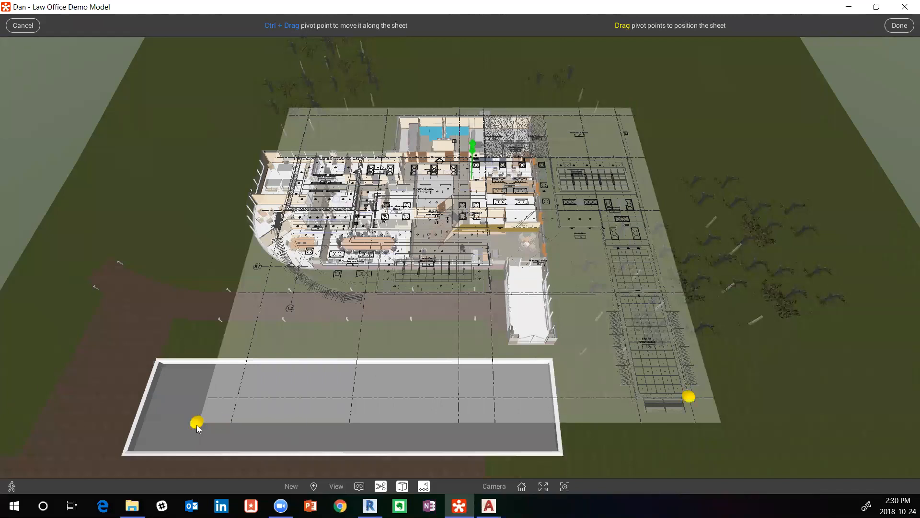
left_click_drag(196, 422, 297, 158, "ctrl")
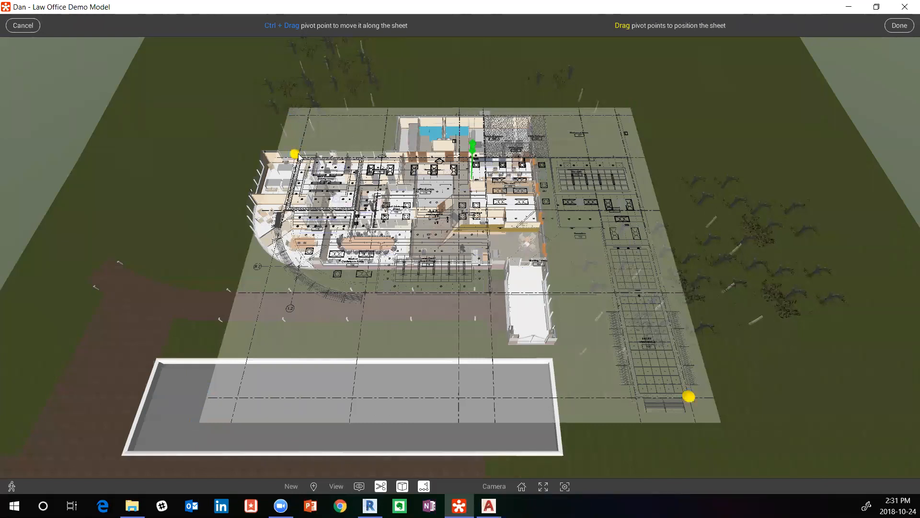
- Position the sheet on the model by placing its pivots on the matching building corners, refining the one at the entry vestibule
left_click_drag(295, 156, 261, 153)
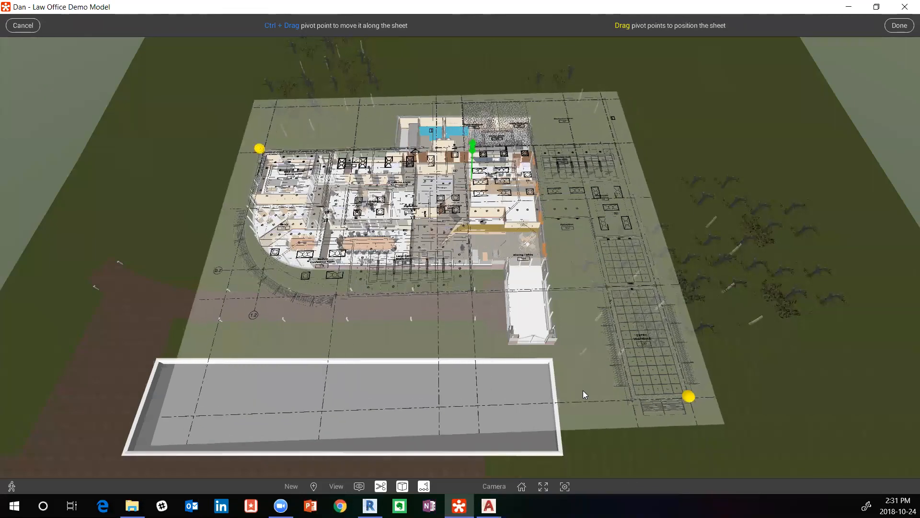
left_click_drag(686, 399, 559, 341)
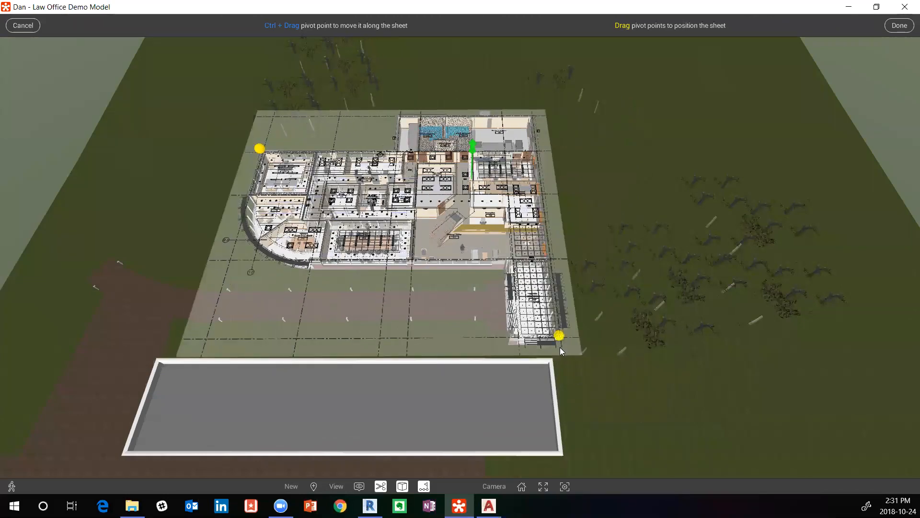
scroll(560, 335, "up", 3)
scroll(566, 332, "up", 5)
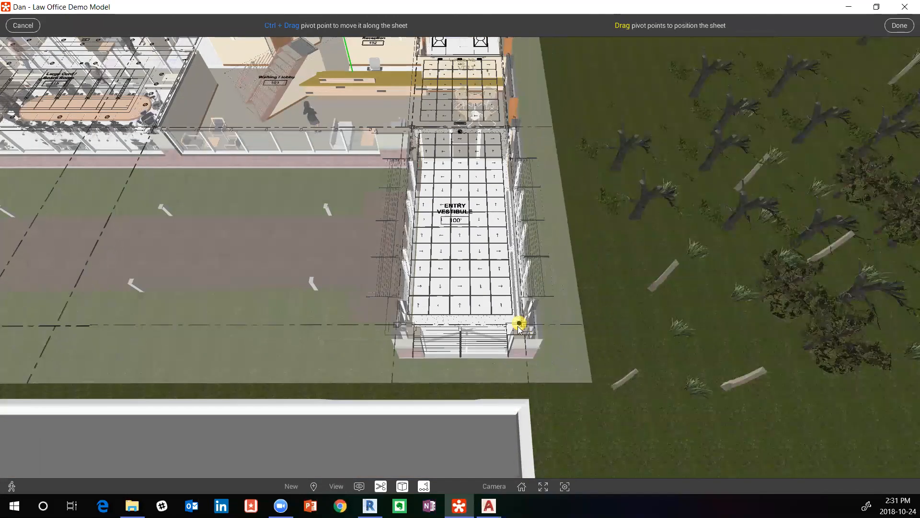
left_click_drag(523, 330, 526, 326)
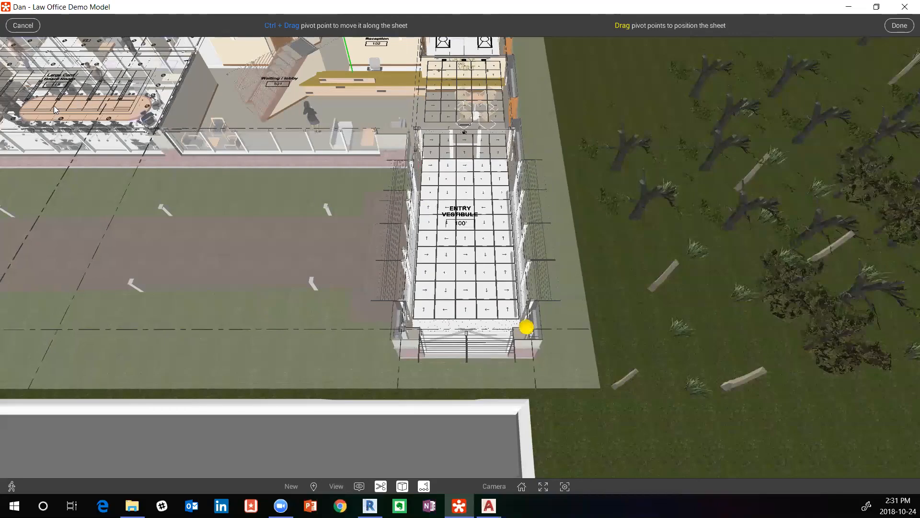
- Refine the pivot at grid 1/D on the matching building corner and finish the E101 sheet's 3D overlay
left_click_drag(288, 82, 374, 251)
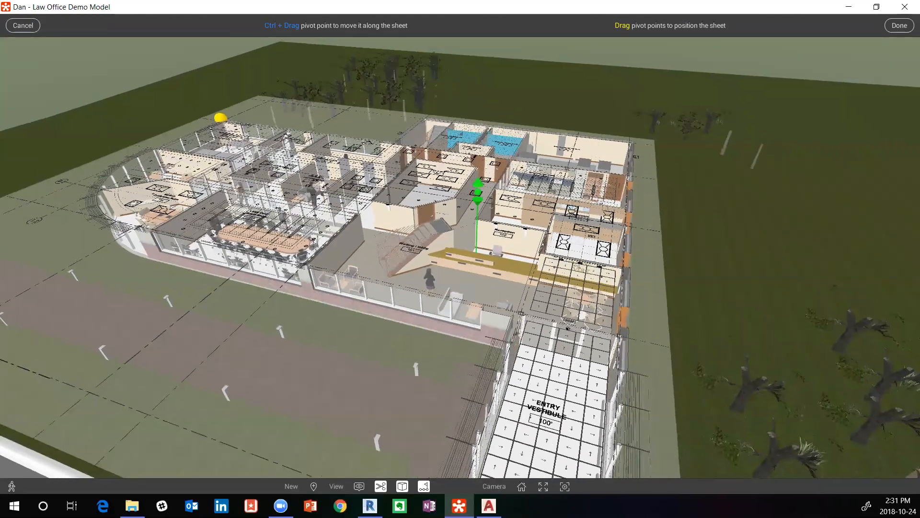
scroll(374, 230, "up", 2)
scroll(297, 216, "up", 5)
left_click_drag(345, 191, 461, 225)
scroll(297, 230, "up", 3)
left_click_drag(297, 230, 460, 383)
scroll(407, 306, "up", 4)
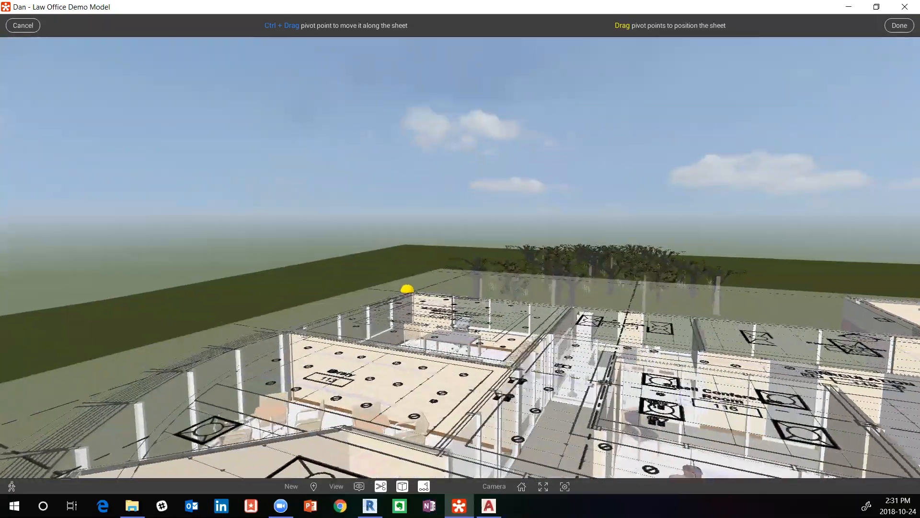
left_click_drag(407, 307, 345, 220)
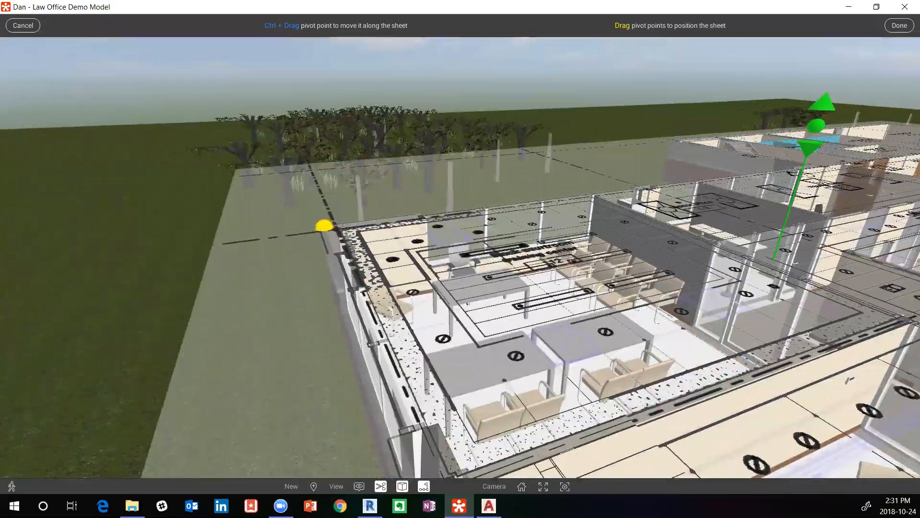
scroll(345, 221, "up", 3)
scroll(345, 220, "up", 2)
left_click_drag(239, 345, 287, 166)
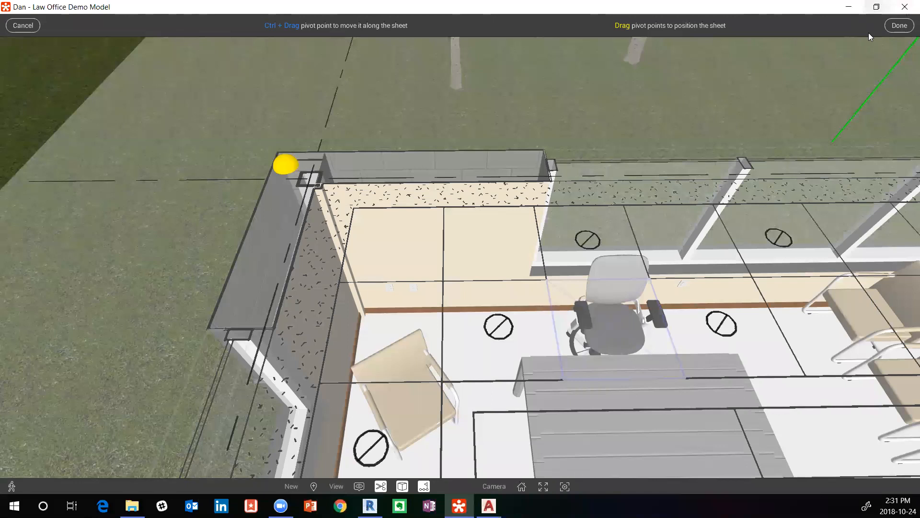
left_click(899, 25)
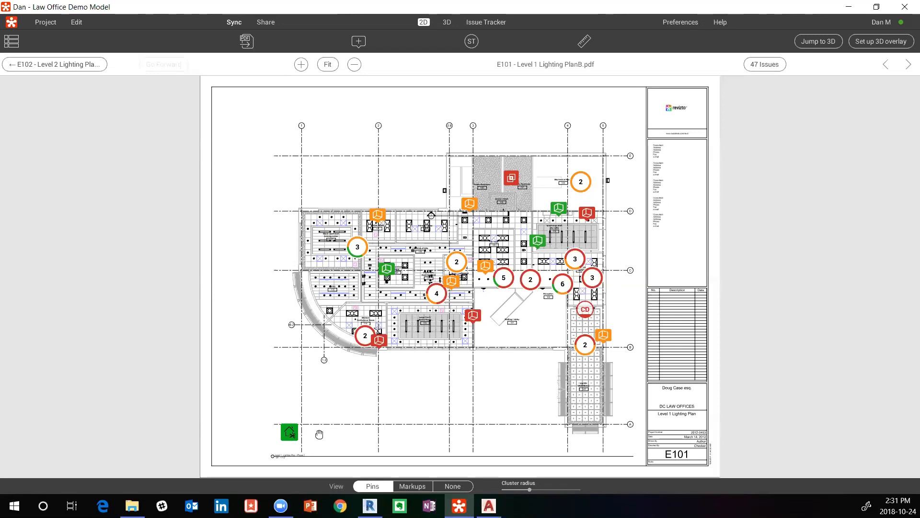
- View the mapped E101 overlay in 3D from the sheet's green pin, exit section cutting, and return to the 2D sheet
left_click(288, 433)
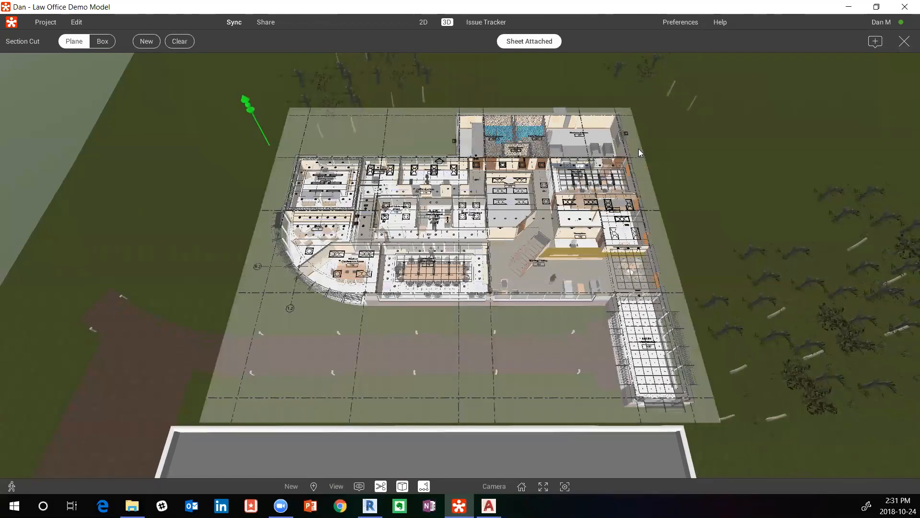
left_click(248, 111)
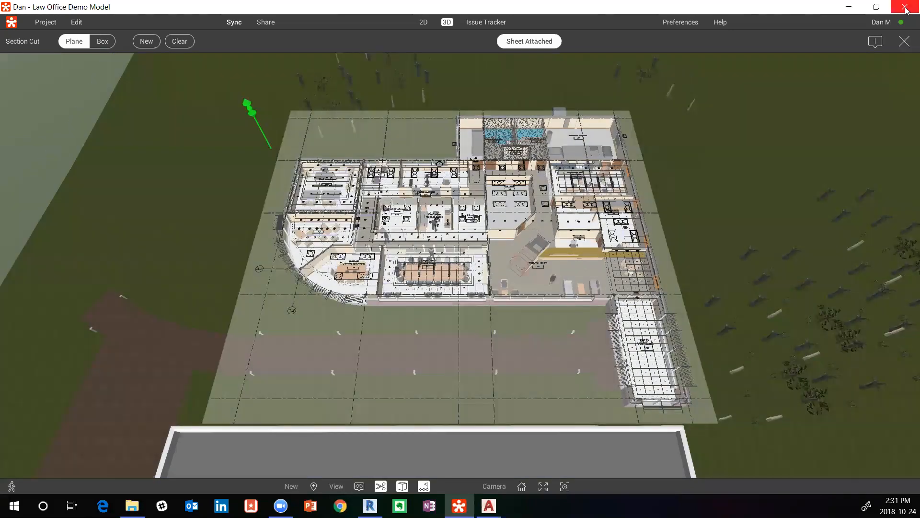
left_click(904, 42)
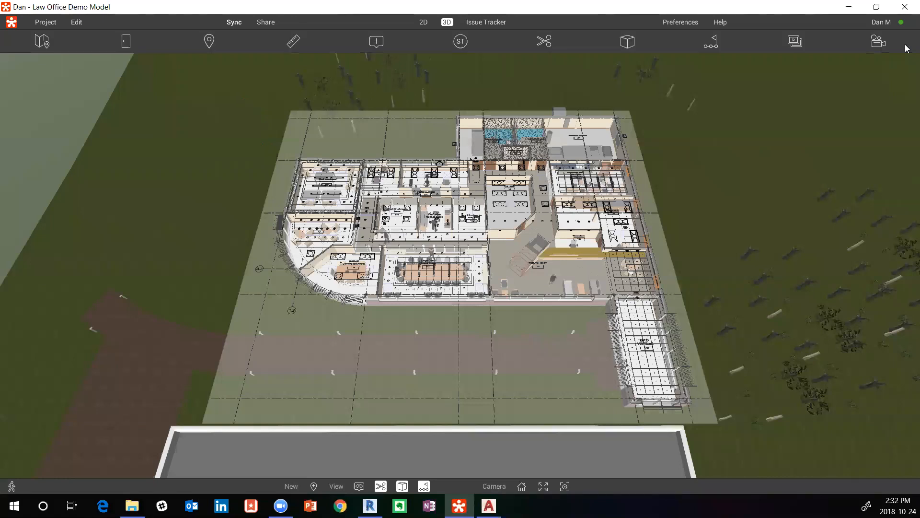
left_click(424, 22)
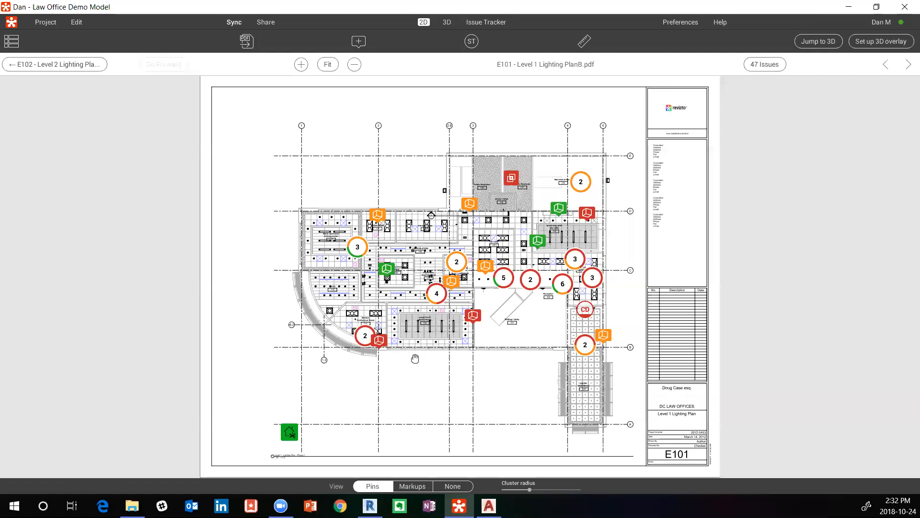
left_click_drag(511, 358, 497, 371)
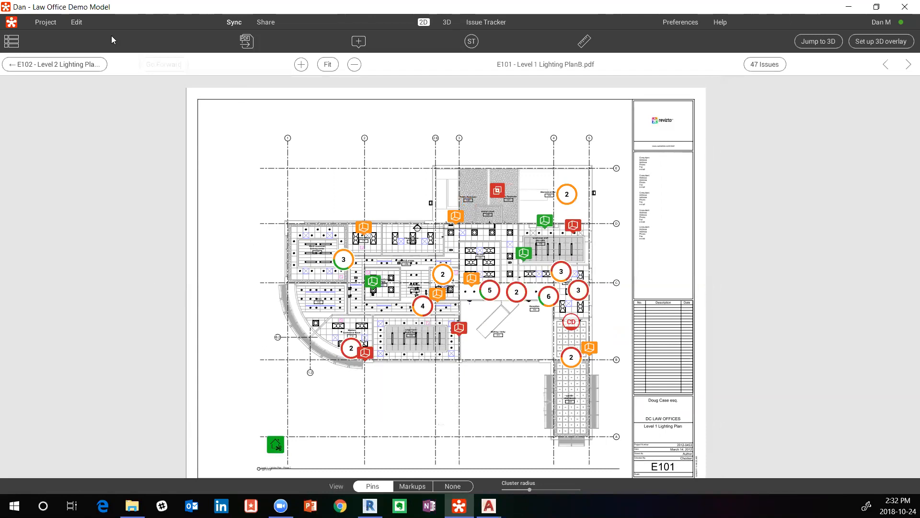
scroll(453, 375, "up", 3)
scroll(474, 271, "down", 5)
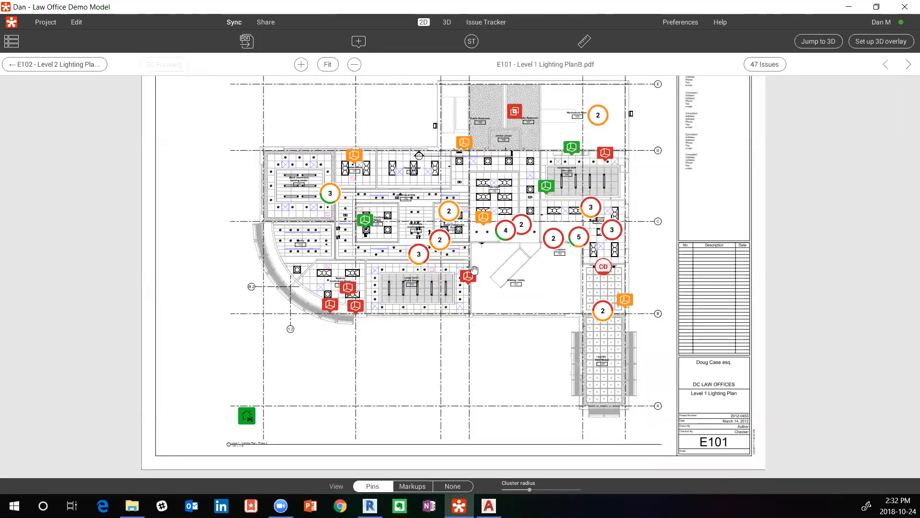
scroll(474, 271, "up", 3)
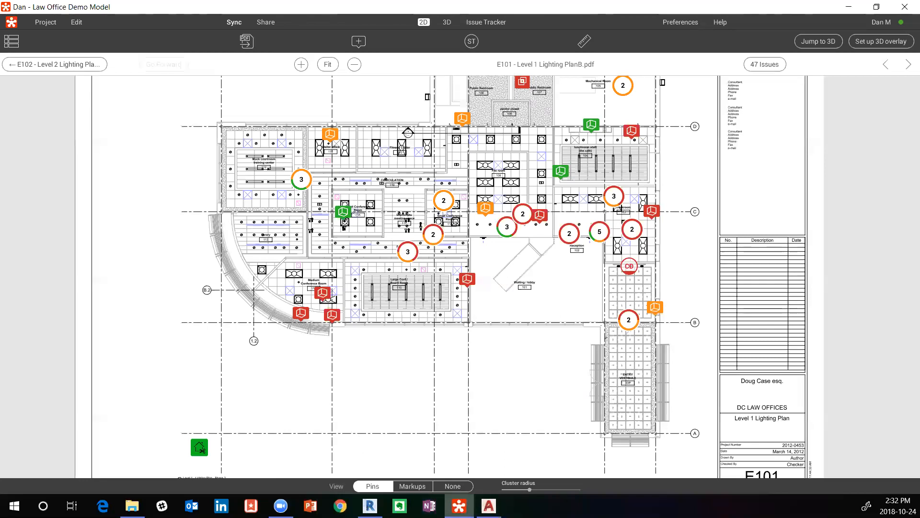
- Switch to AutoCAD, review the sheet selection for exporting the Law Office RCP drawing to Revizto, and cancel the export
mouse_move(488, 506)
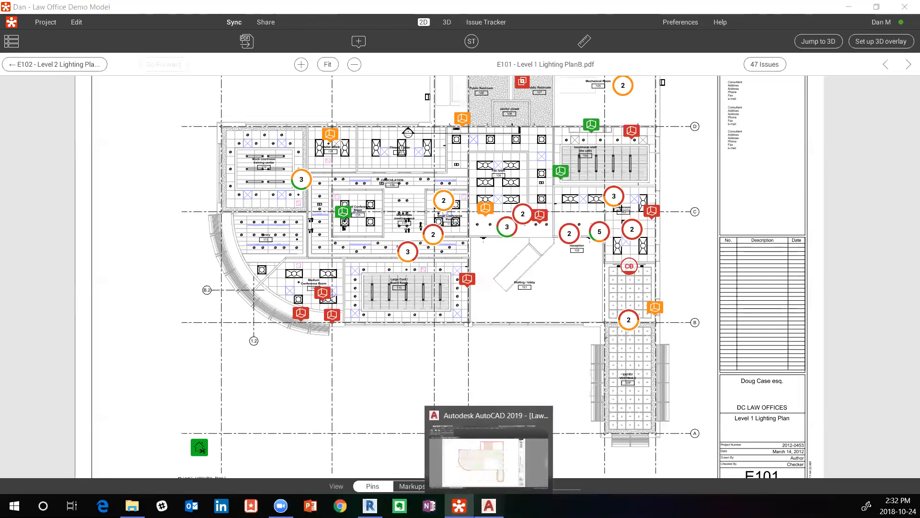
left_click(530, 409)
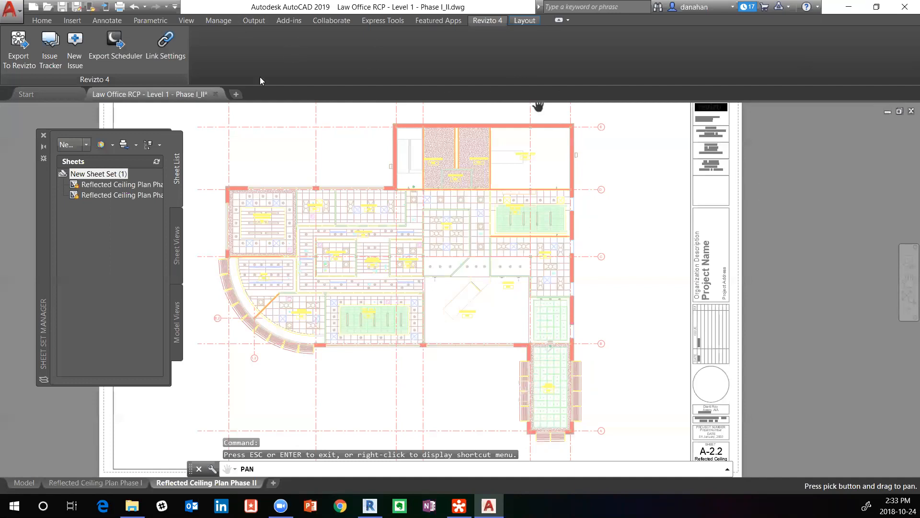
left_click(14, 49)
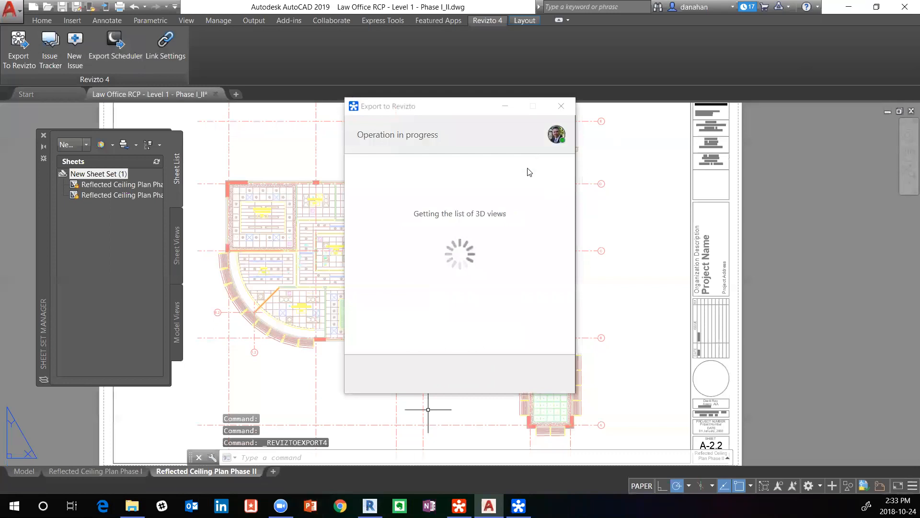
left_click(423, 212)
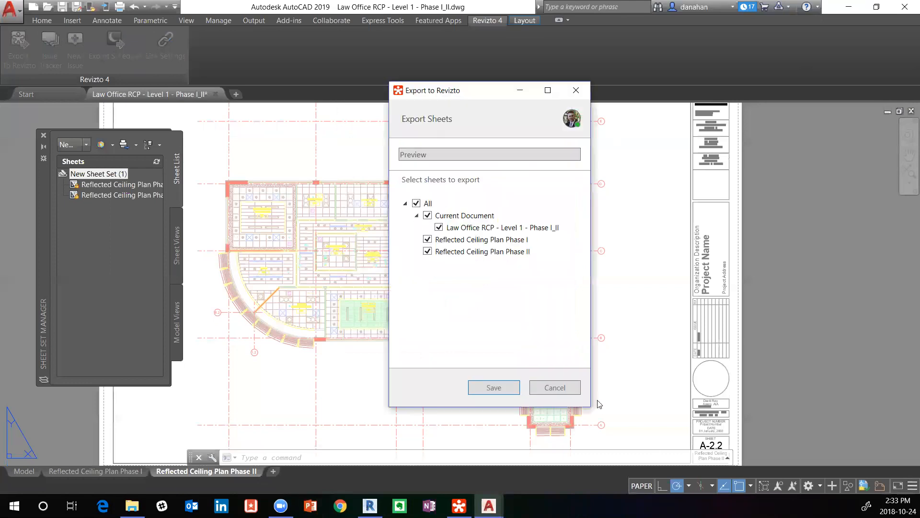
left_click(565, 387)
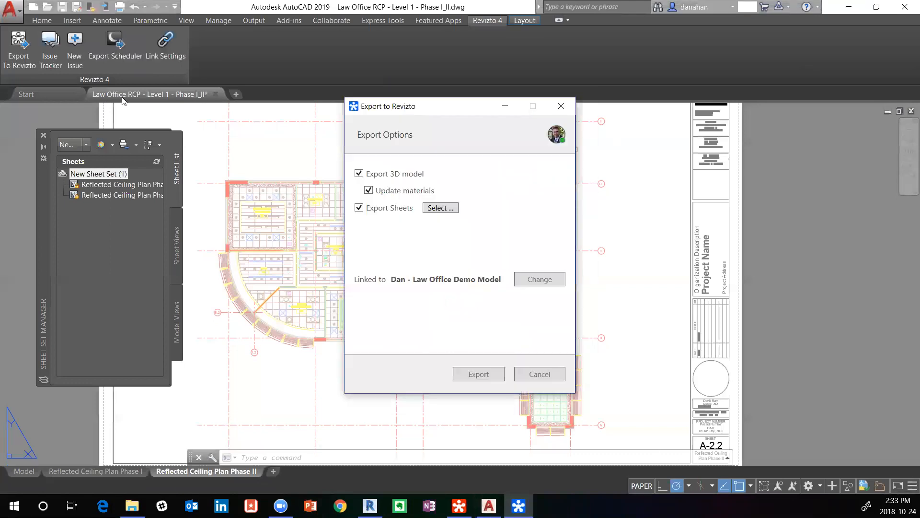
left_click(563, 377)
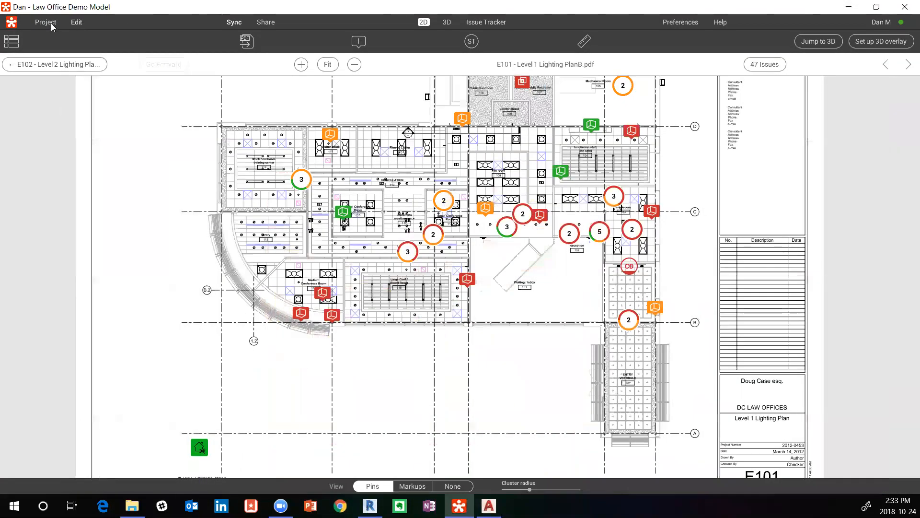
- Return to Revizto, open the Reflected Ceiling Plan Phase I sheet from the DWGs folder, and inspect its plan
left_click(11, 42)
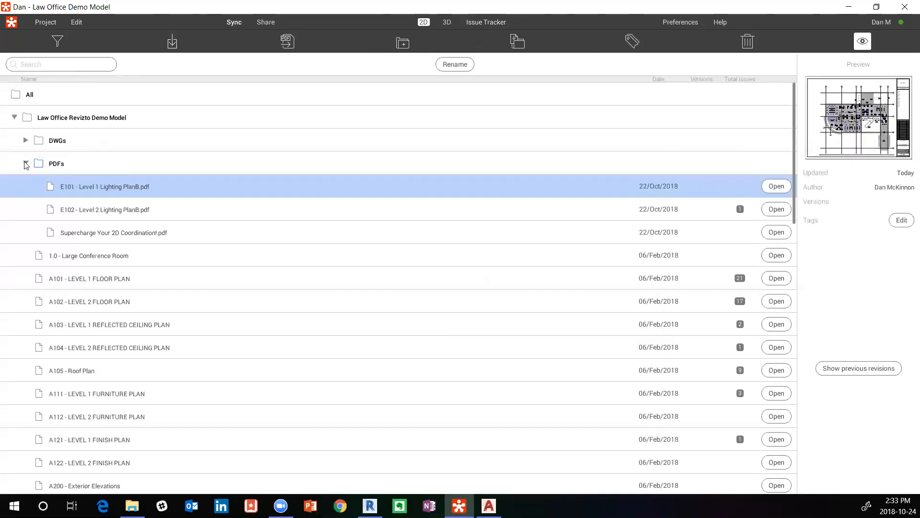
left_click(25, 140)
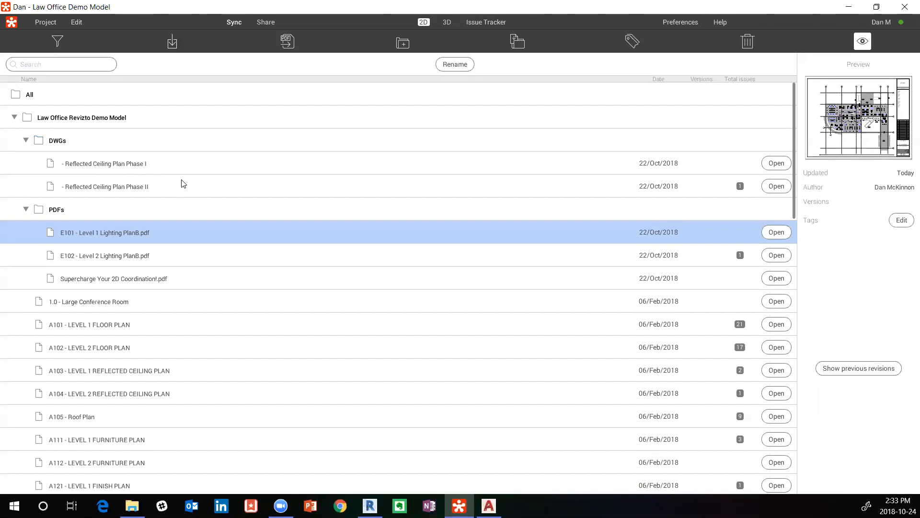
double_click(111, 165)
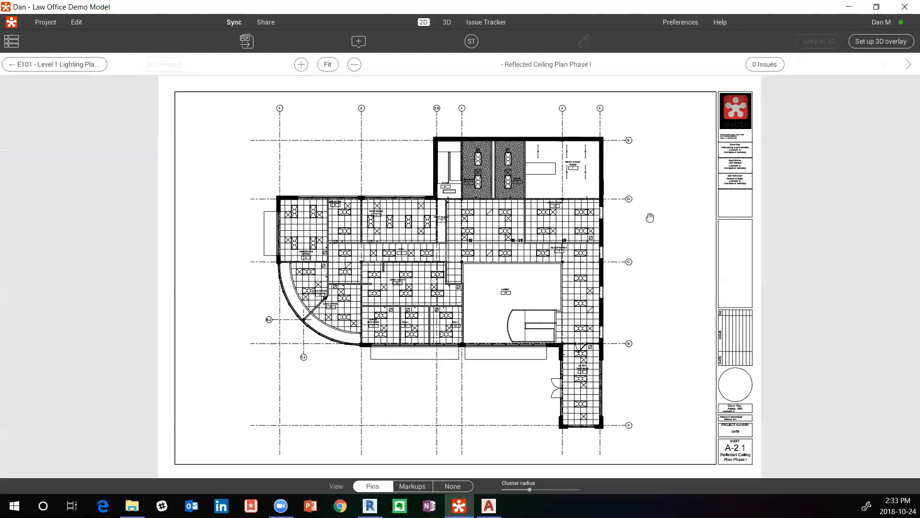
scroll(489, 273, "up", 3)
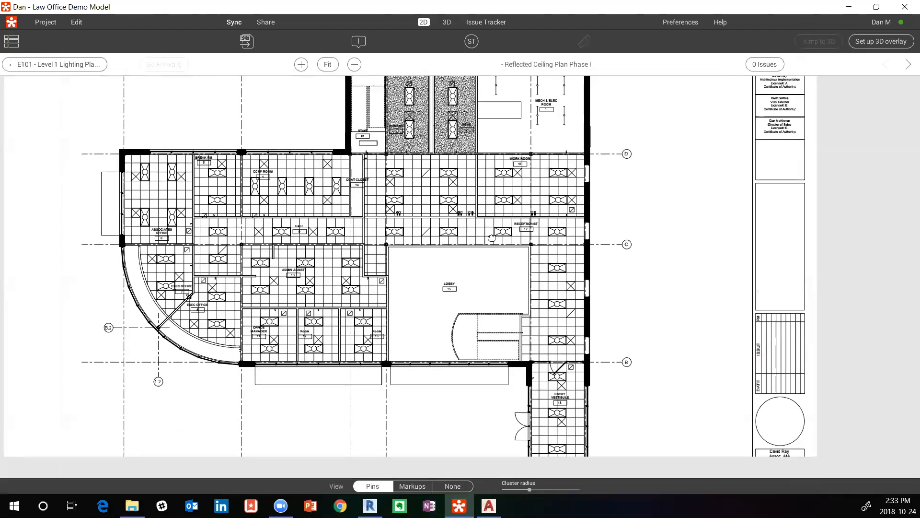
scroll(491, 235, "down", 3)
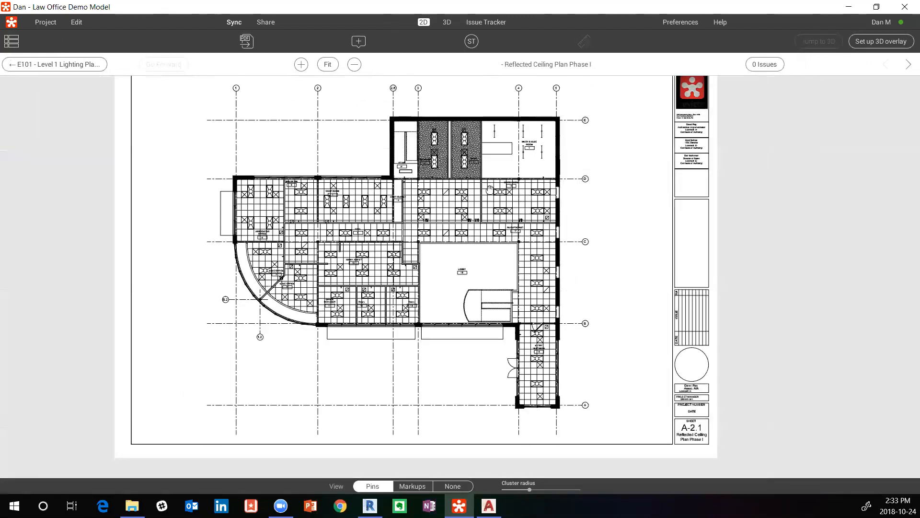
- Open the Reflected Ceiling Plan Phase II sheet from the DWGs folder and examine its issue pins
left_click(11, 41)
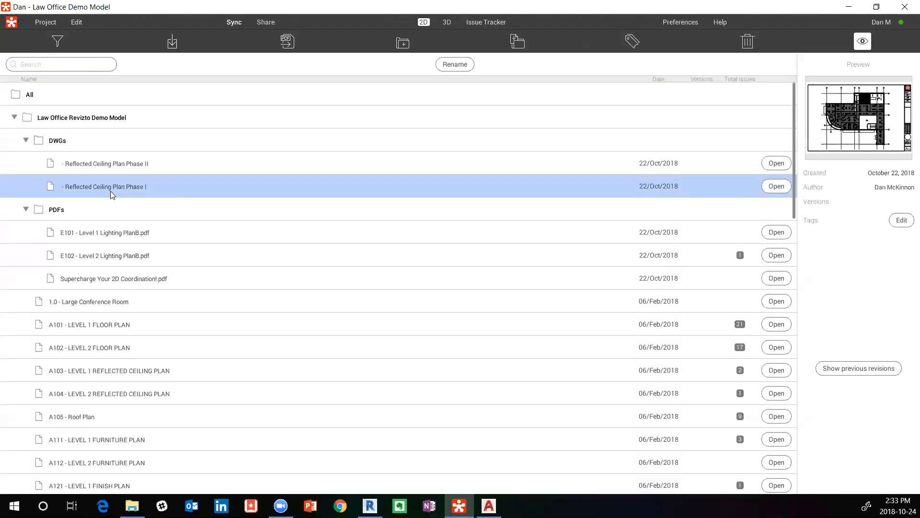
double_click(133, 166)
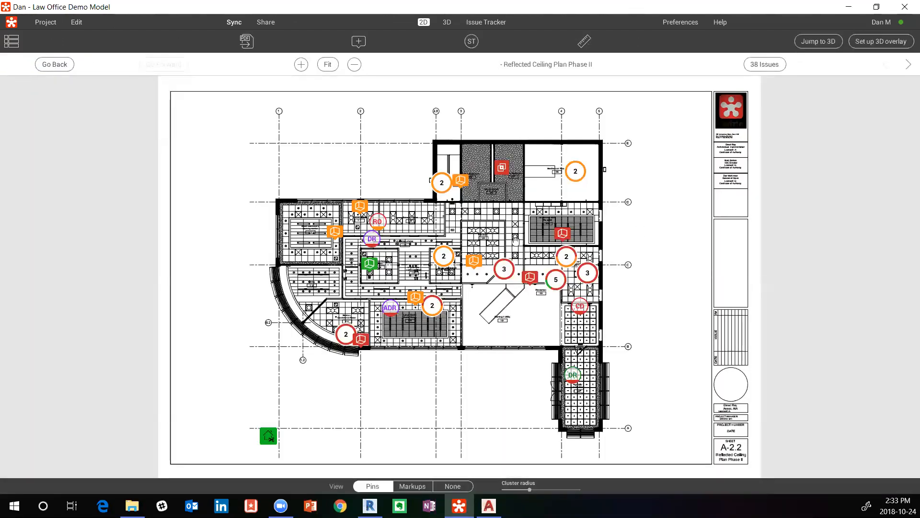
scroll(627, 271, "up", 2)
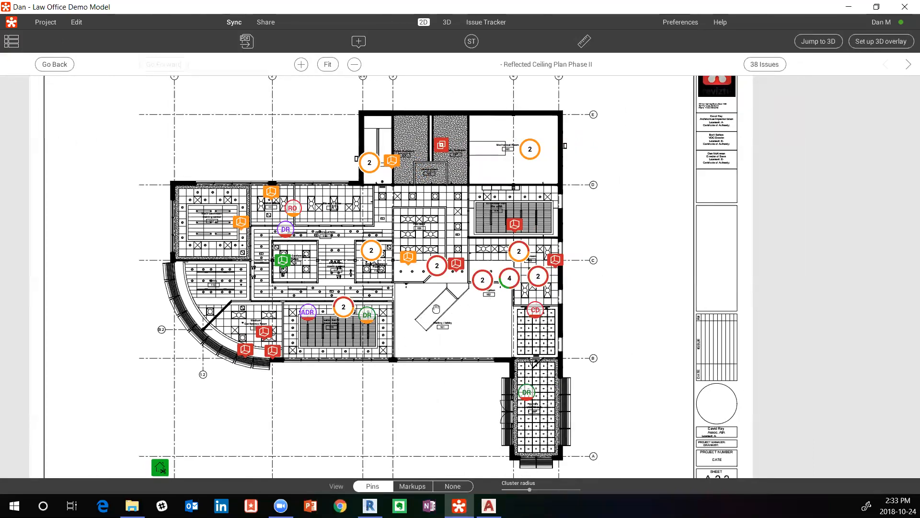
scroll(405, 317, "down", 3)
scroll(375, 278, "up", 5)
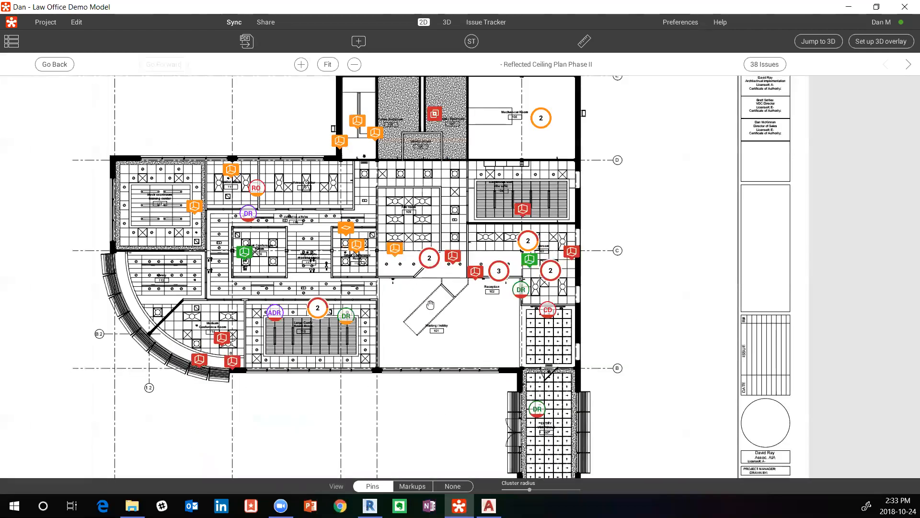
scroll(408, 314, "down", 3)
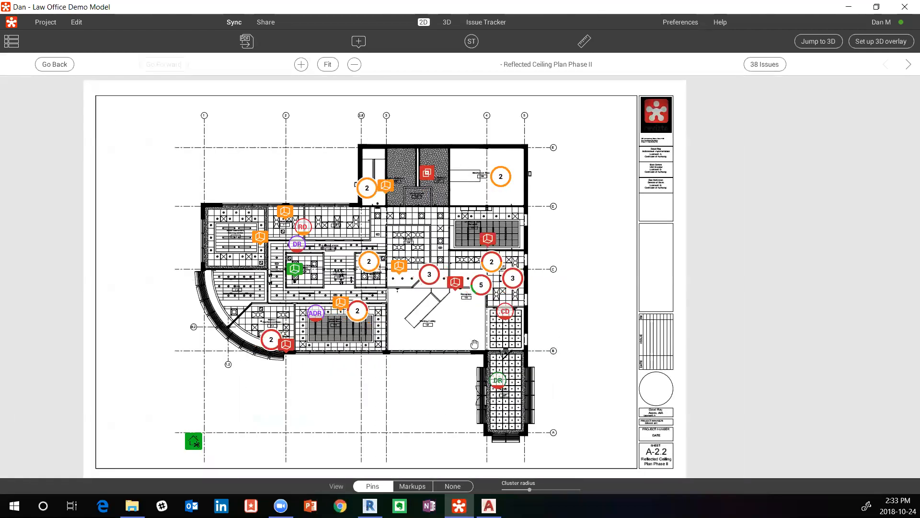
scroll(465, 295, "down", 1)
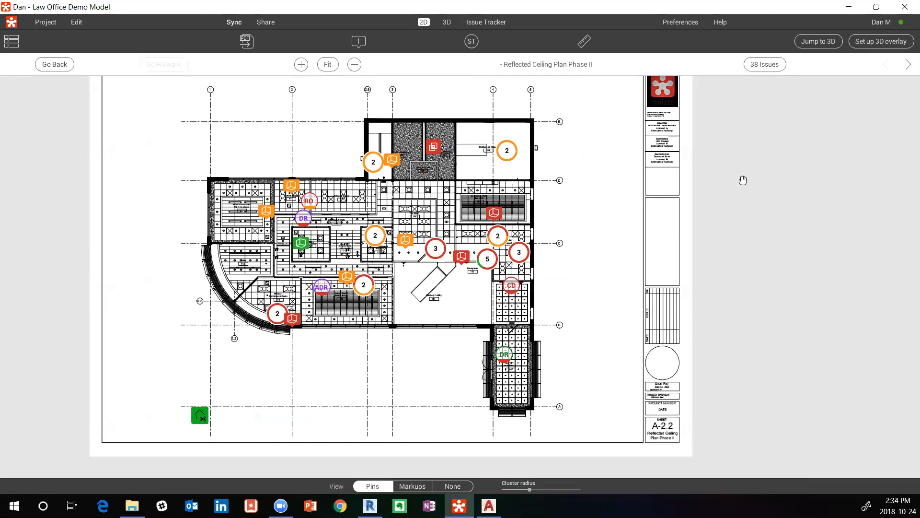
- Leave the ceiling plan sheet and open Supercharge Your 2D Coordination!.pdf from the PDFs folder
left_click(447, 22)
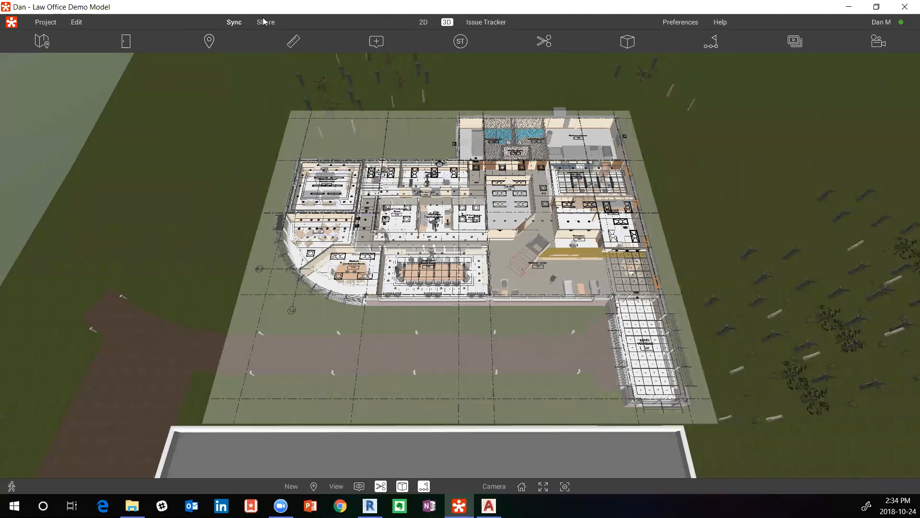
left_click(422, 23)
left_click(11, 41)
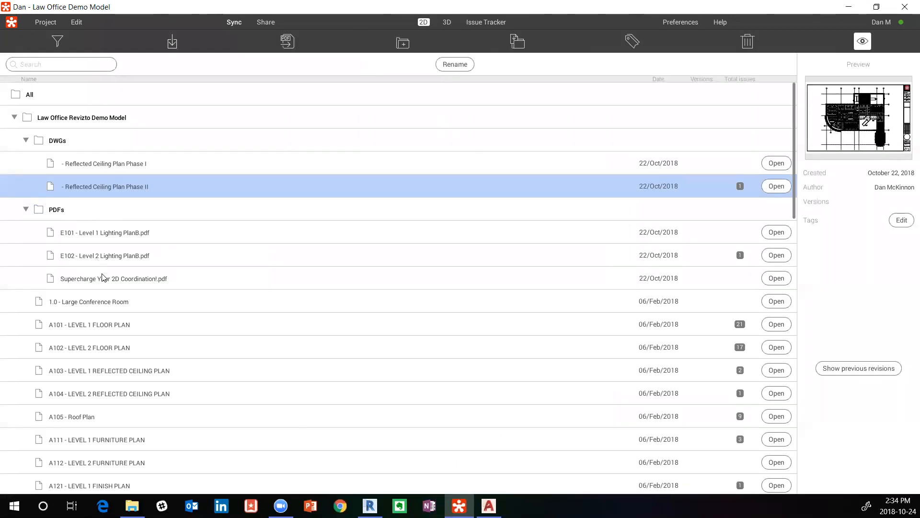
double_click(102, 278)
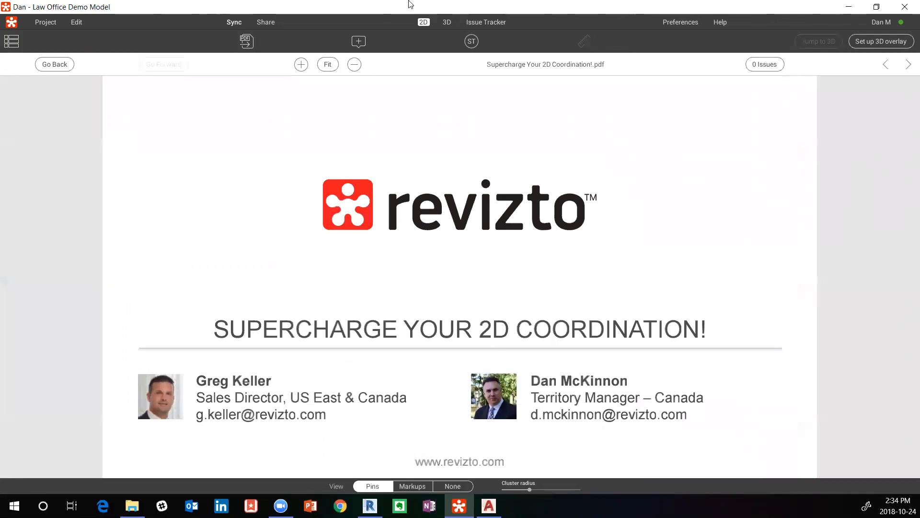
- Start an issue on the presentation sheet and draw red cloud-bordered rectangles around both presenters' contact details
left_click(360, 42)
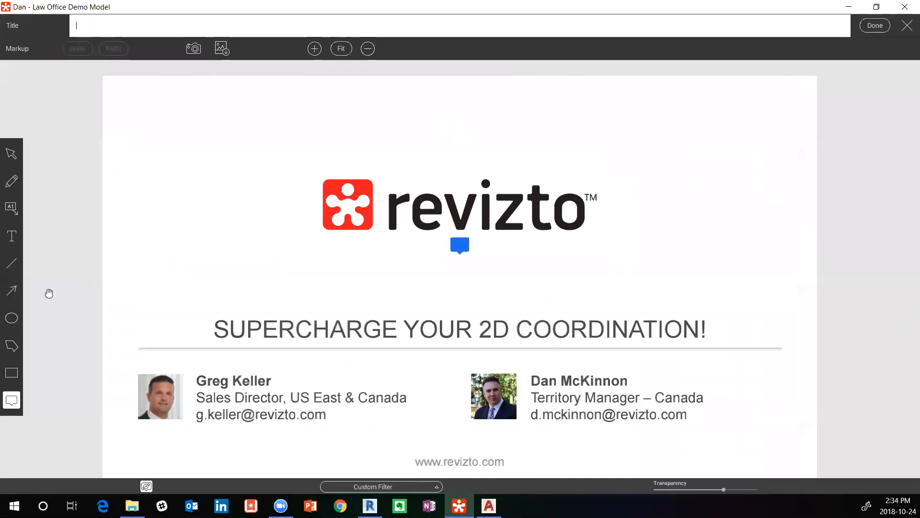
left_click(12, 373)
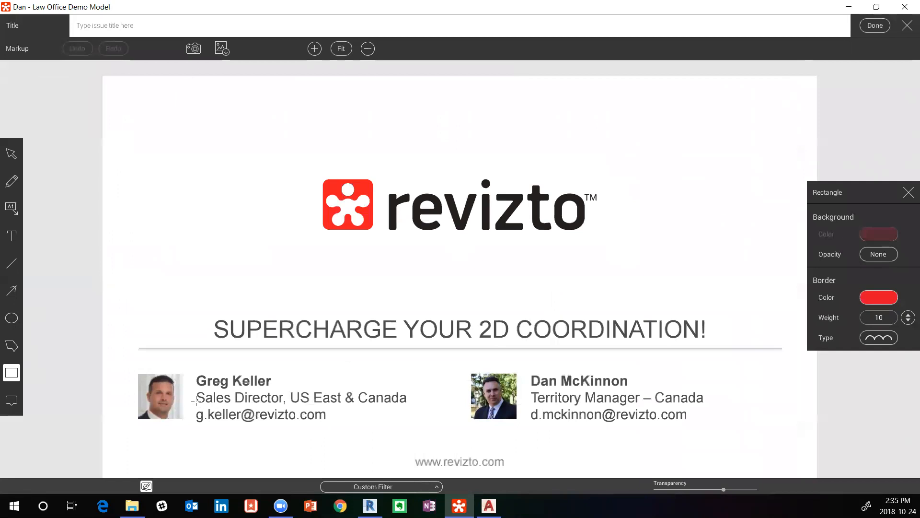
left_click_drag(190, 368, 414, 435)
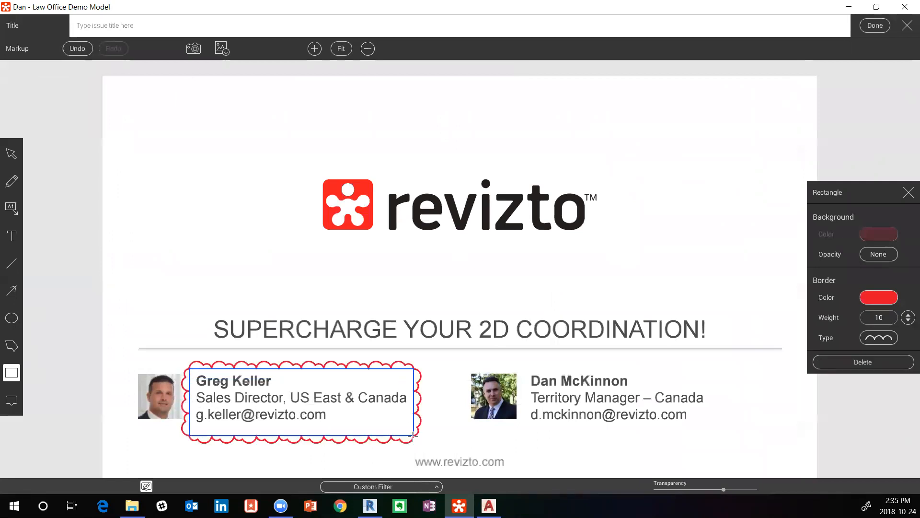
mouse_move(523, 369)
left_mouse_down()
mouse_move(705, 380)
mouse_move(732, 441)
left_mouse_up()
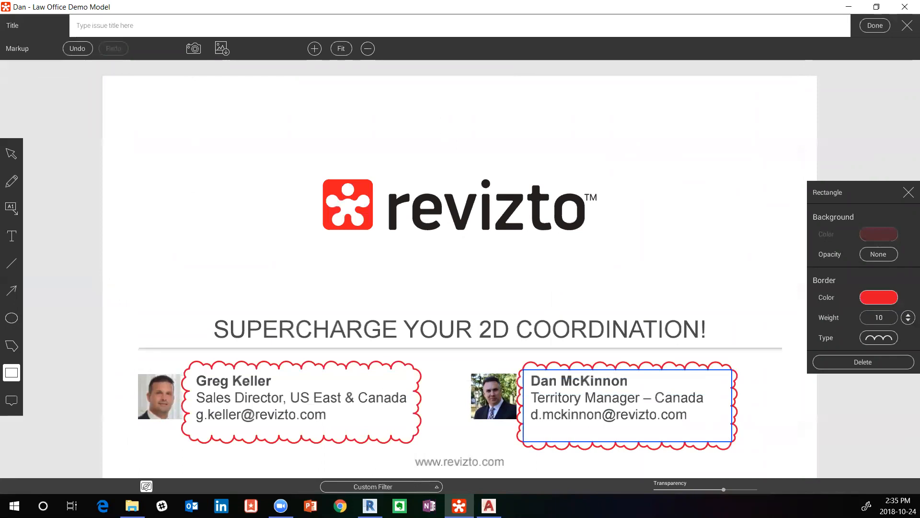